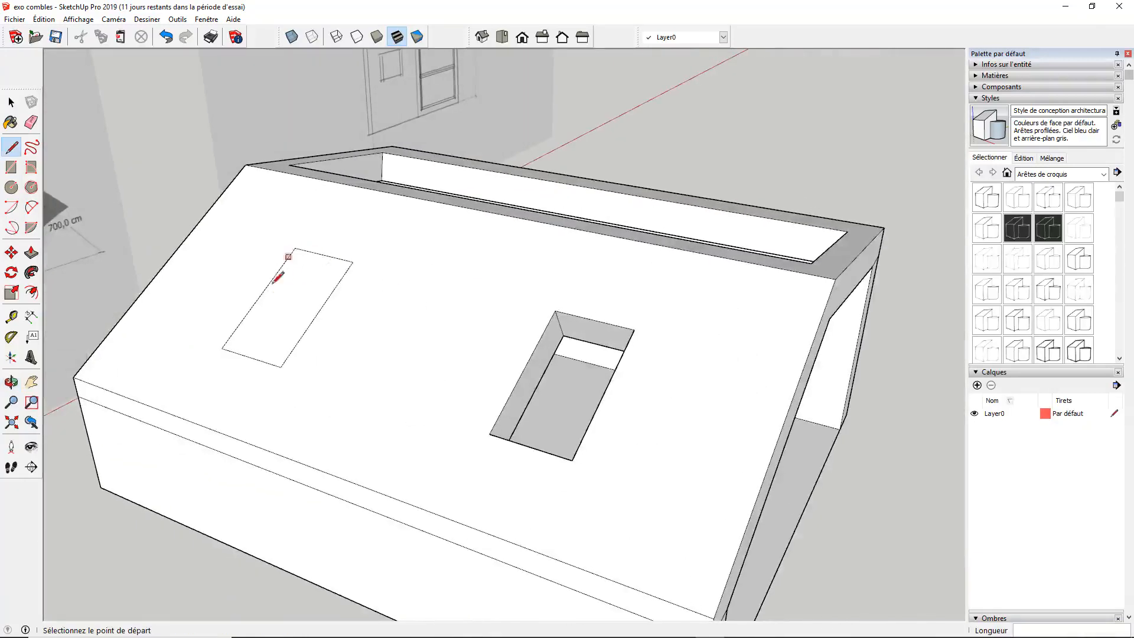
Step: Create a component named "fenetre" from the rectangular window face on the roof slope
{"action": "left_click", "coordinate": [11, 103]}
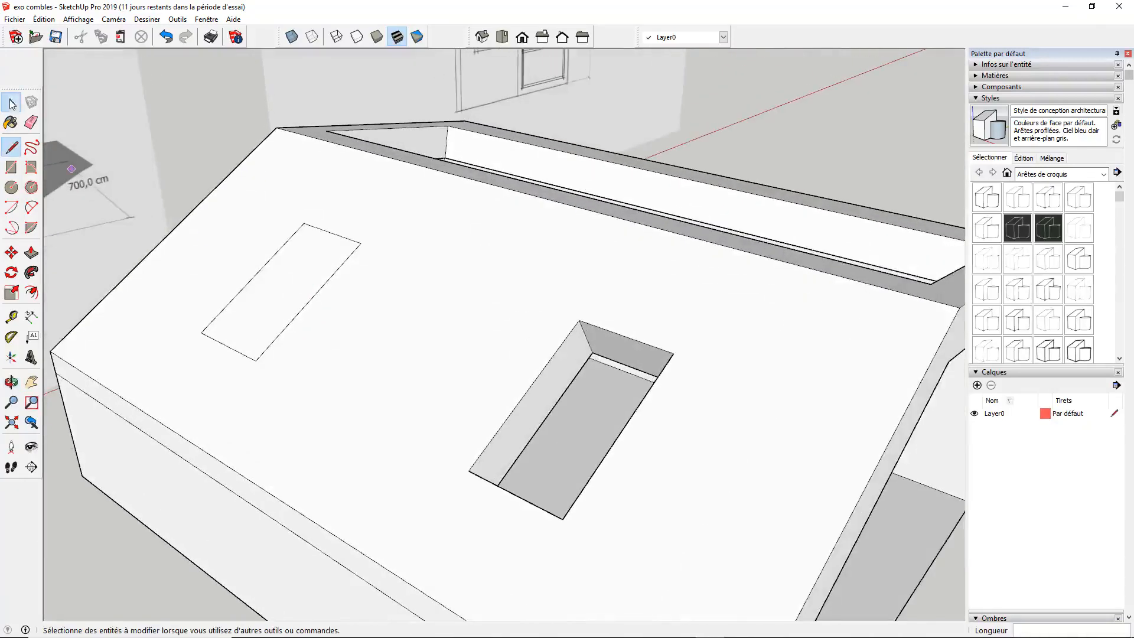
{"action": "left_click", "coordinate": [308, 273]}
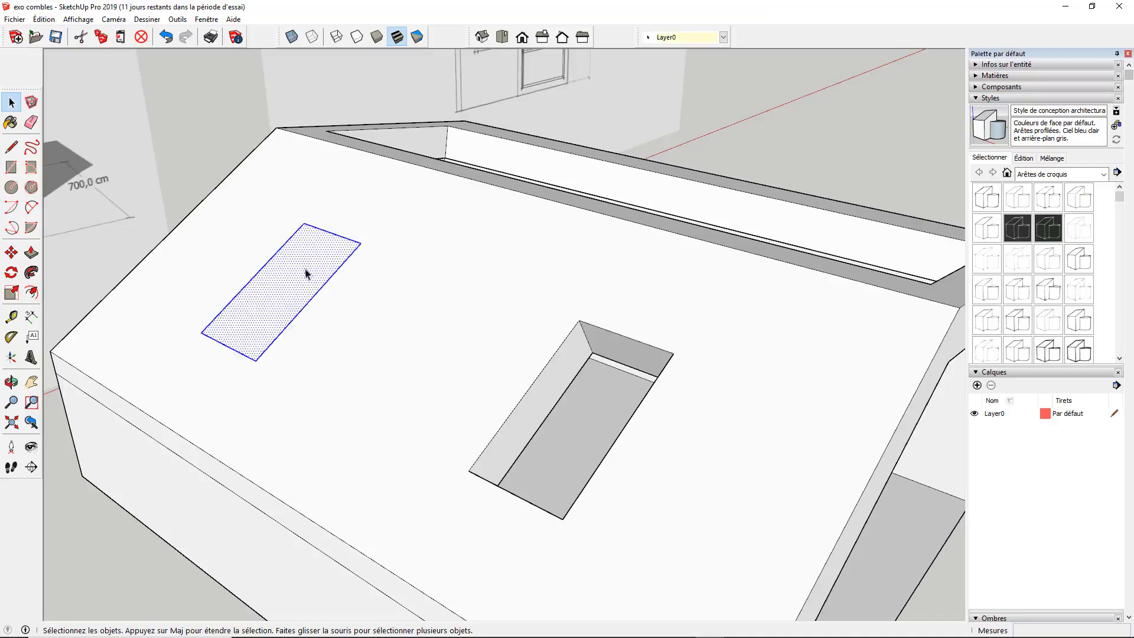
{"action": "right_click", "coordinate": [303, 260]}
{"action": "left_click", "coordinate": [368, 348]}
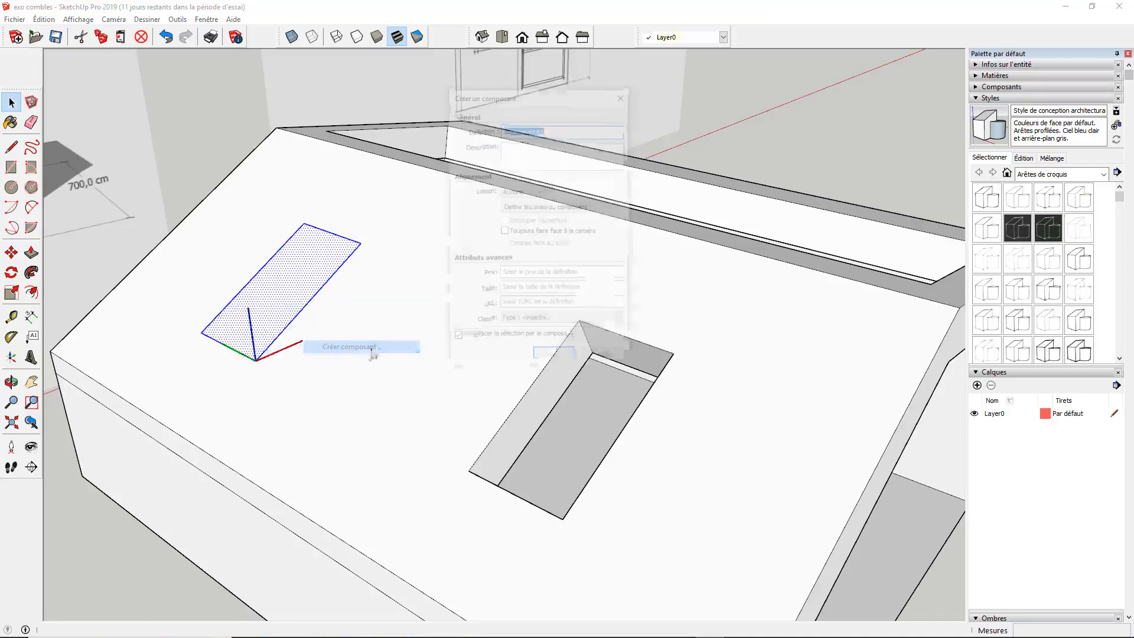
{"action": "type", "text": "fenetre"}
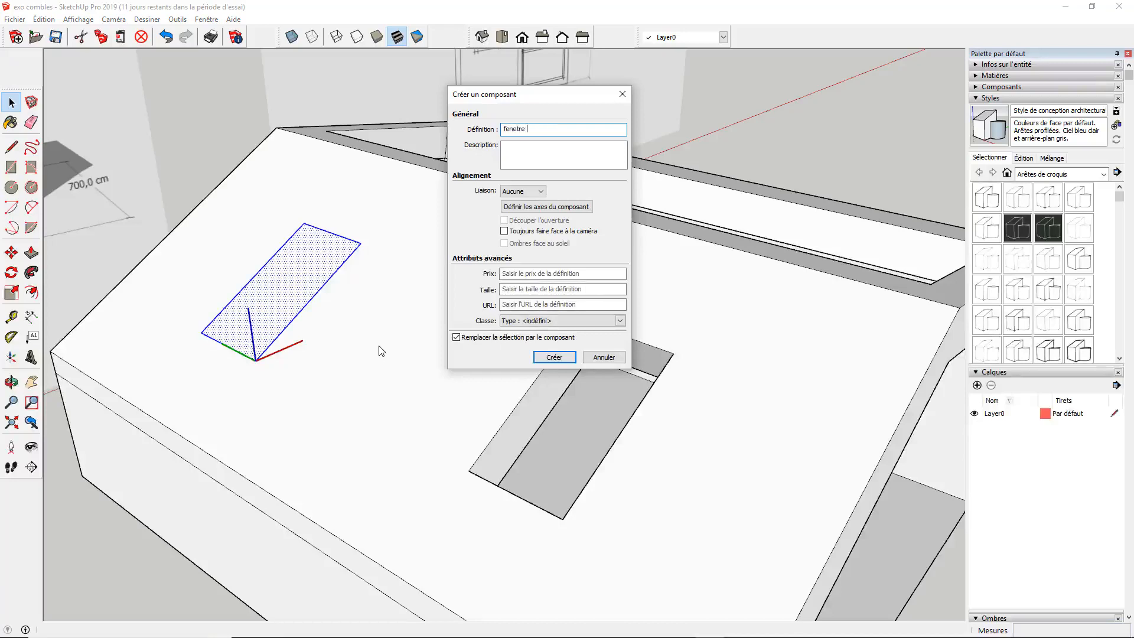
{"action": "key", "text": "Return"}
Step: Copy the fenetre component onto the second window opening, aligning its upper corner with the opening's matching corner
{"action": "left_click", "coordinate": [11, 253]}
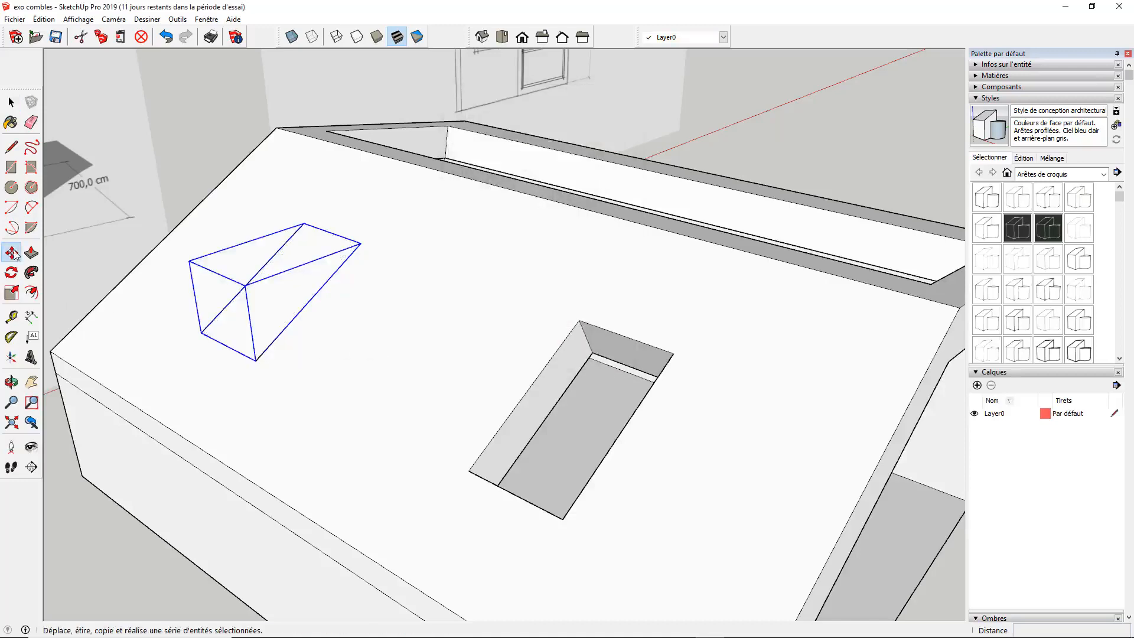
{"action": "key", "text": "ctrl"}
{"action": "left_click", "coordinate": [361, 243]}
{"action": "left_click", "coordinate": [672, 351]}
{"action": "key", "text": "space"}
{"action": "key", "text": "Delete"}
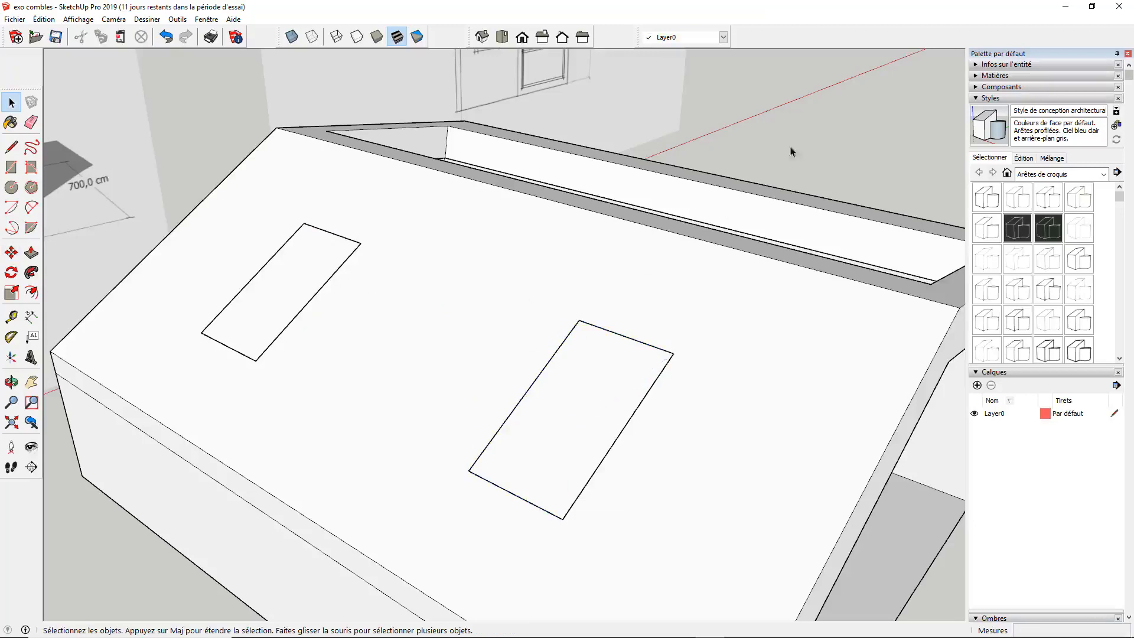
Step: Draw a rectangle between opposite corners of the large roof opening to cover it with a face
{"action": "scroll", "coordinate": [458, 329], "scroll_direction": "down", "scroll_amount": 4}
{"action": "middle_click_drag", "start_coordinate": [459, 329], "coordinate": [504, 308]}
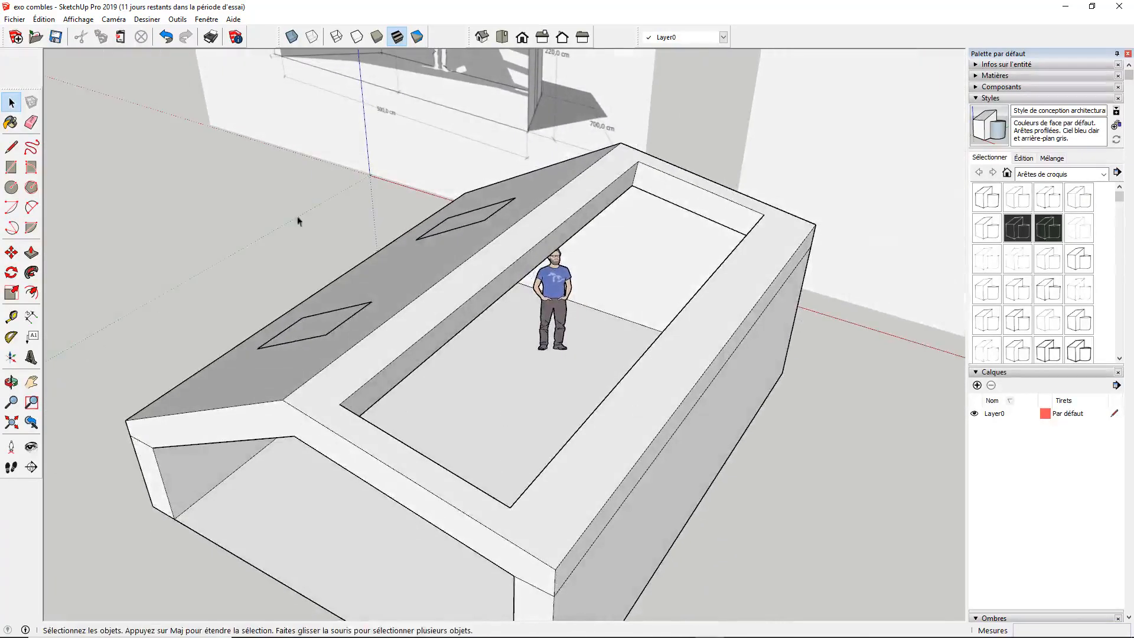
{"action": "left_click", "coordinate": [11, 167]}
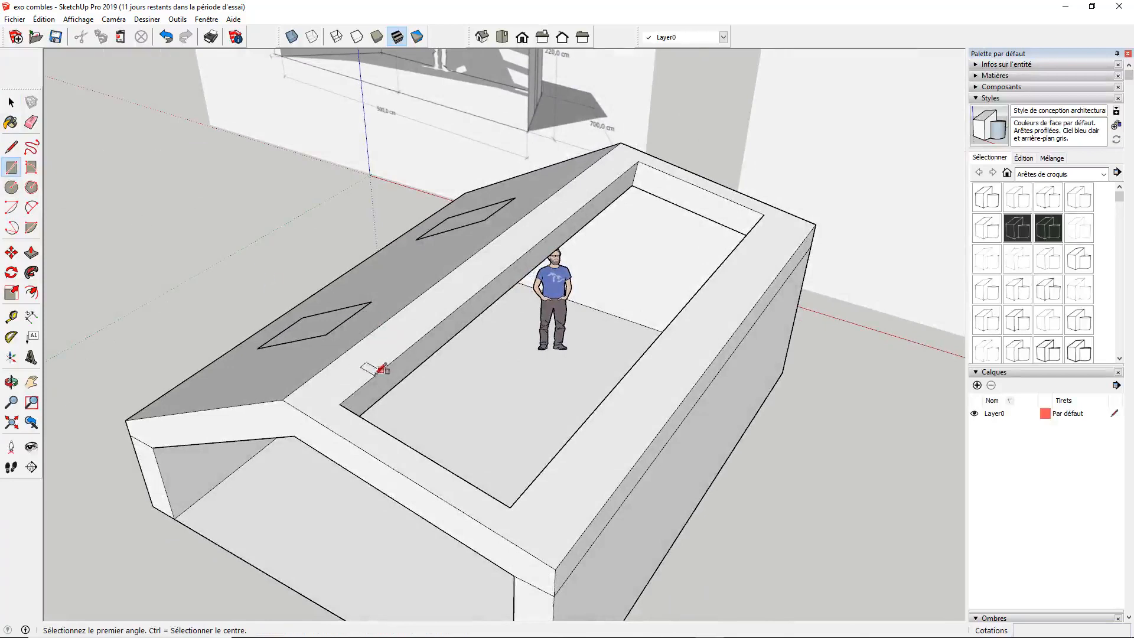
{"action": "left_click", "coordinate": [321, 400]}
{"action": "left_click", "coordinate": [763, 216]}
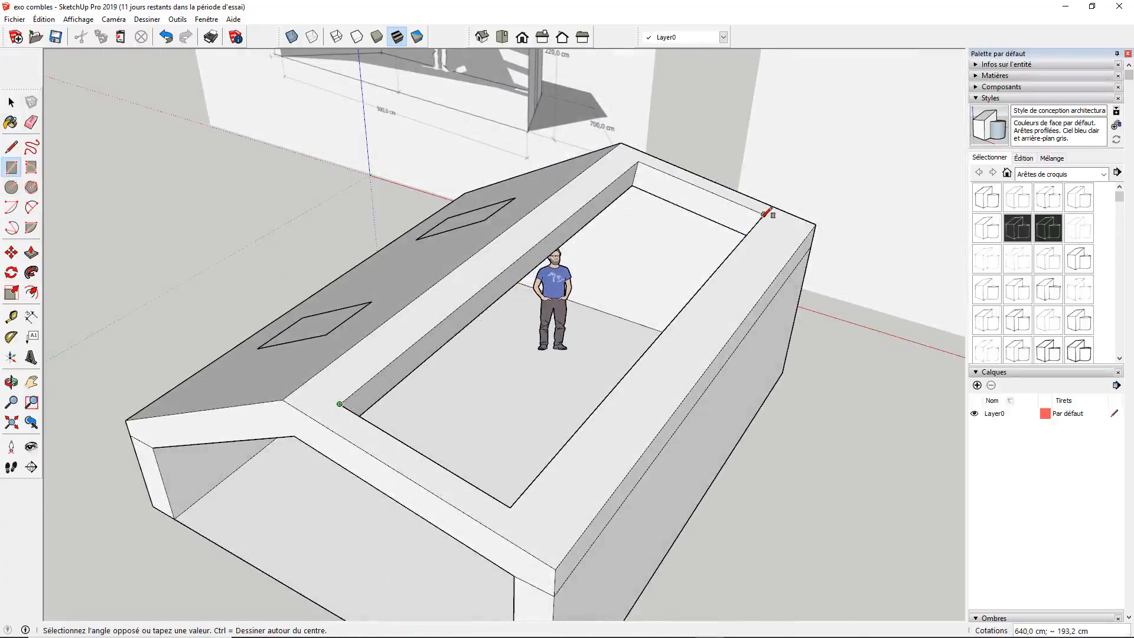
{"action": "left_click", "coordinate": [764, 215]}
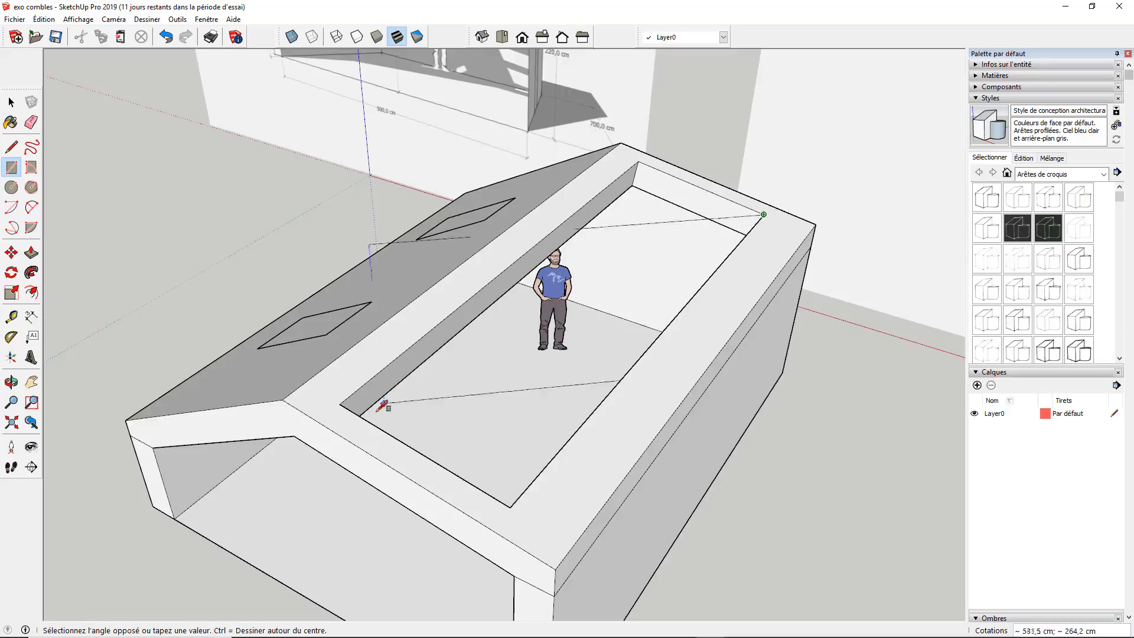
{"action": "left_click", "coordinate": [339, 404]}
{"action": "key", "text": "space"}
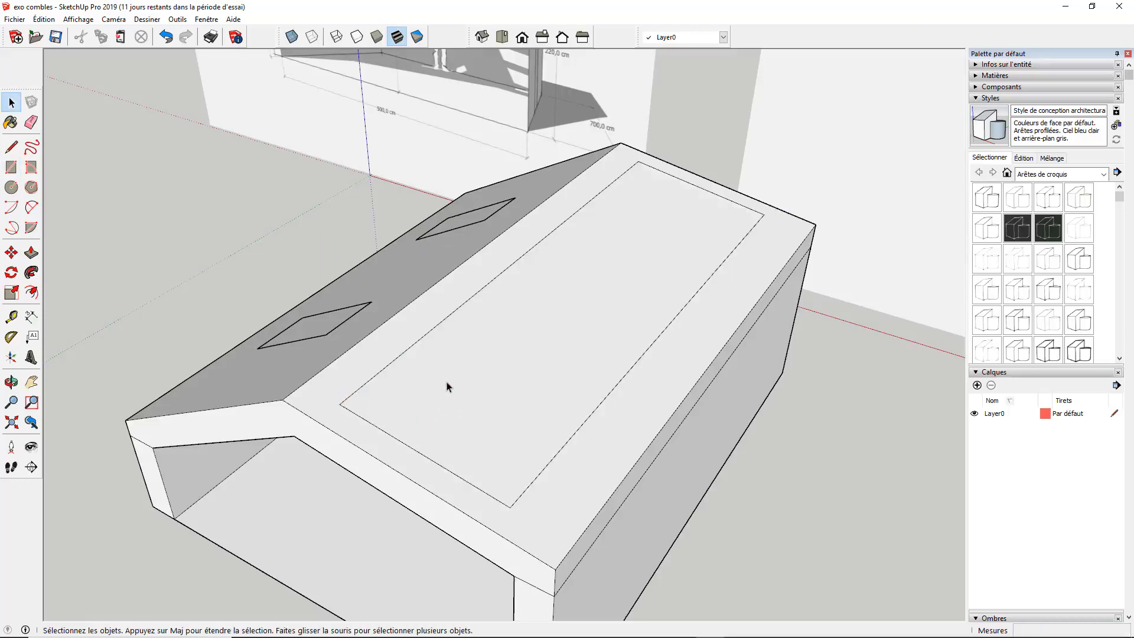
Step: Create a component named "toit verriere" from the face covering the large roof opening
{"action": "left_click", "coordinate": [442, 383]}
{"action": "right_click", "coordinate": [557, 304]}
{"action": "left_click", "coordinate": [591, 387]}
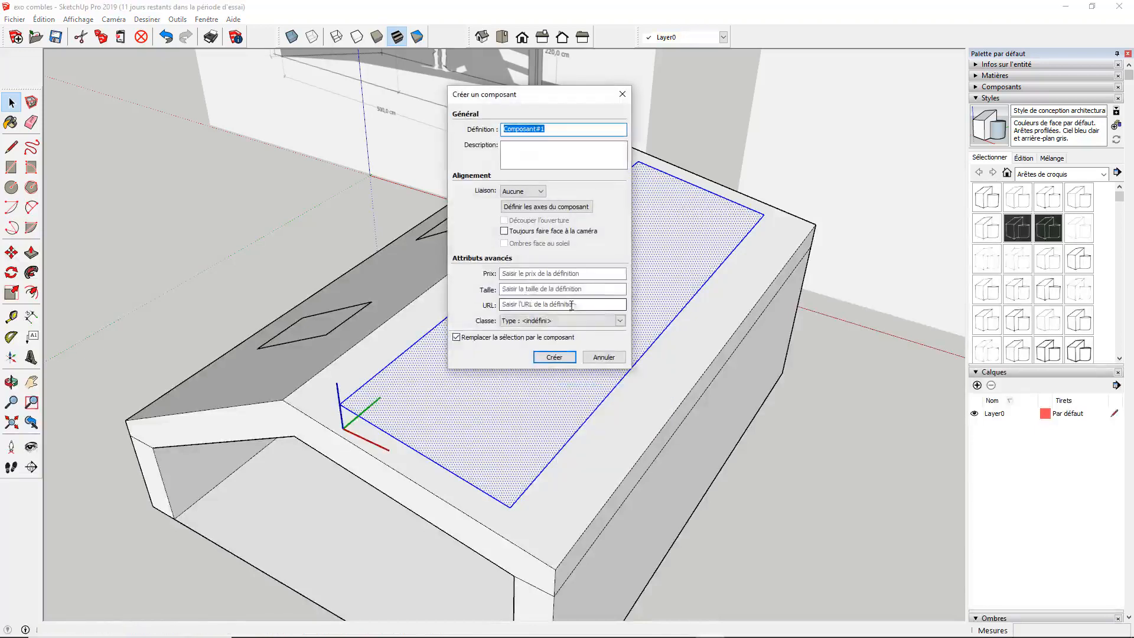
{"action": "type", "text": "toit verri"}
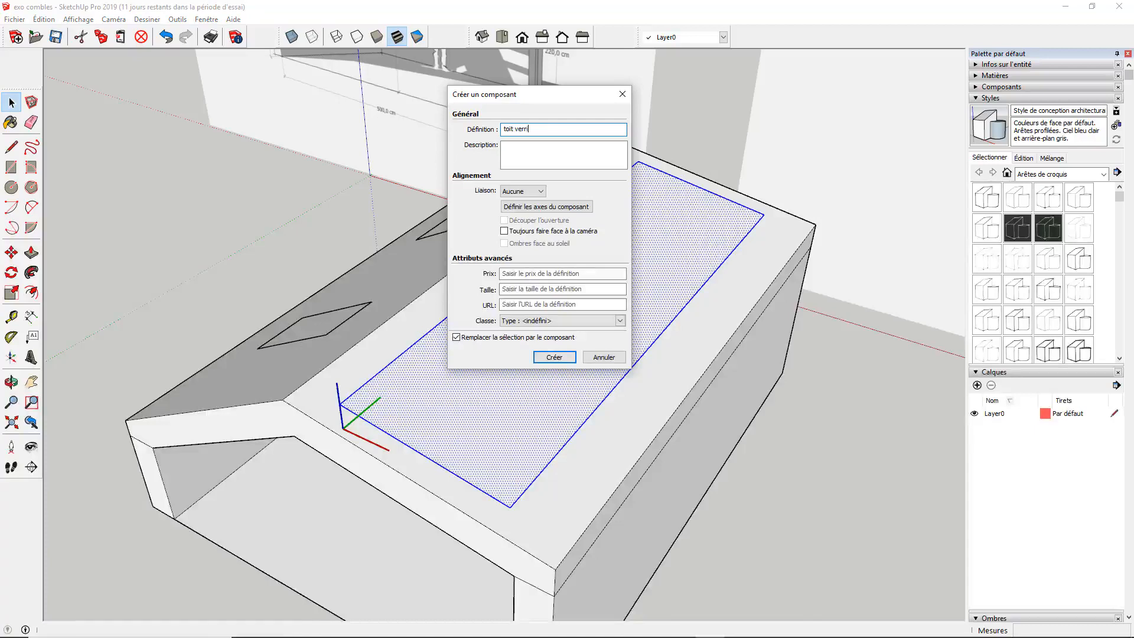
{"action": "type", "text": "ere"}
{"action": "key", "text": "Return"}
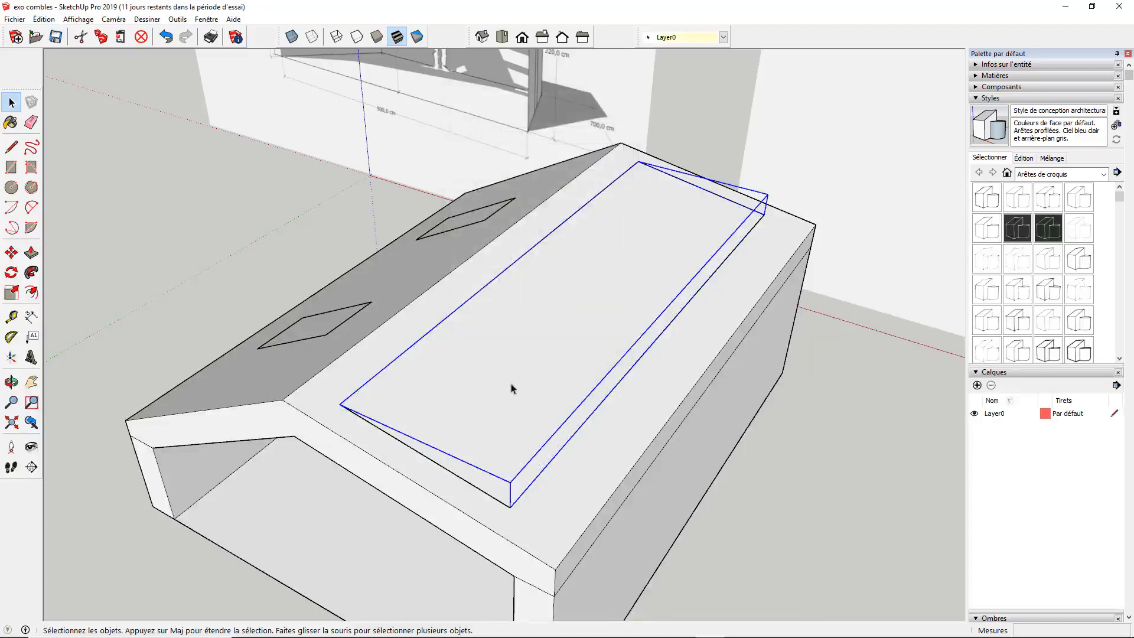
Step: Open the fenetre component farthest from the open gable end for editing
{"action": "middle_click_drag", "start_coordinate": [454, 417], "coordinate": [835, 385]}
{"action": "left_click", "coordinate": [835, 385]}
{"action": "middle_click_drag", "start_coordinate": [358, 327], "coordinate": [717, 359]}
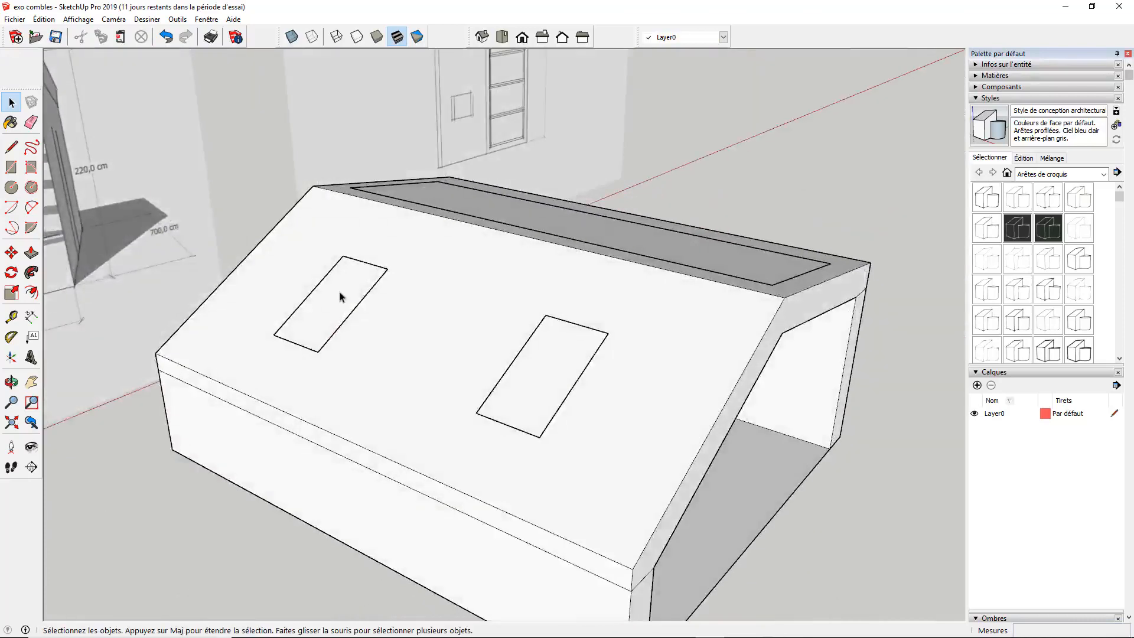
{"action": "scroll", "coordinate": [326, 290], "scroll_direction": "up", "scroll_amount": 4}
{"action": "scroll", "coordinate": [325, 300], "scroll_direction": "down", "scroll_amount": 2}
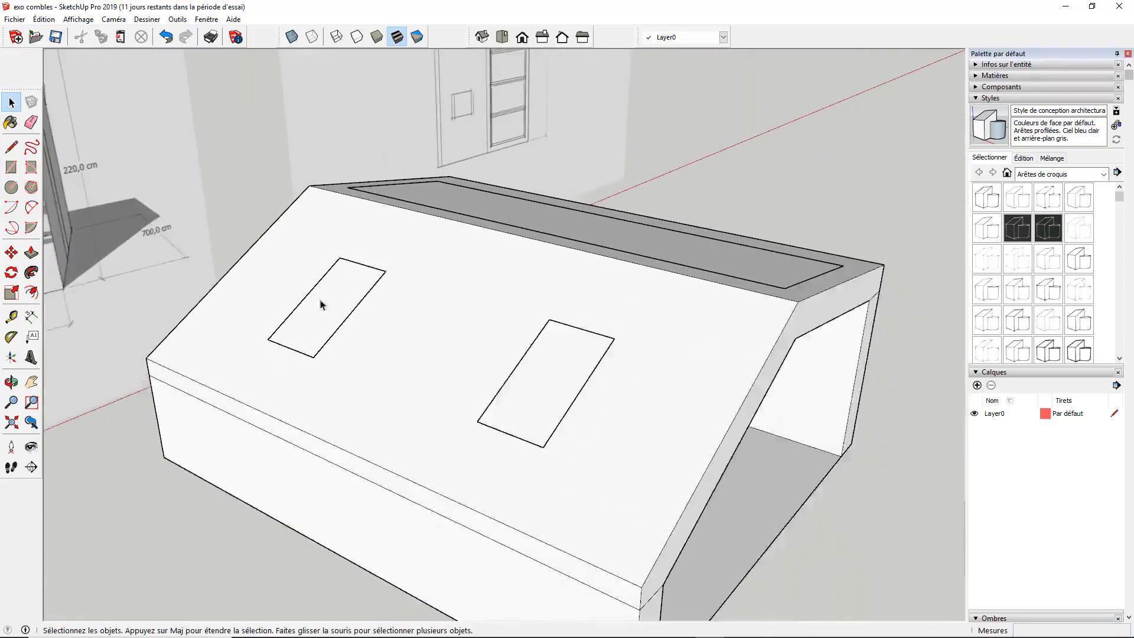
{"action": "double_click", "coordinate": [322, 303]}
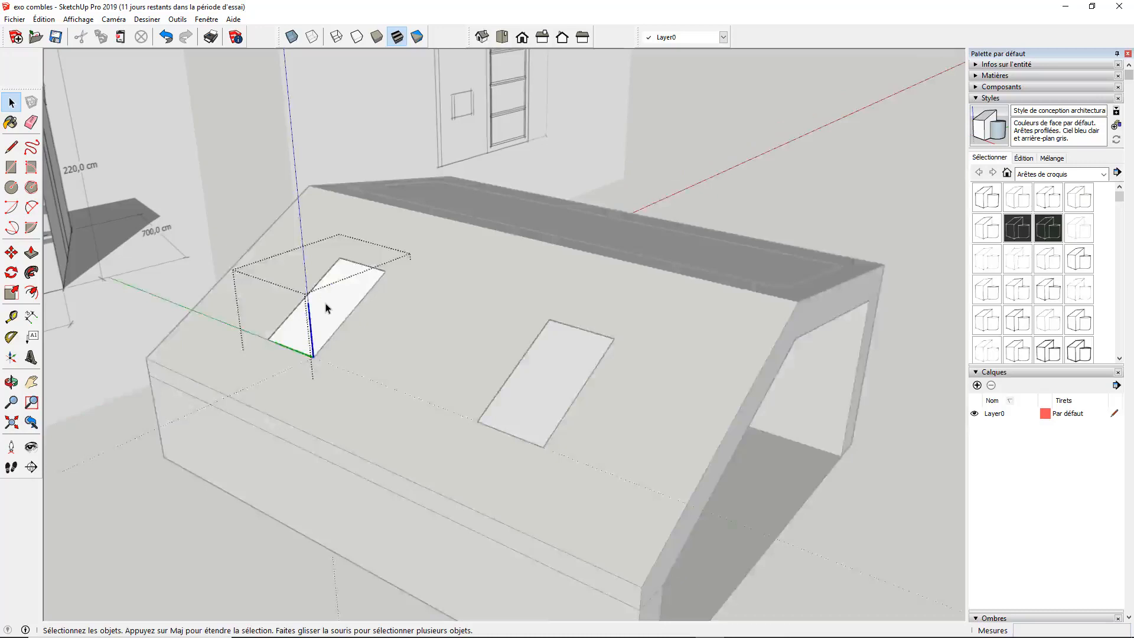
{"action": "scroll", "coordinate": [321, 313], "scroll_direction": "up", "scroll_amount": 3}
{"action": "middle_click_drag", "start_coordinate": [321, 316], "coordinate": [350, 302]}
{"action": "scroll", "coordinate": [352, 303], "scroll_direction": "up", "scroll_amount": 2}
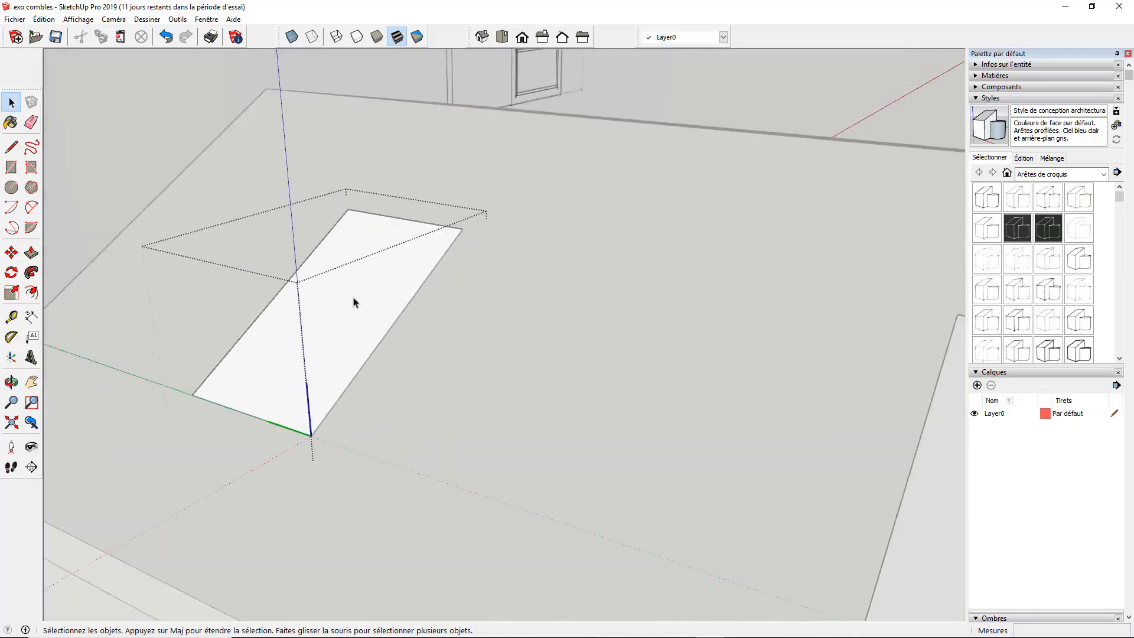
Step: Set the model's component options to hide the rest of the model while a component is being edited
{"action": "left_click", "coordinate": [206, 19]}
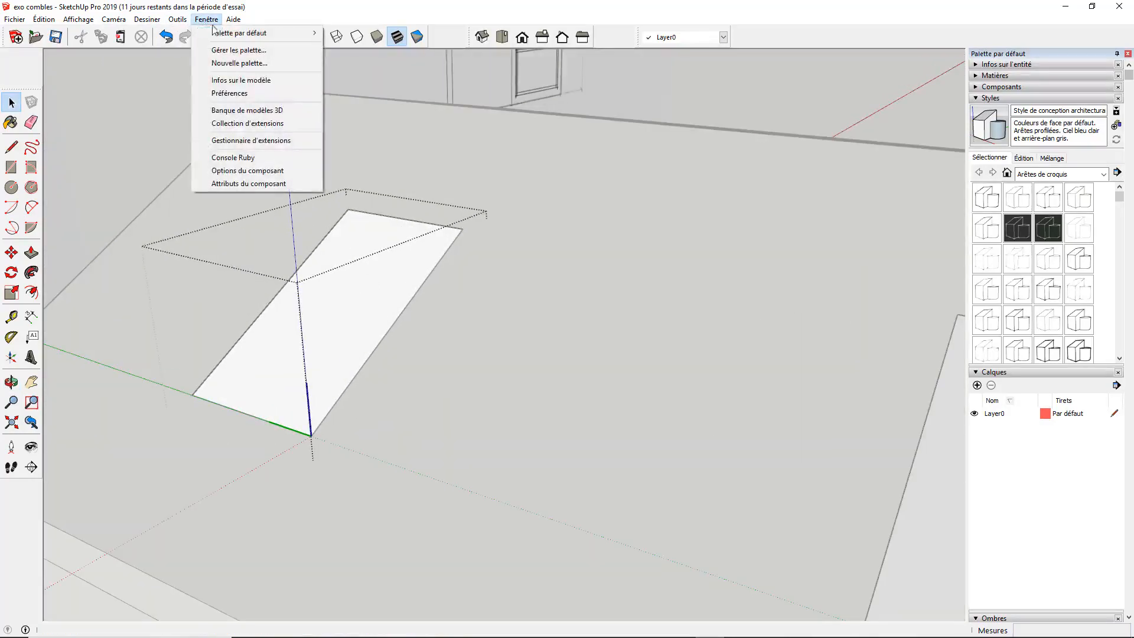
{"action": "left_click", "coordinate": [256, 81]}
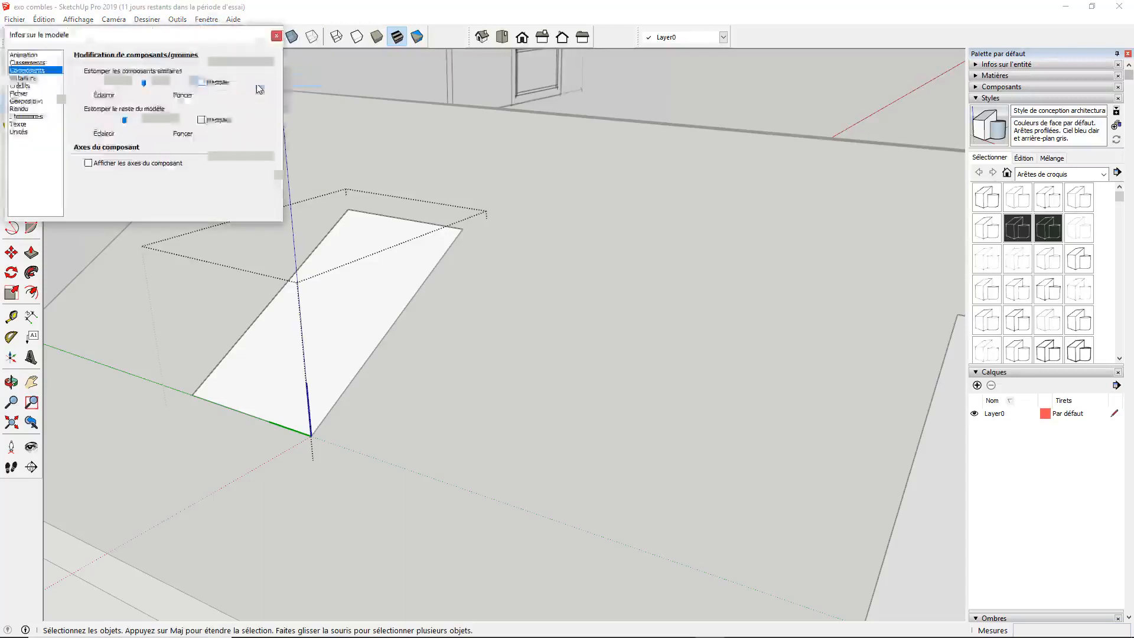
{"action": "left_click_drag", "start_coordinate": [127, 44], "coordinate": [578, 102]}
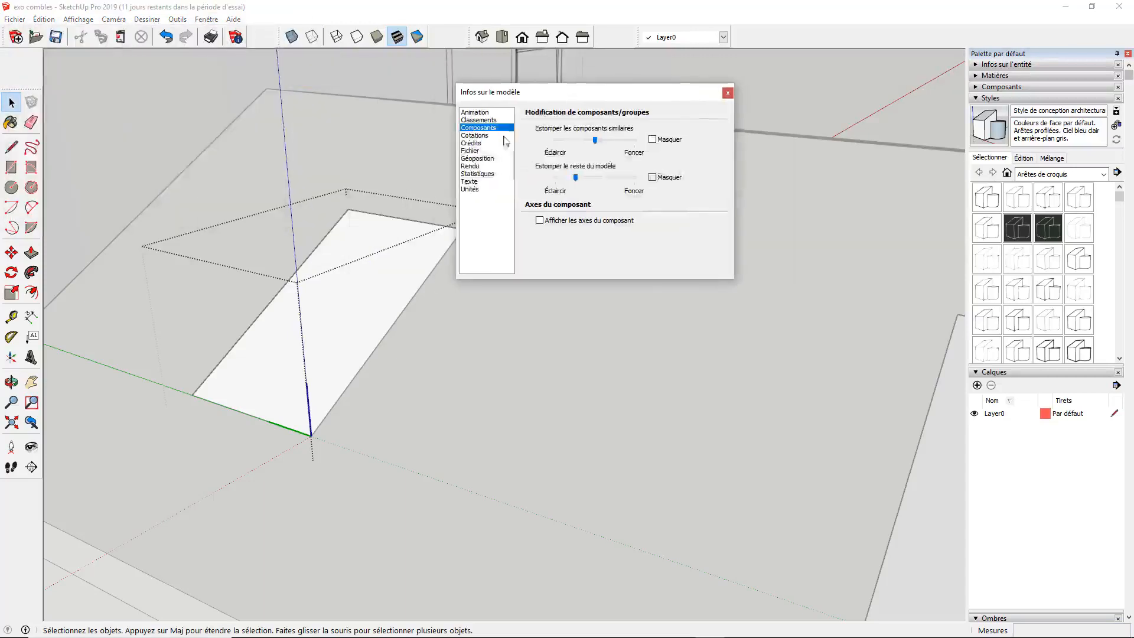
{"action": "left_click", "coordinate": [652, 177]}
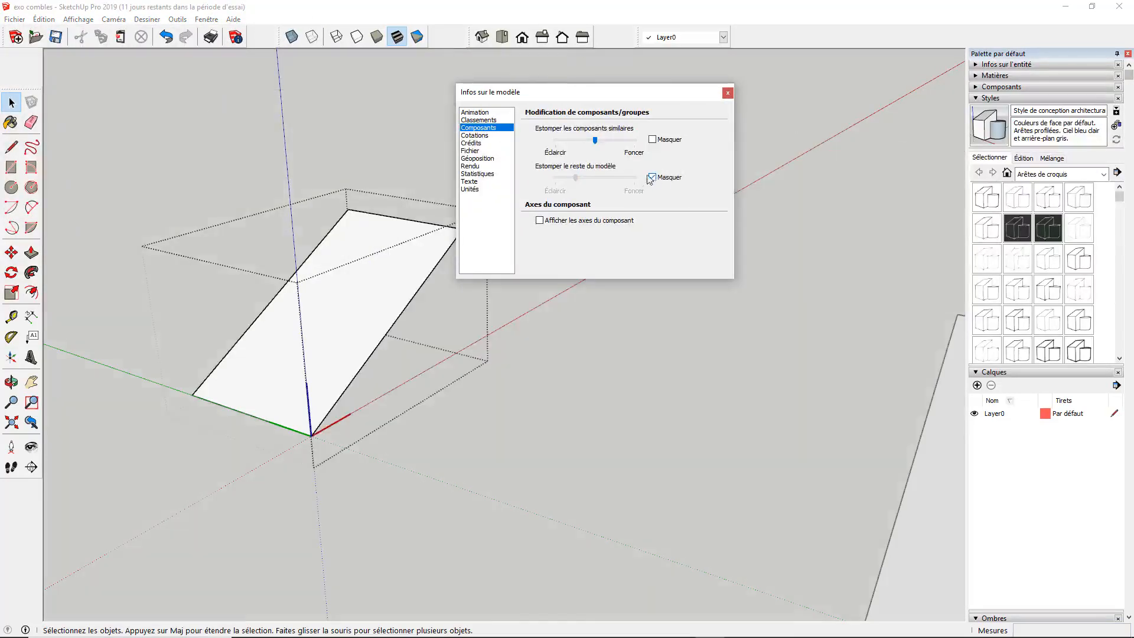
{"action": "left_click", "coordinate": [728, 93]}
Step: Examine the isolated window component from several angles, closing it and reopening it for editing
{"action": "middle_click_drag", "start_coordinate": [523, 261], "coordinate": [145, 148]}
{"action": "scroll", "coordinate": [332, 204], "scroll_direction": "up", "scroll_amount": 3}
{"action": "mouse_move", "coordinate": [407, 266]}
{"action": "middle_mouse_down"}
{"action": "mouse_move", "coordinate": [195, 177]}
{"action": "mouse_move", "coordinate": [413, 276]}
{"action": "middle_mouse_up"}
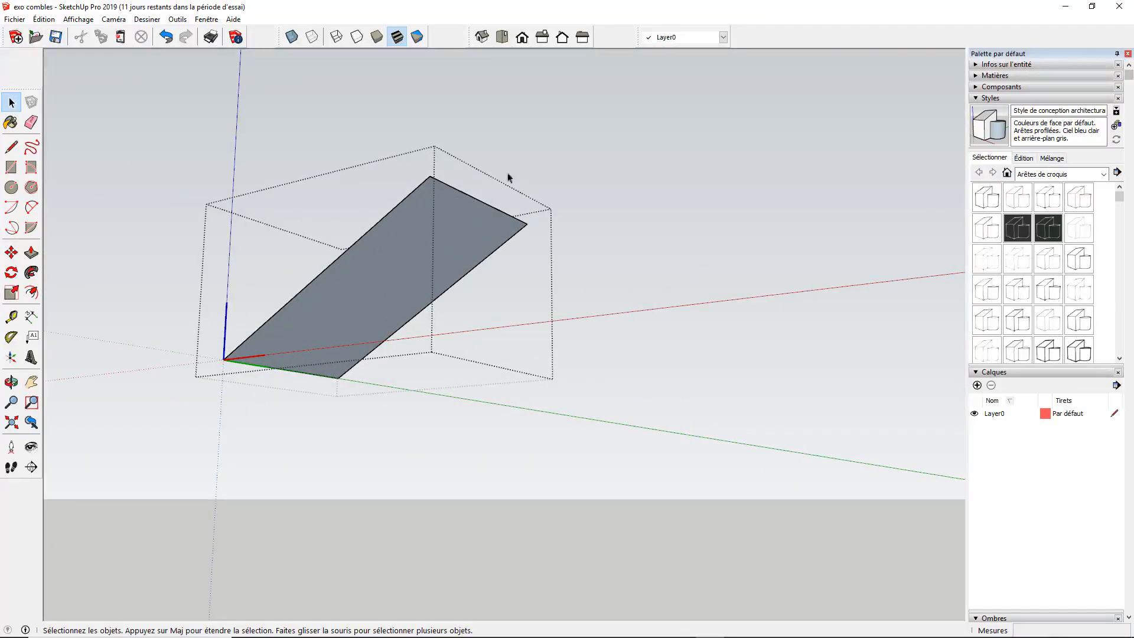
{"action": "middle_click_drag", "start_coordinate": [375, 248], "coordinate": [398, 306]}
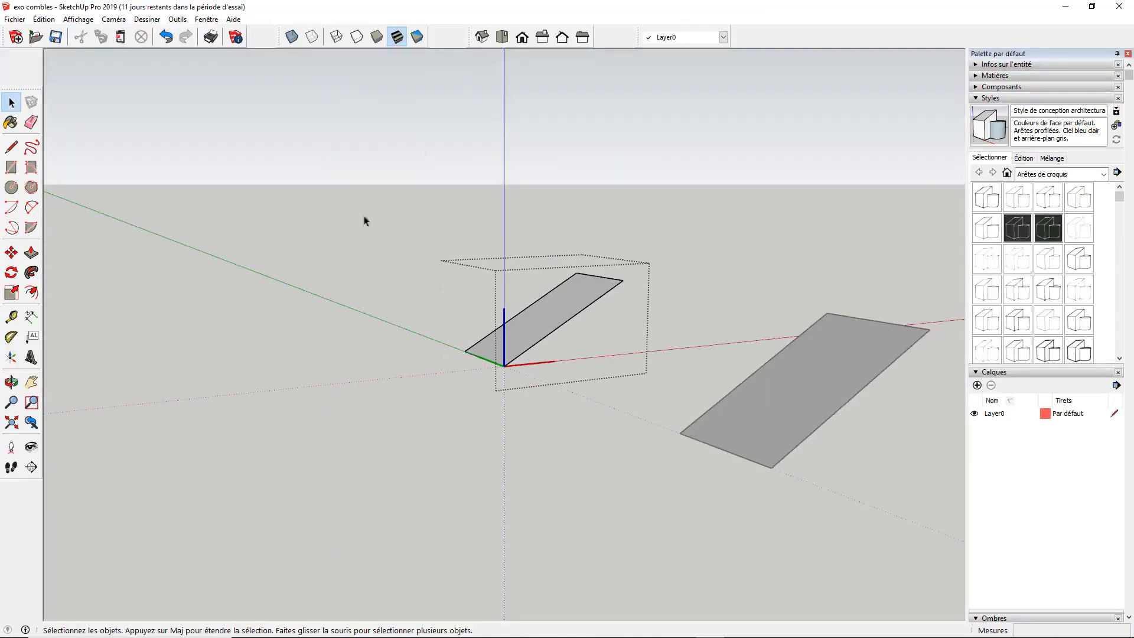
{"action": "left_click", "coordinate": [320, 234]}
{"action": "middle_click_drag", "start_coordinate": [503, 302], "coordinate": [189, 195]}
{"action": "left_click", "coordinate": [567, 317]}
{"action": "double_click", "coordinate": [570, 320]}
{"action": "scroll", "coordinate": [379, 246], "scroll_direction": "up", "scroll_amount": 5}
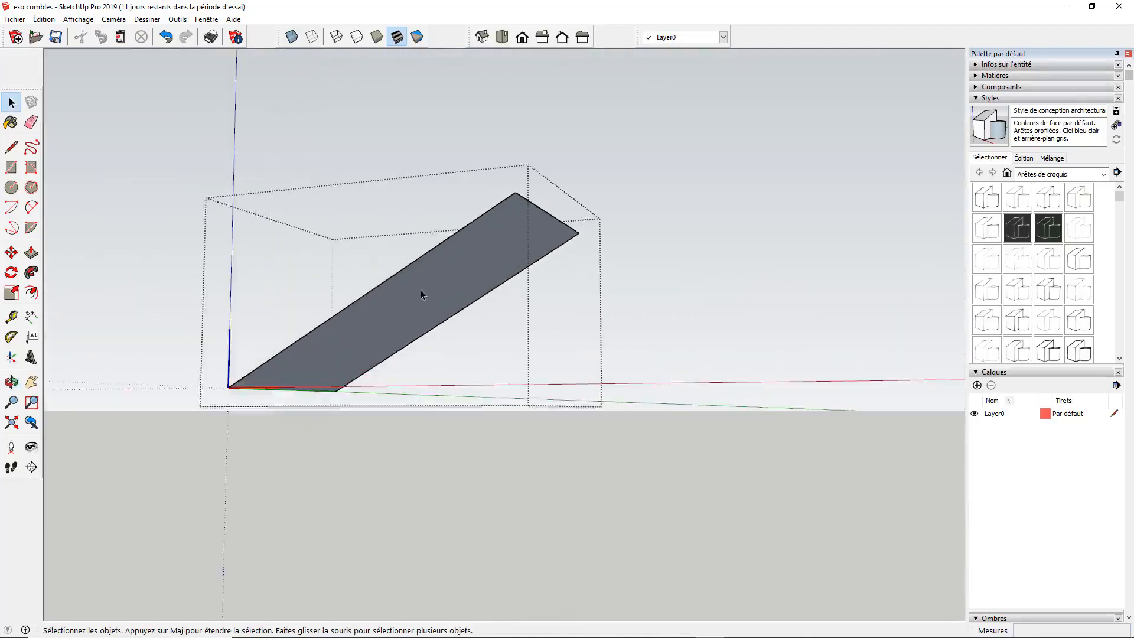
Step: Offset the window outline 7 cm inward and delete the inner face to leave only the frame
{"action": "middle_click_drag", "start_coordinate": [423, 294], "coordinate": [337, 245]}
{"action": "left_click", "coordinate": [31, 292]}
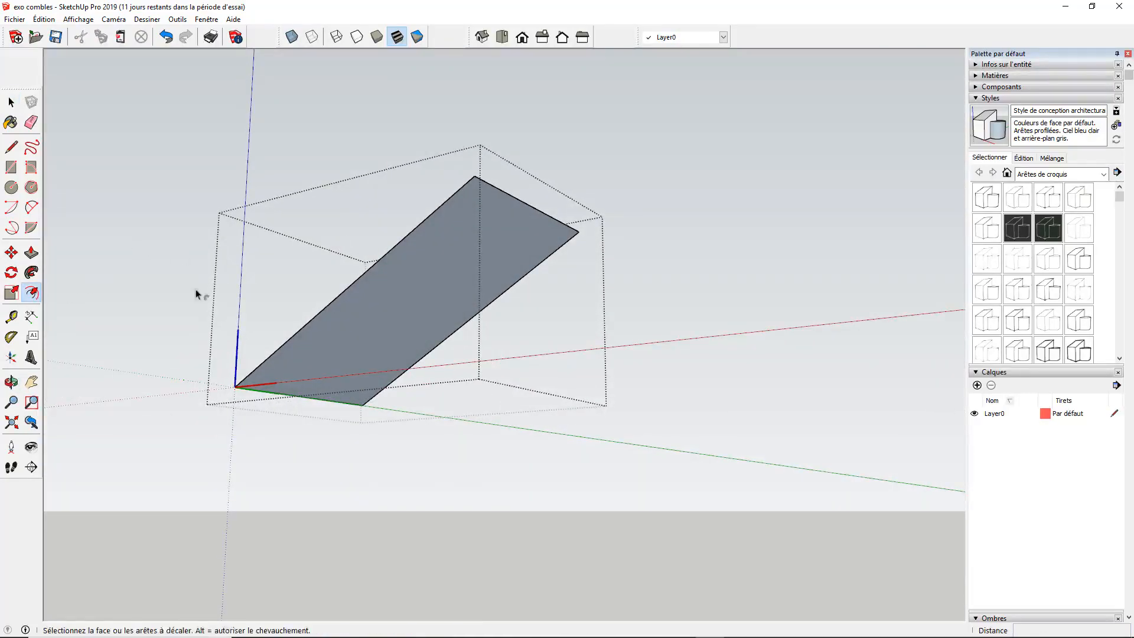
{"action": "left_click", "coordinate": [340, 294]}
{"action": "type", "text": "7"}
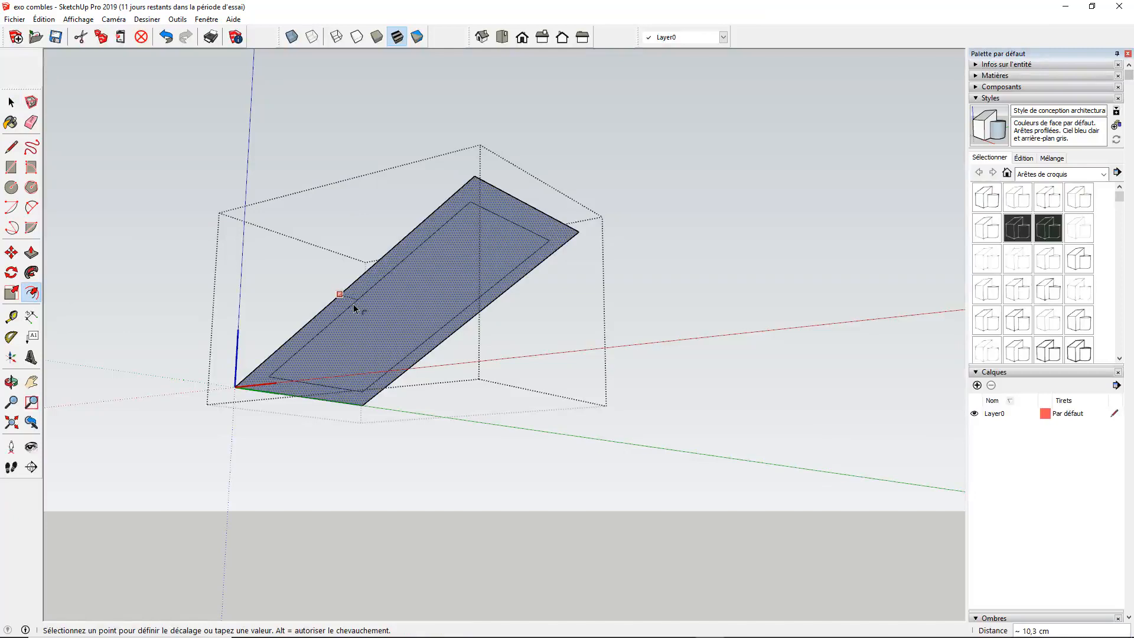
{"action": "key", "text": "Return"}
{"action": "middle_click_drag", "start_coordinate": [408, 299], "coordinate": [385, 275]}
{"action": "key", "text": "space"}
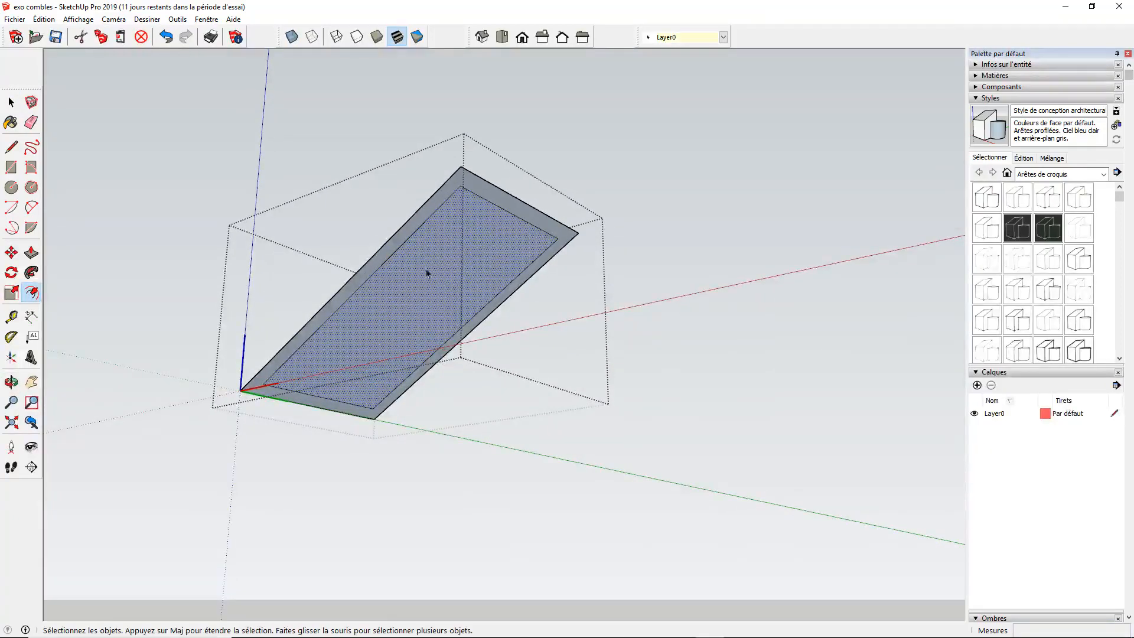
{"action": "key", "text": "Delete"}
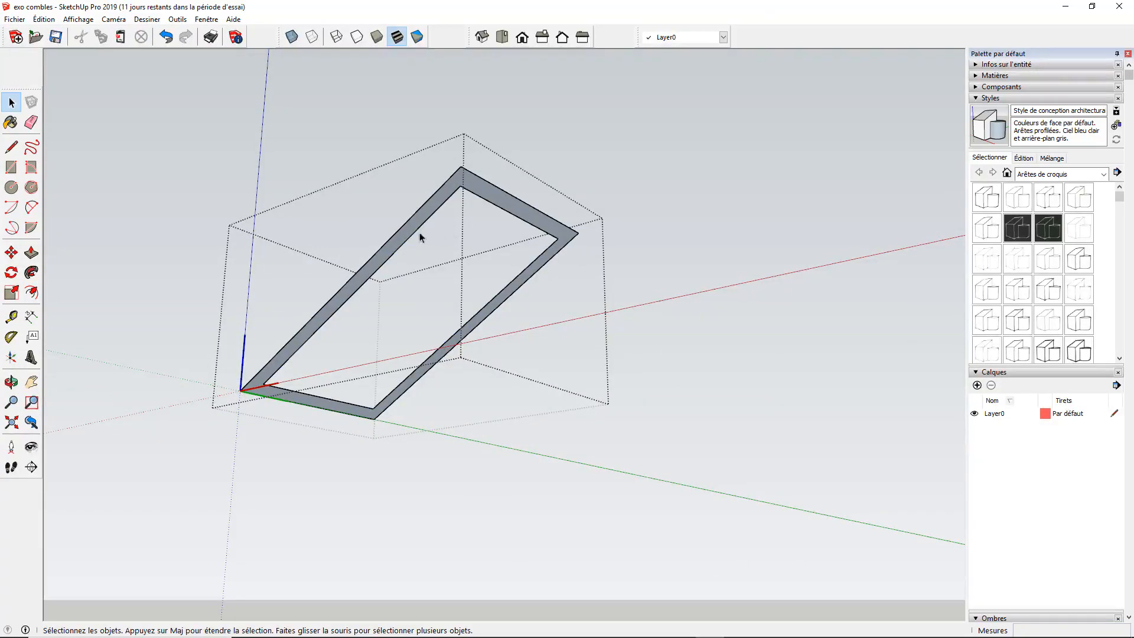
Step: Extrude the window frame face about 6.3 cm with Push/Pull, on the underside
{"action": "left_click", "coordinate": [31, 253]}
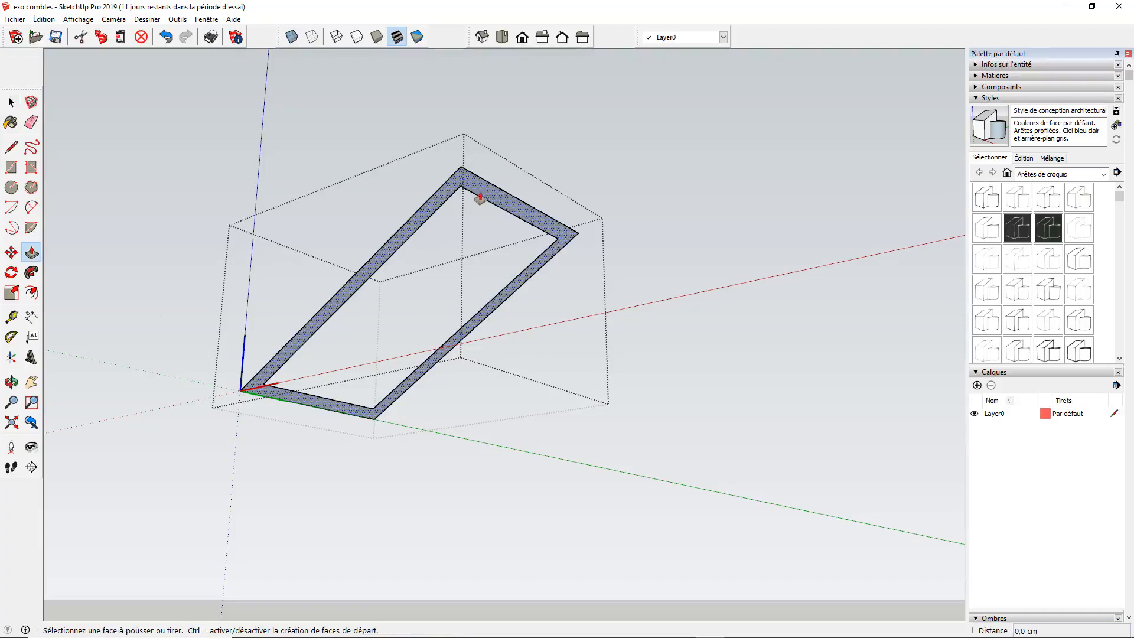
{"action": "left_click", "coordinate": [480, 197]}
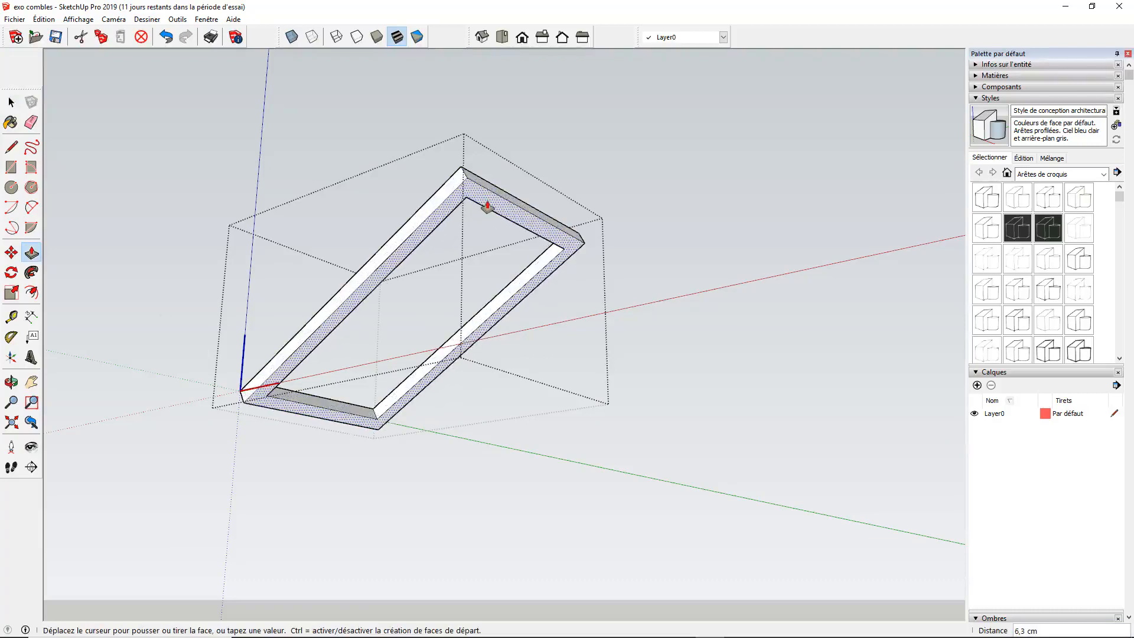
{"action": "left_click", "coordinate": [488, 207]}
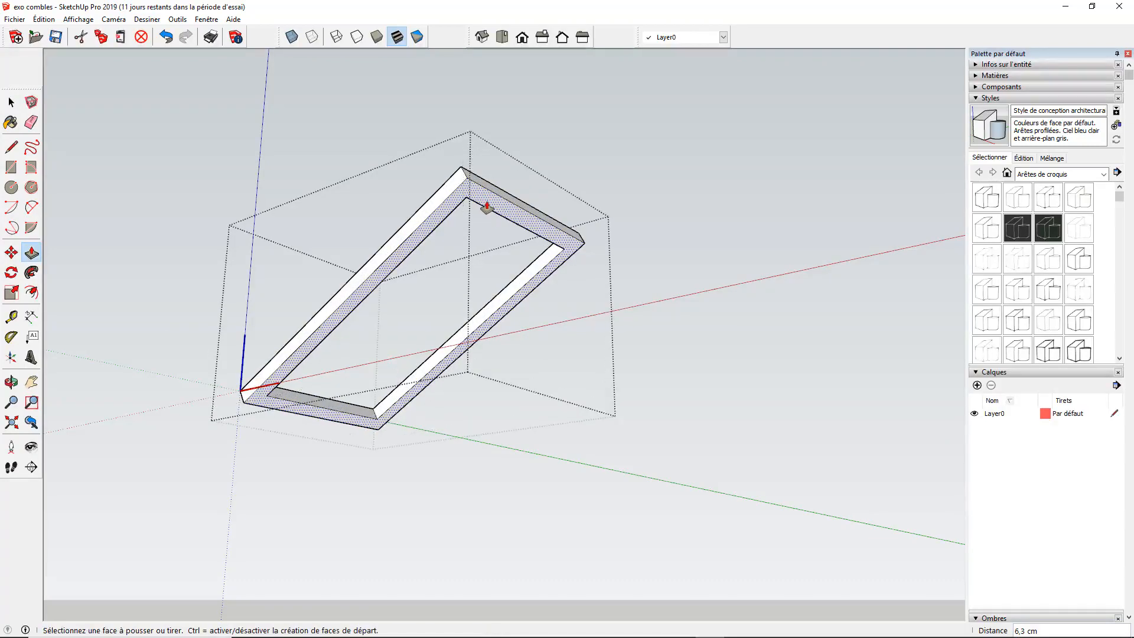
{"action": "key", "text": "Return"}
Step: Redraw an inner edge of the frame with the Line tool to close the opening with a pane face
{"action": "mouse_move", "coordinate": [344, 274]}
{"action": "middle_mouse_down"}
{"action": "mouse_move", "coordinate": [555, 356]}
{"action": "mouse_move", "coordinate": [605, 358]}
{"action": "mouse_move", "coordinate": [498, 408]}
{"action": "mouse_move", "coordinate": [413, 317]}
{"action": "mouse_move", "coordinate": [366, 243]}
{"action": "mouse_move", "coordinate": [352, 337]}
{"action": "mouse_move", "coordinate": [423, 430]}
{"action": "mouse_move", "coordinate": [369, 420]}
{"action": "middle_mouse_up"}
{"action": "left_click", "coordinate": [11, 146]}
{"action": "left_click", "coordinate": [11, 146]}
{"action": "left_click", "coordinate": [726, 395]}
{"action": "left_click", "coordinate": [730, 444]}
{"action": "middle_click_drag", "start_coordinate": [730, 444], "coordinate": [640, 423]}
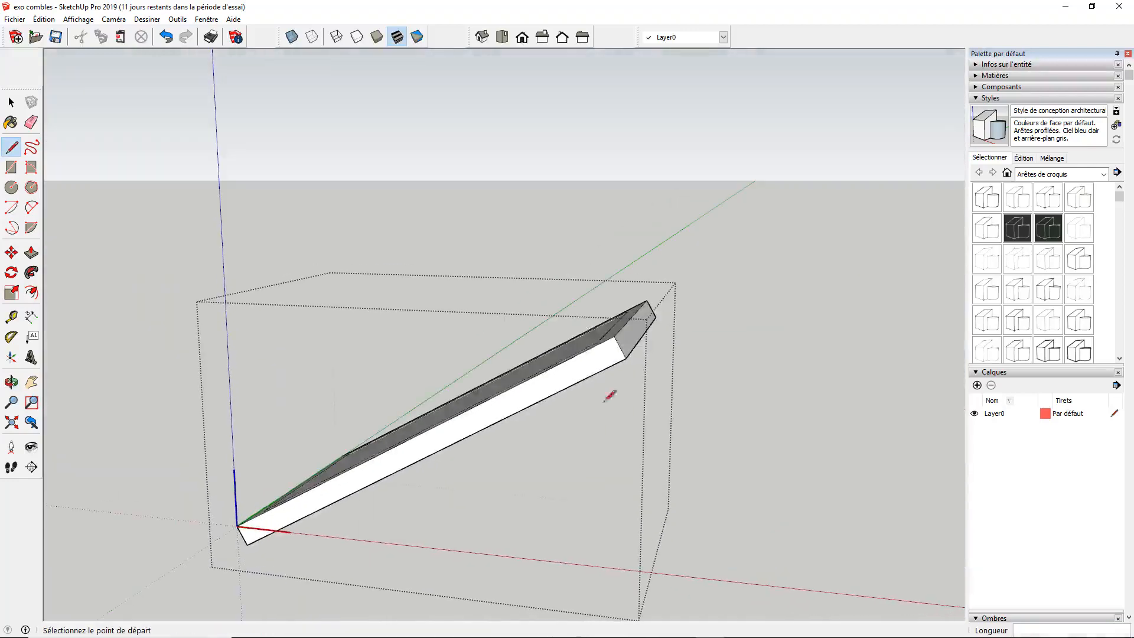
{"action": "middle_click_drag", "start_coordinate": [567, 437], "coordinate": [439, 373]}
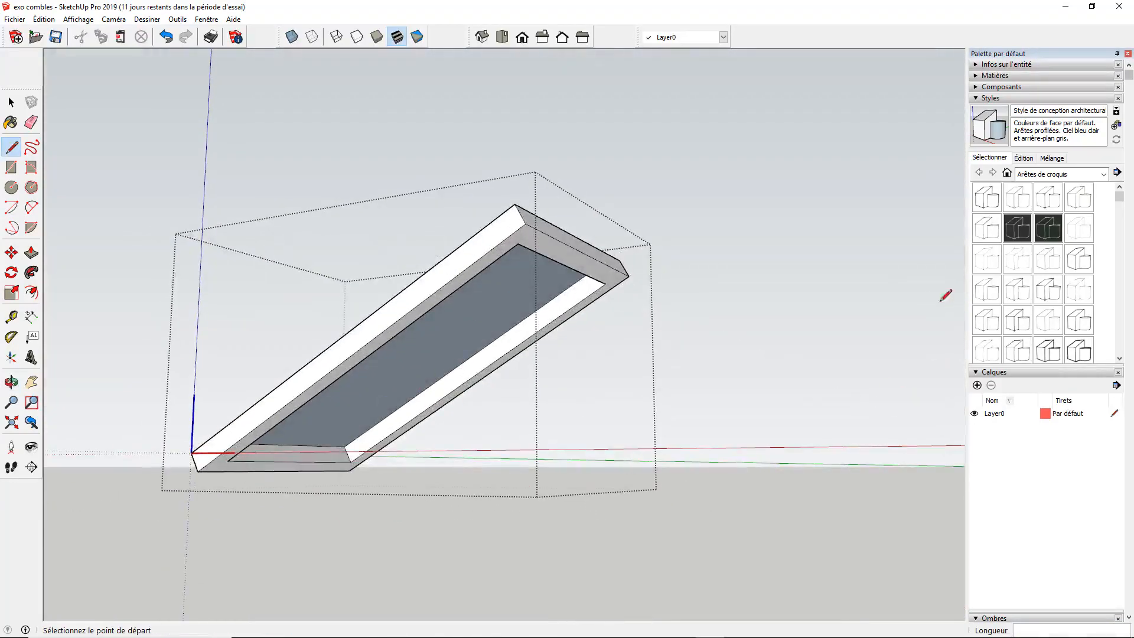
Step: Paint the window pane with the Verre translucide bleu material from the Verre et miroirs collection
{"action": "left_click", "coordinate": [975, 76]}
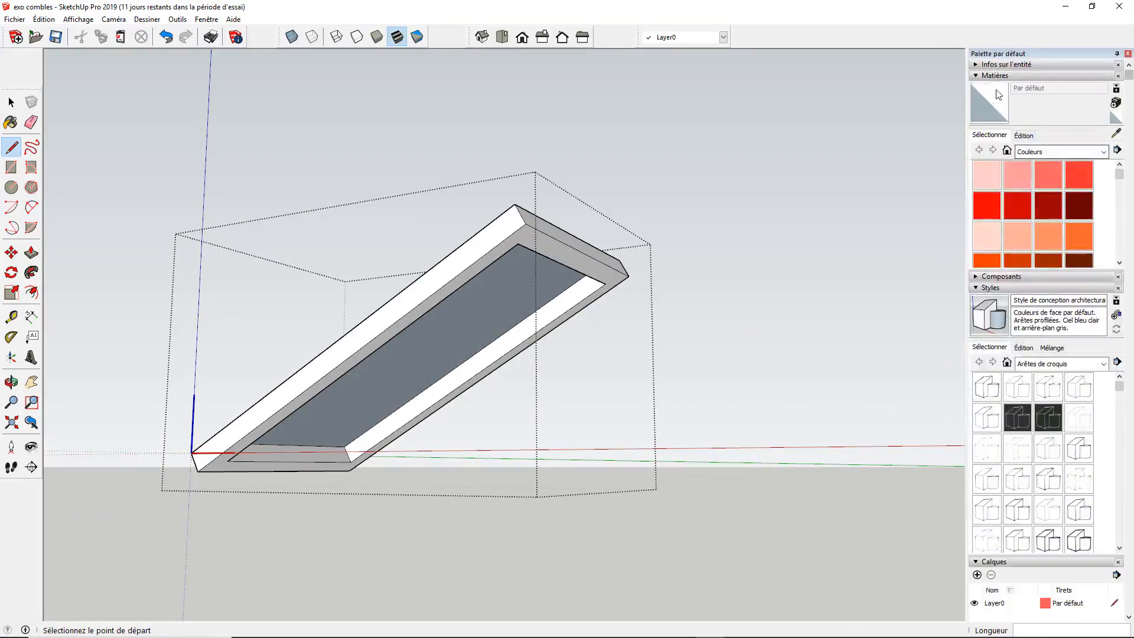
{"action": "left_click", "coordinate": [11, 122]}
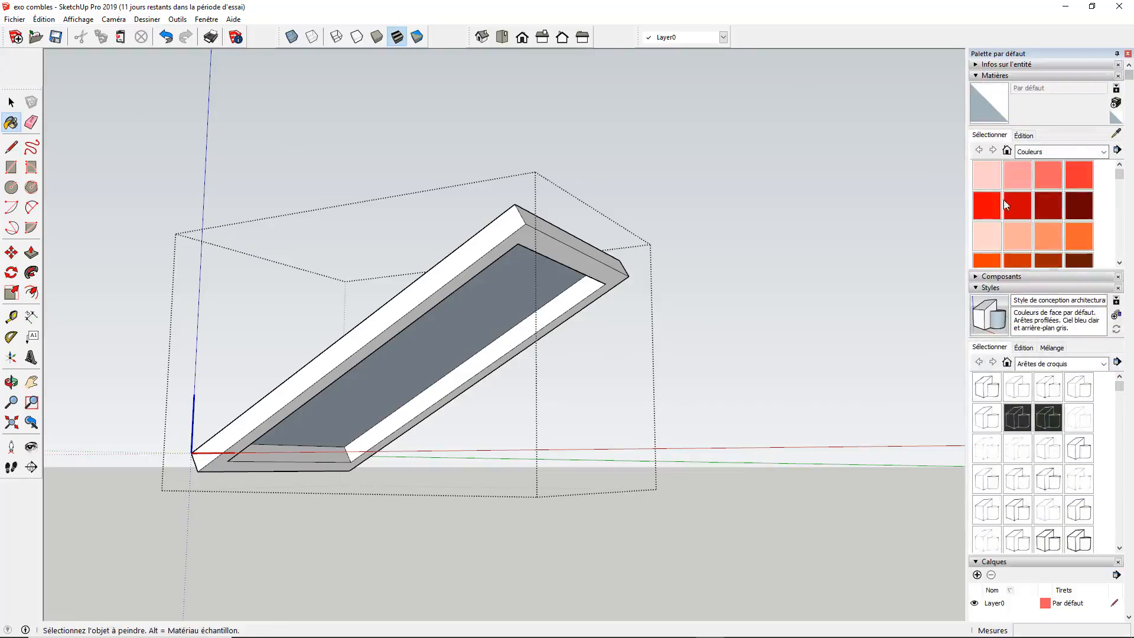
{"action": "left_click", "coordinate": [1089, 152]}
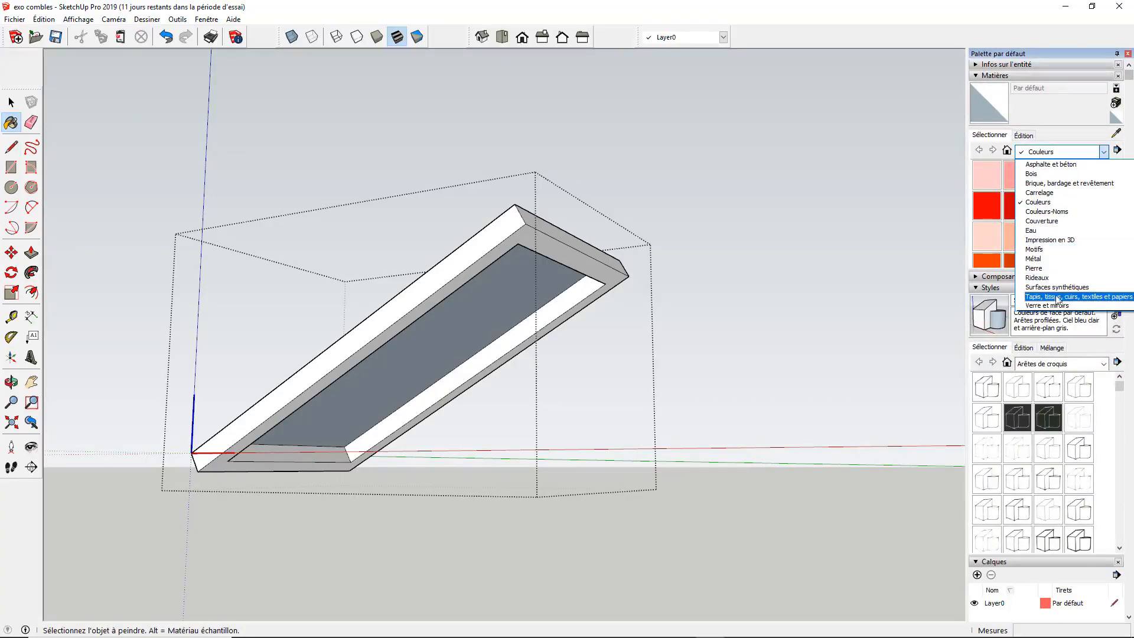
{"action": "left_click", "coordinate": [1048, 305]}
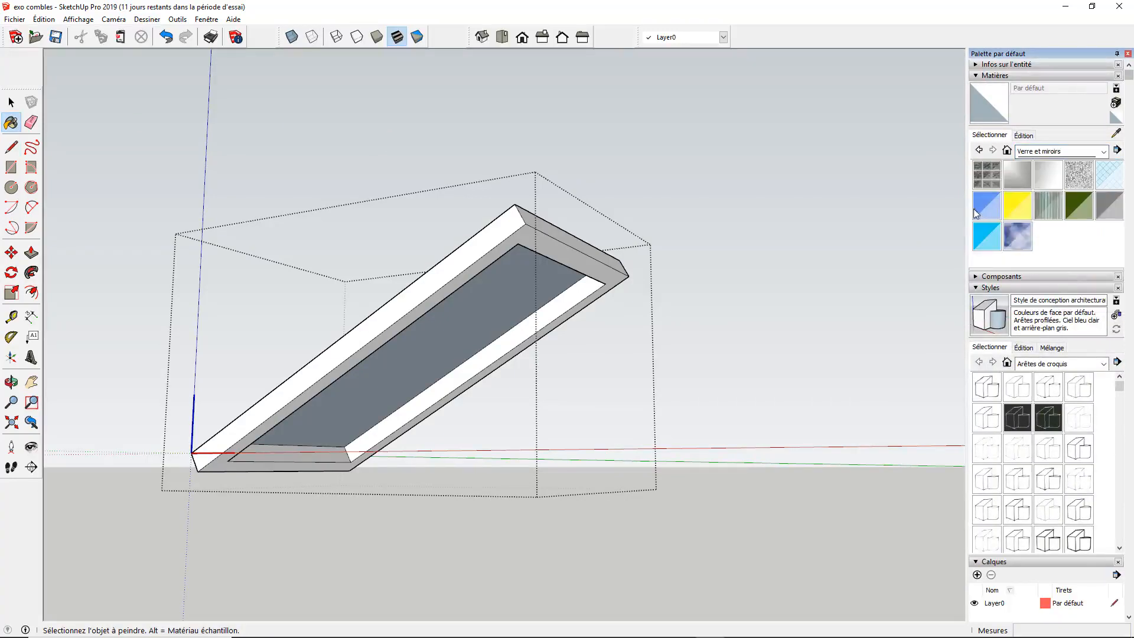
{"action": "left_click", "coordinate": [976, 212]}
{"action": "left_click", "coordinate": [531, 291]}
{"action": "key", "text": "space"}
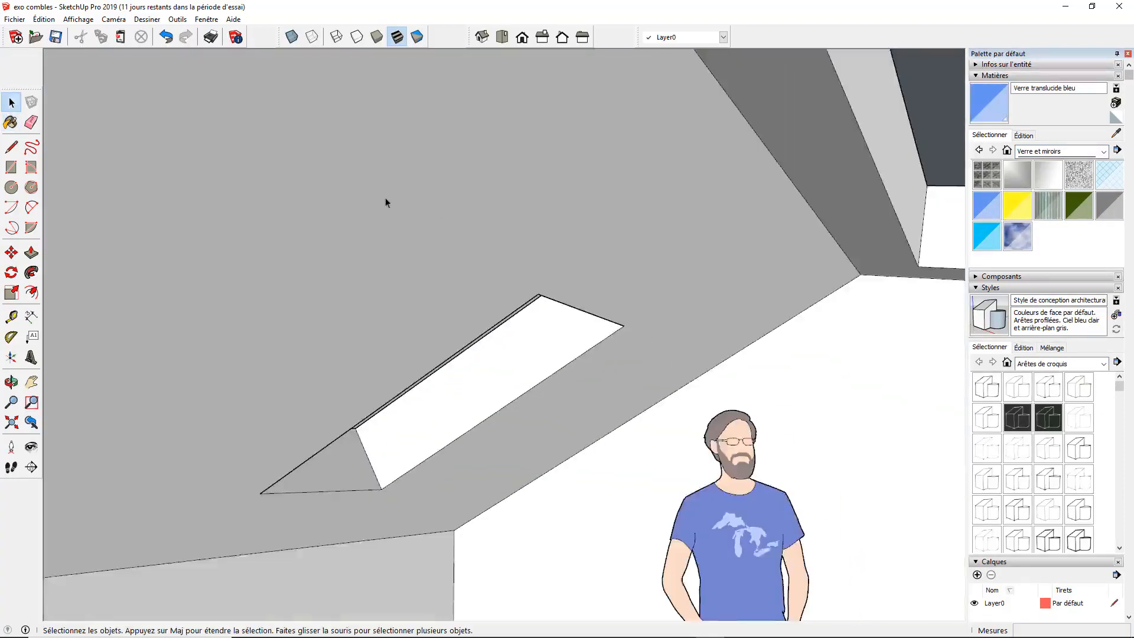
Step: Examine the glazed roof windows from inside the attic and from outside above the roof
{"action": "middle_click_drag", "start_coordinate": [456, 211], "coordinate": [426, 141]}
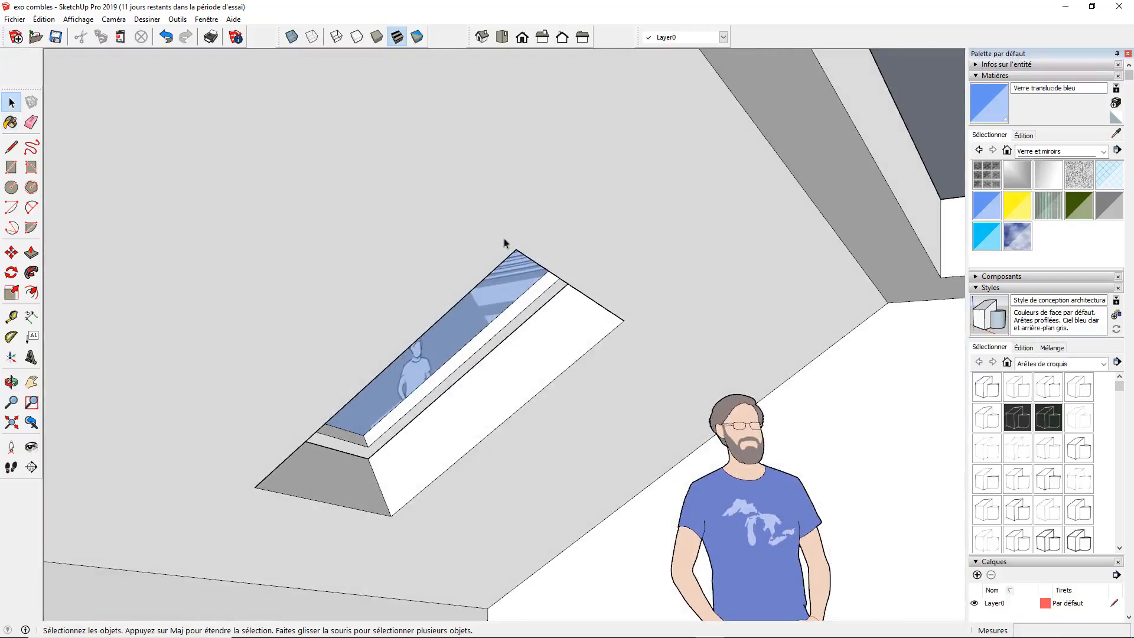
{"action": "scroll", "coordinate": [356, 182], "scroll_direction": "down", "scroll_amount": 3}
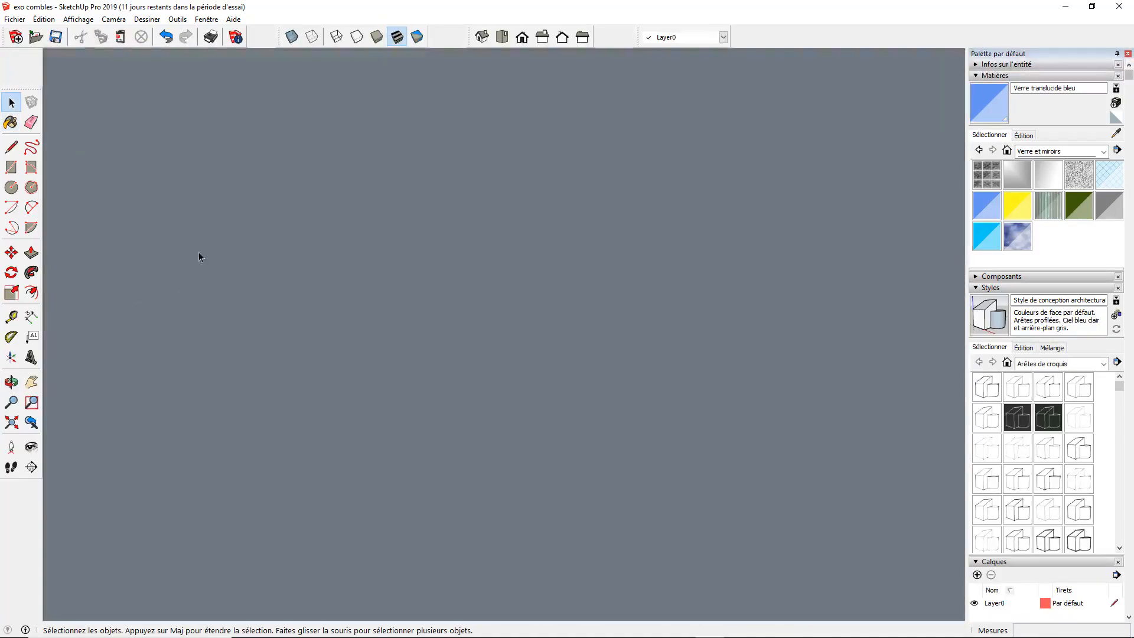
{"action": "left_click", "coordinate": [11, 422]}
{"action": "middle_click_drag", "start_coordinate": [413, 354], "coordinate": [413, 235]}
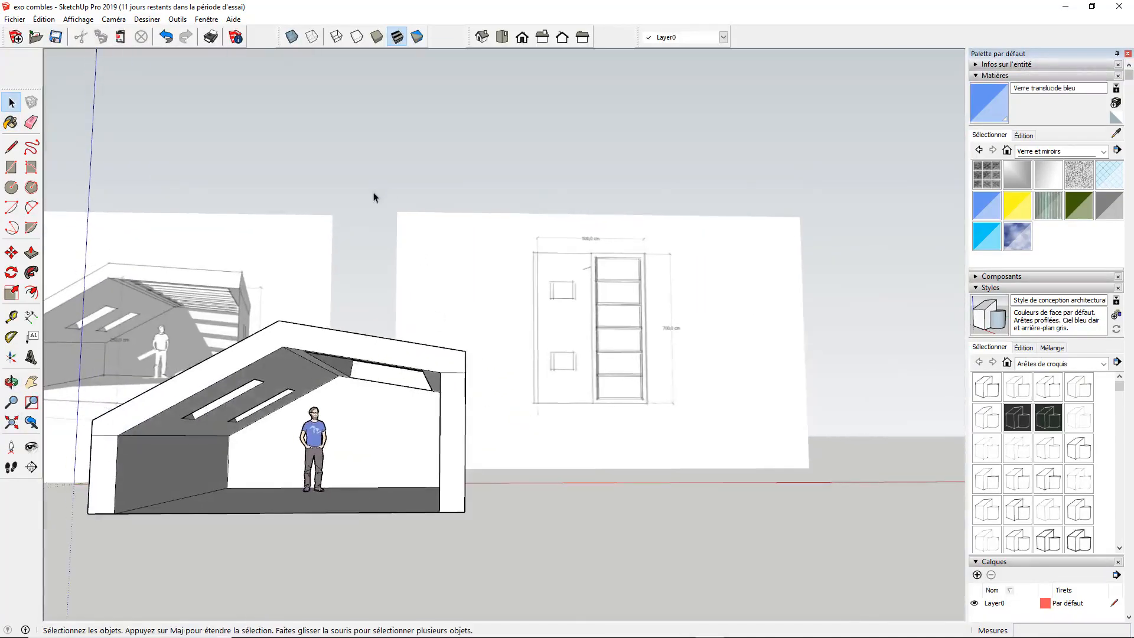
{"action": "middle_click_drag", "start_coordinate": [88, 400], "coordinate": [506, 496]}
{"action": "scroll", "coordinate": [484, 469], "scroll_direction": "up", "scroll_amount": 2}
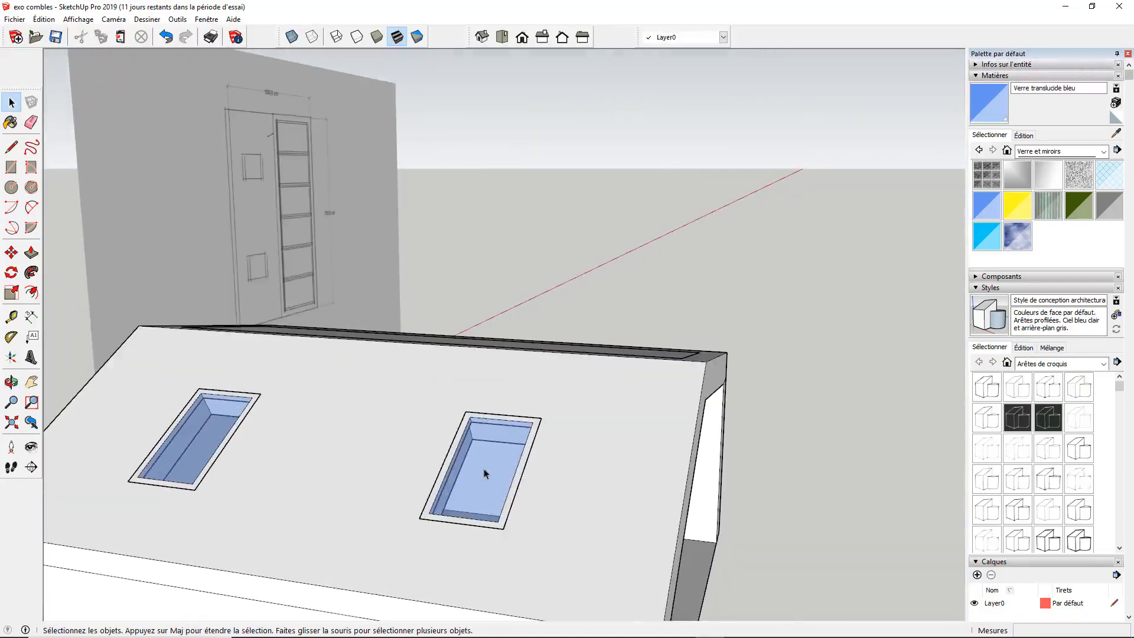
{"action": "scroll", "coordinate": [451, 430], "scroll_direction": "down", "scroll_amount": 2}
{"action": "scroll", "coordinate": [315, 447], "scroll_direction": "up", "scroll_amount": 3}
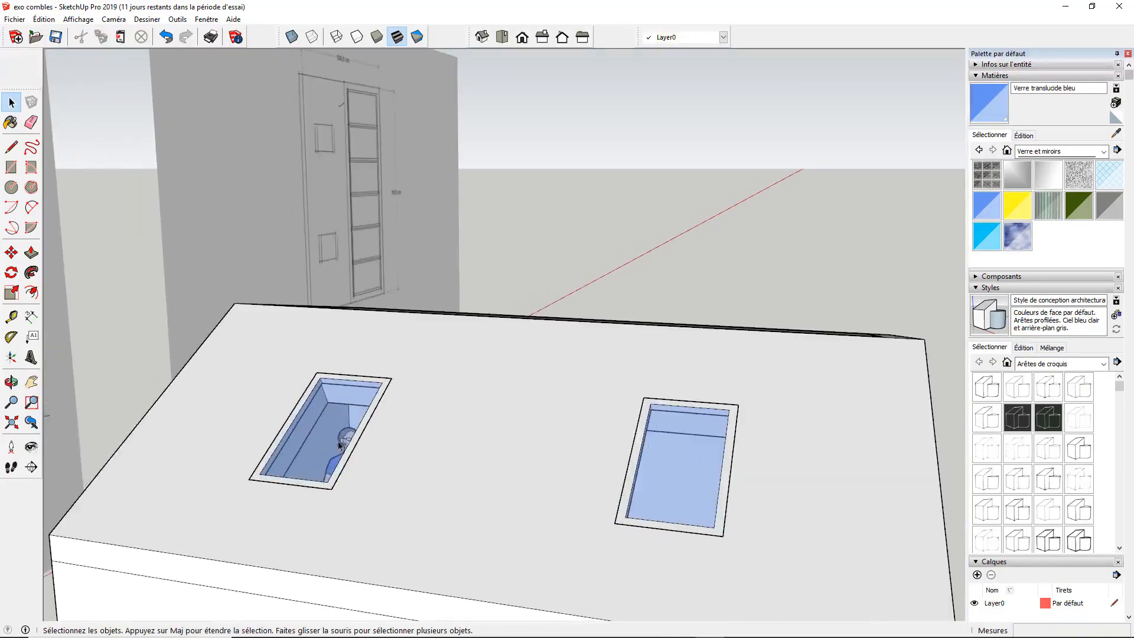
{"action": "mouse_move", "coordinate": [627, 525]}
{"action": "middle_mouse_down"}
{"action": "mouse_move", "coordinate": [532, 494]}
{"action": "mouse_move", "coordinate": [249, 517]}
{"action": "middle_mouse_up"}
{"action": "scroll", "coordinate": [346, 454], "scroll_direction": "down", "scroll_amount": 3}
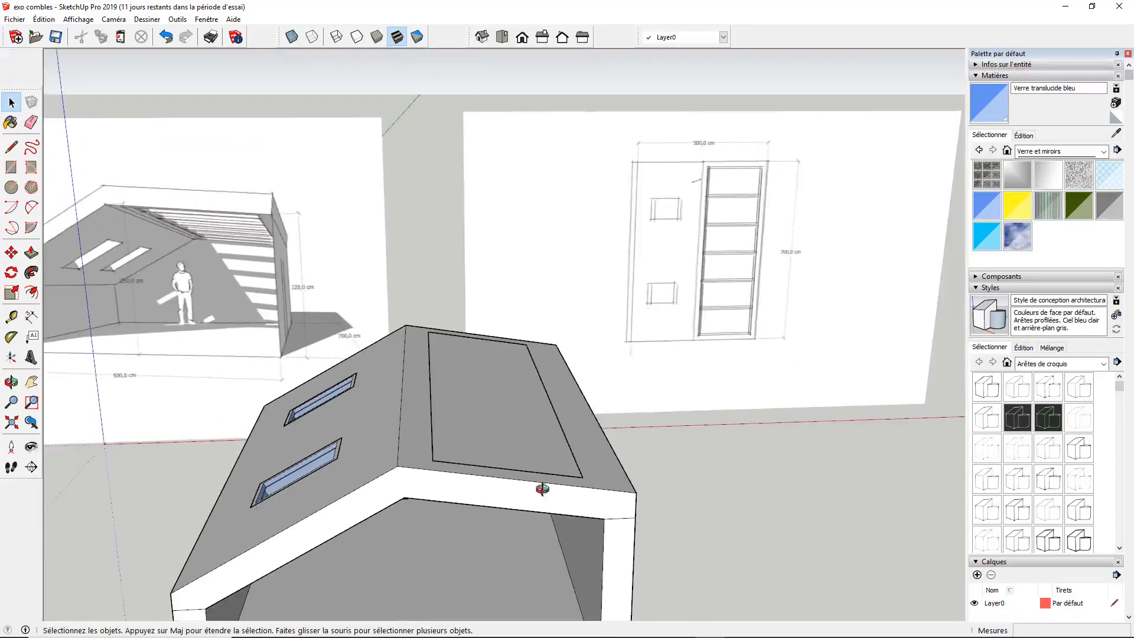
Step: Open the large glazed roof component on the opposite slope for editing
{"action": "middle_click_drag", "start_coordinate": [555, 490], "coordinate": [235, 615]}
{"action": "scroll", "coordinate": [313, 456], "scroll_direction": "up", "scroll_amount": 4}
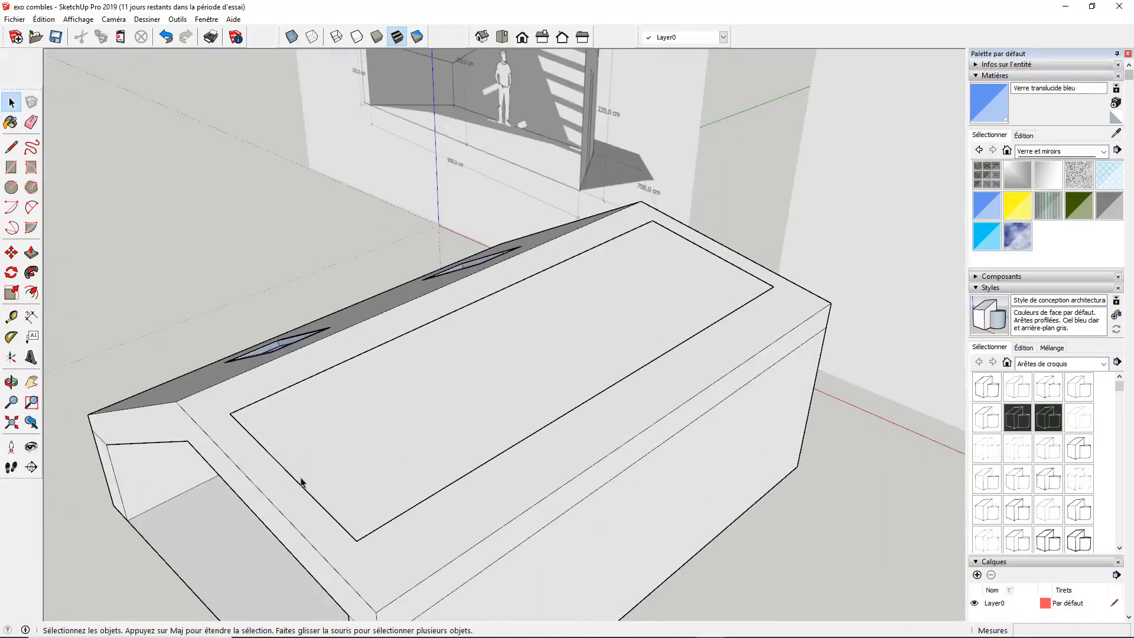
{"action": "left_click", "coordinate": [338, 451]}
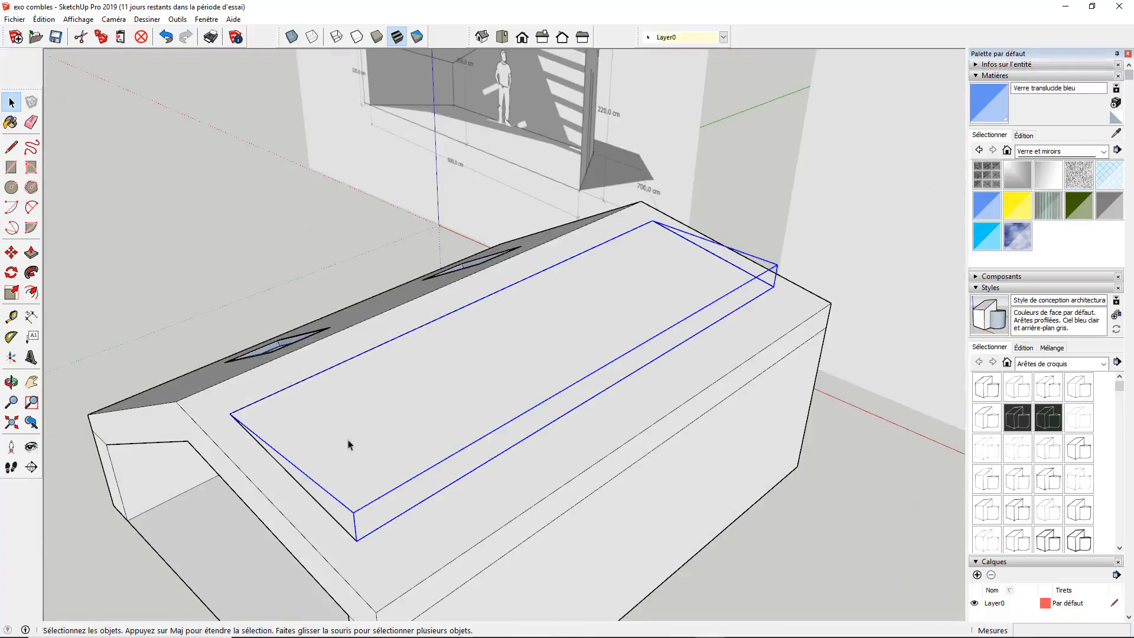
{"action": "double_click", "coordinate": [348, 439]}
{"action": "middle_click_drag", "start_coordinate": [374, 486], "coordinate": [322, 464]}
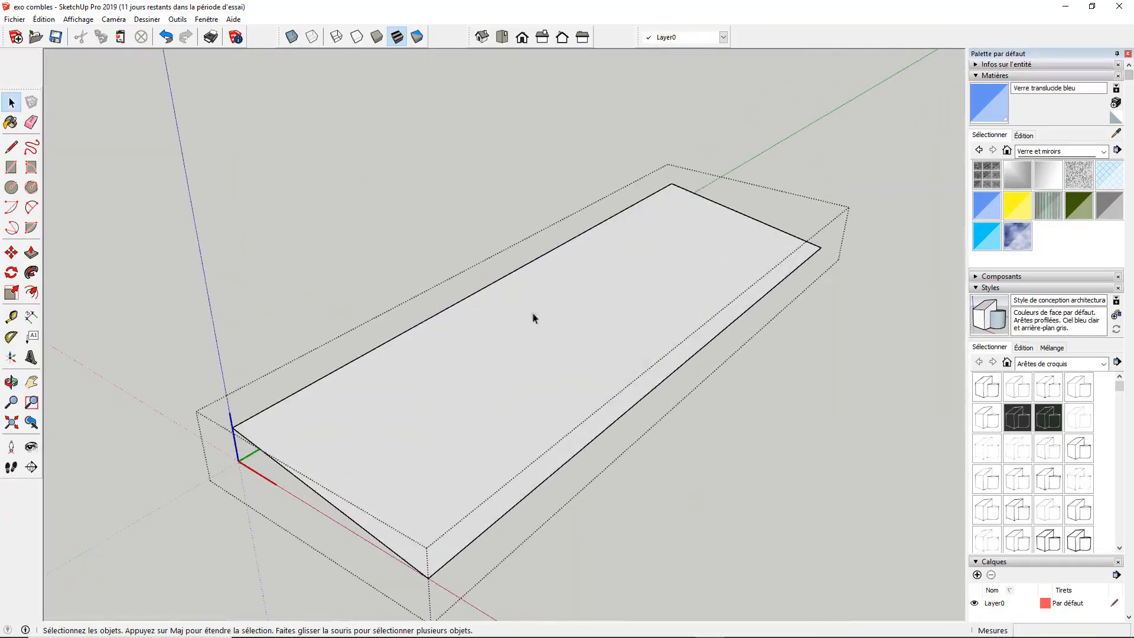
{"action": "middle_click_drag", "start_coordinate": [458, 385], "coordinate": [461, 407]}
Step: Offset the outline of the large glazed roof face inward by about 8 cm
{"action": "left_click", "coordinate": [31, 293]}
{"action": "left_click", "coordinate": [341, 486]}
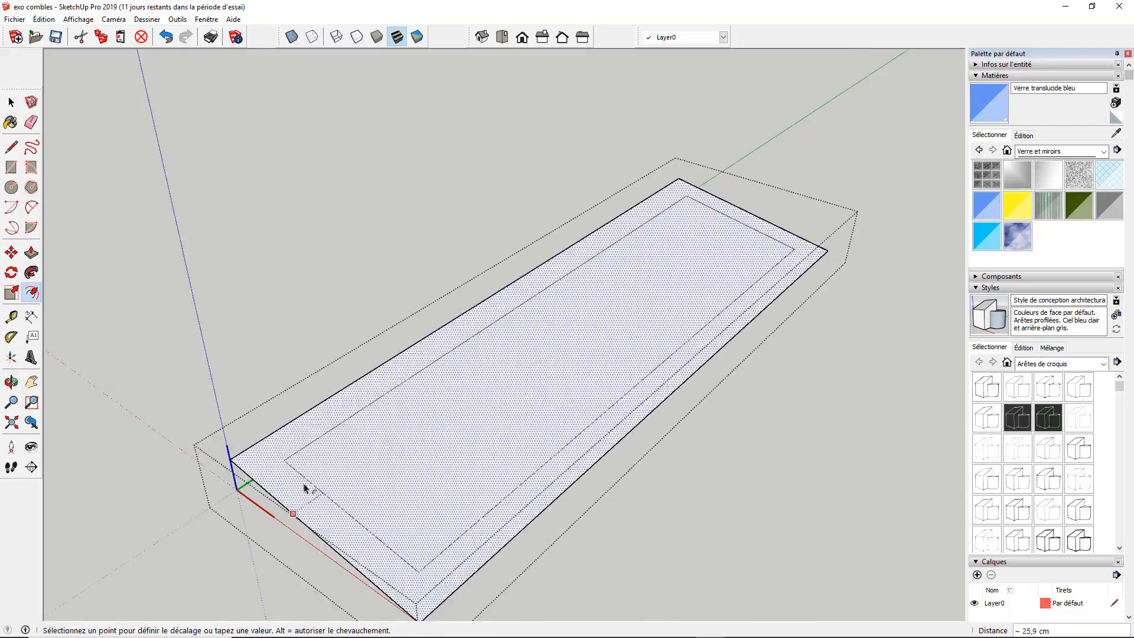
{"action": "left_click", "coordinate": [270, 484]}
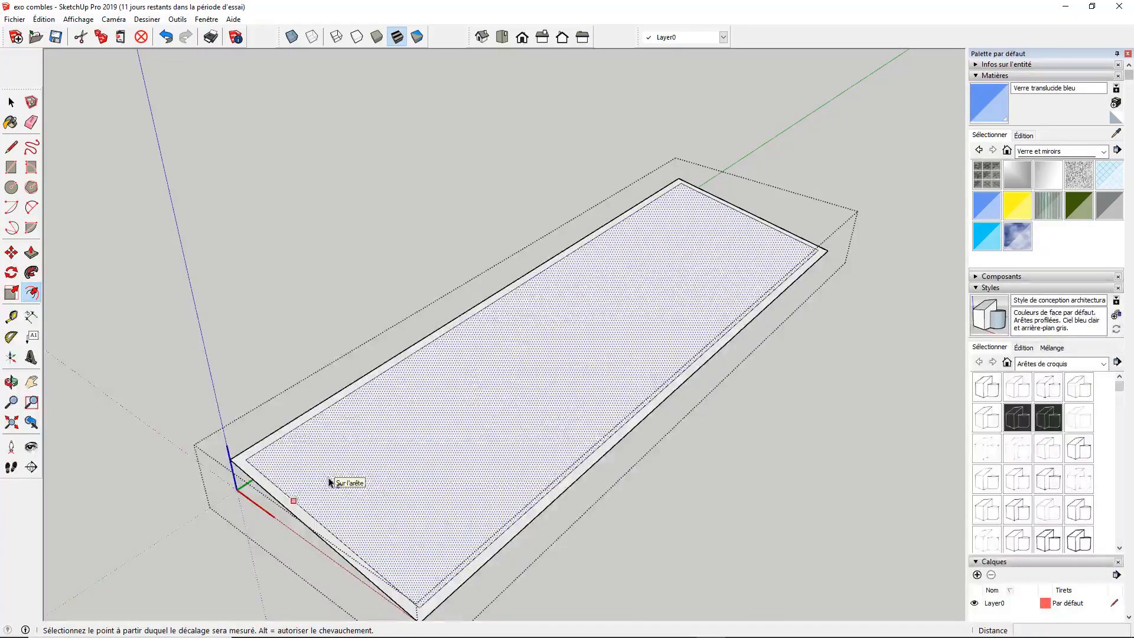
{"action": "left_click", "coordinate": [9, 104]}
{"action": "mouse_move", "coordinate": [451, 468]}
{"action": "middle_mouse_down"}
{"action": "mouse_move", "coordinate": [529, 468]}
{"action": "mouse_move", "coordinate": [464, 467]}
{"action": "middle_mouse_up"}
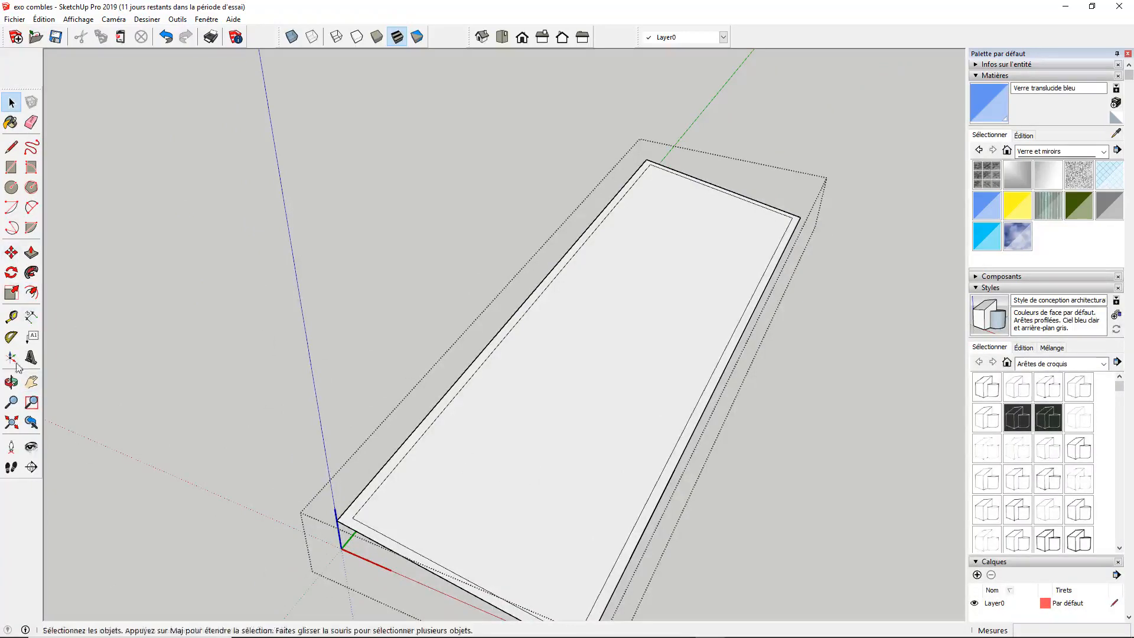
Step: Measure the border width between the outer and inner outlines with the Tape Measure, and undo the offset
{"action": "left_click", "coordinate": [11, 317]}
{"action": "scroll", "coordinate": [355, 502], "scroll_direction": "up", "scroll_amount": 4}
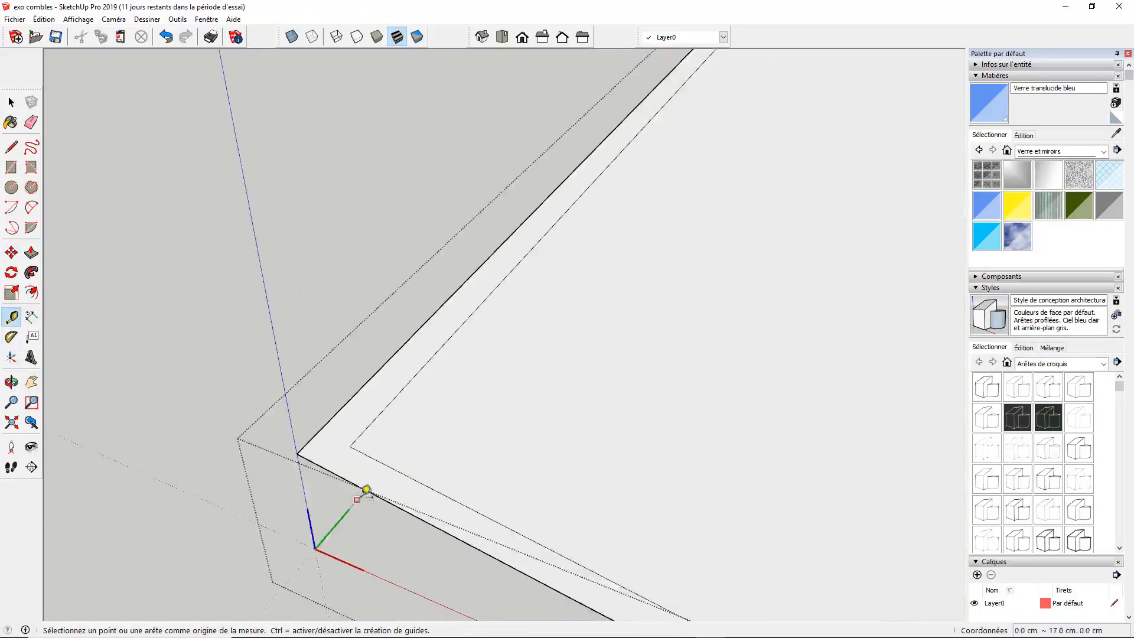
{"action": "scroll", "coordinate": [366, 491], "scroll_direction": "up", "scroll_amount": 4}
{"action": "left_click", "coordinate": [358, 367]}
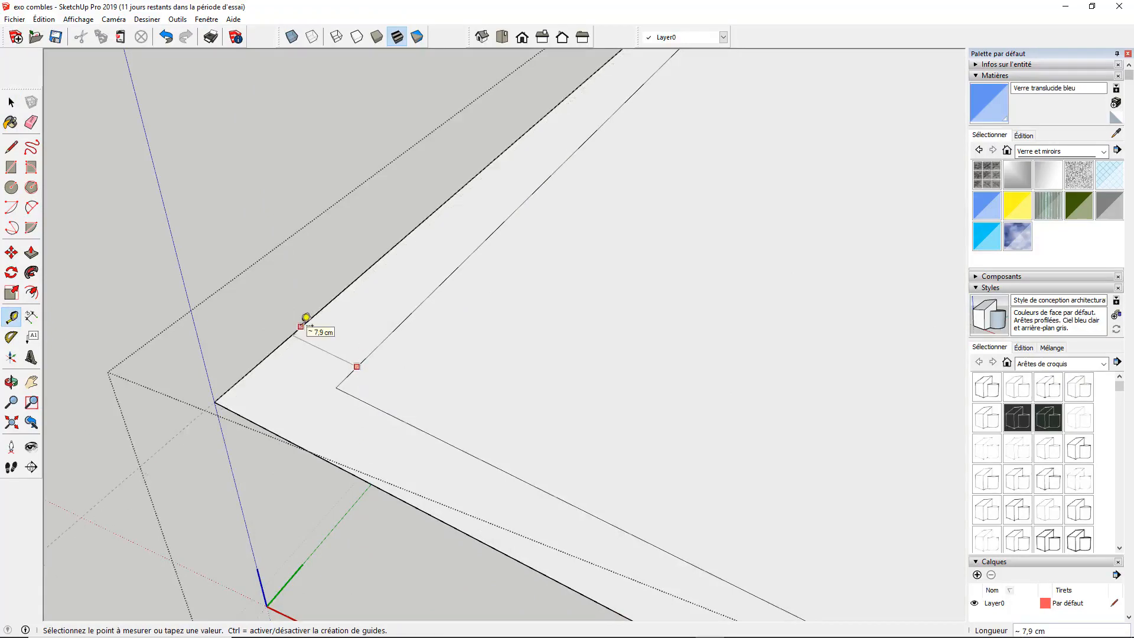
{"action": "key", "text": "space"}
{"action": "scroll", "coordinate": [323, 389], "scroll_direction": "down", "scroll_amount": 3}
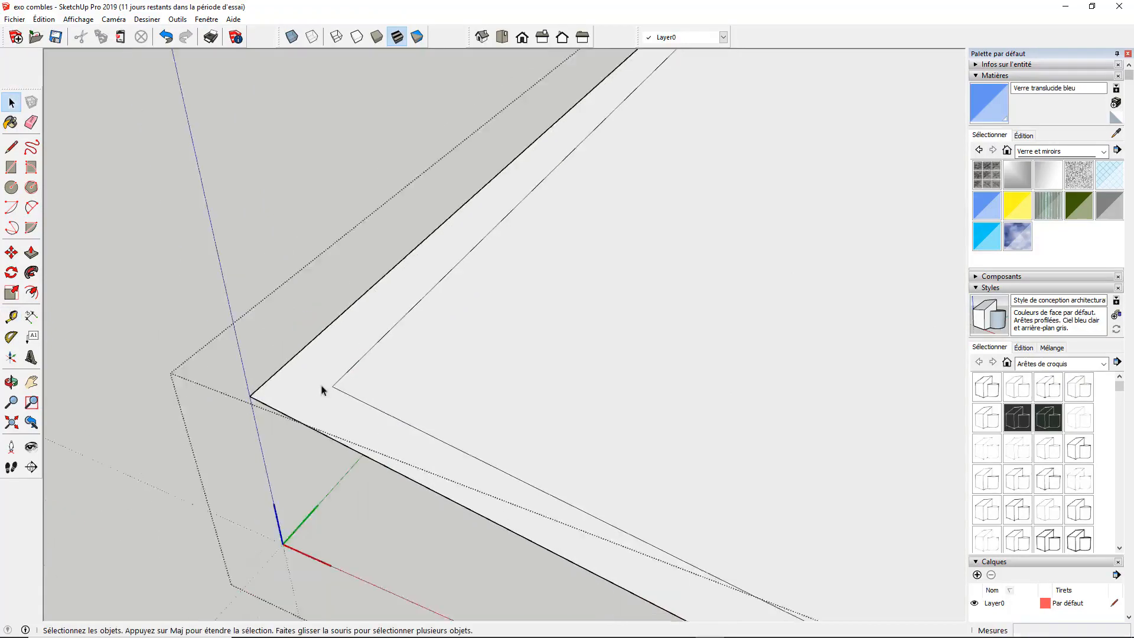
{"action": "key", "text": "ctrl+z"}
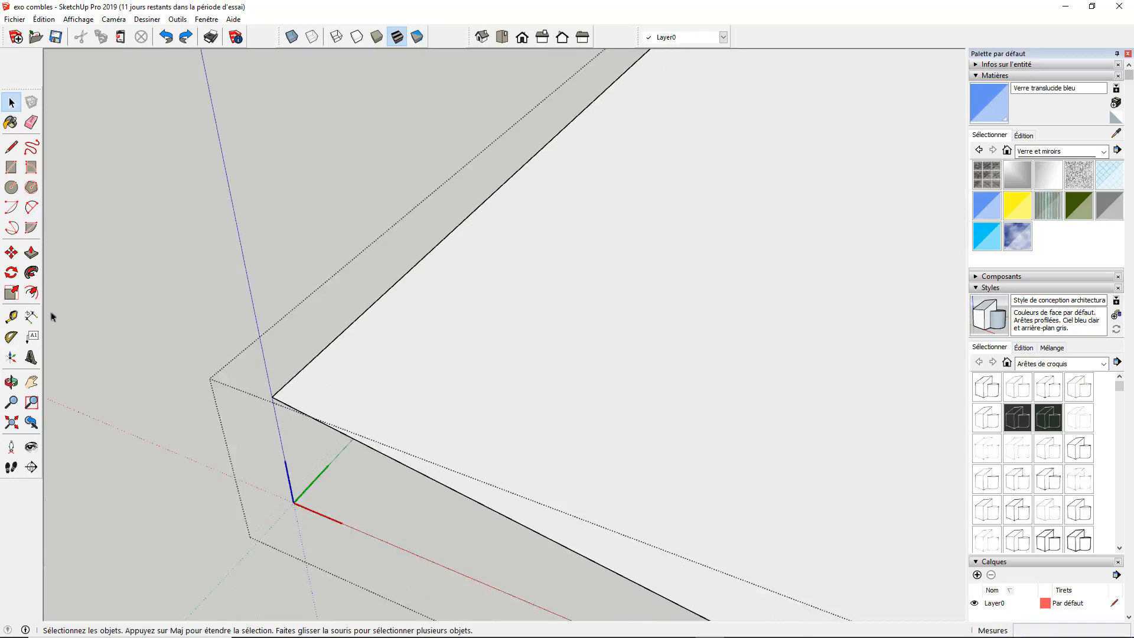
Step: Offset the outline of the glazed roof face 8 cm inward
{"action": "left_click", "coordinate": [32, 294]}
{"action": "left_click", "coordinate": [362, 399]}
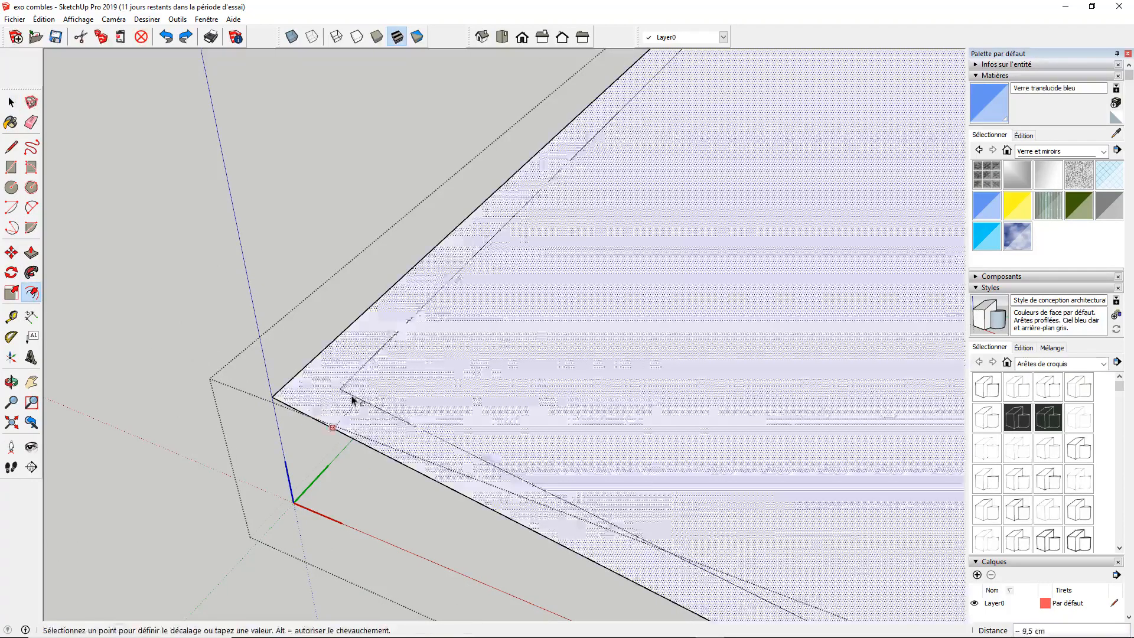
{"action": "left_click", "coordinate": [354, 400]}
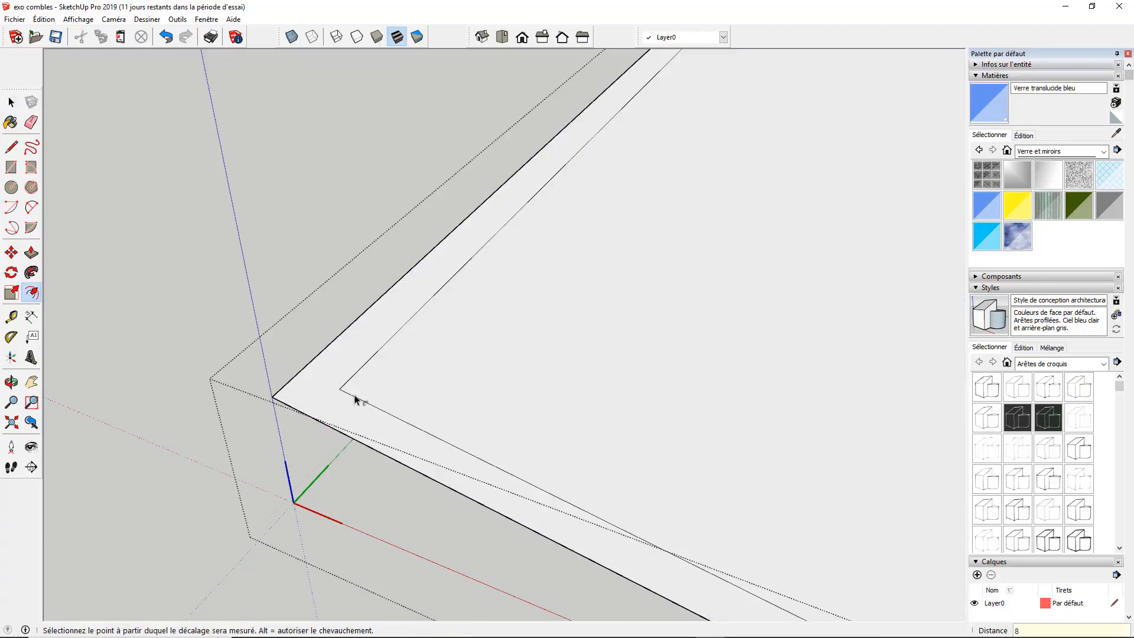
{"action": "scroll", "coordinate": [349, 405], "scroll_direction": "down", "scroll_amount": 10}
{"action": "scroll", "coordinate": [300, 346], "scroll_direction": "up", "scroll_amount": 3}
{"action": "scroll", "coordinate": [512, 394], "scroll_direction": "down", "scroll_amount": 3}
{"action": "key", "text": "Escape"}
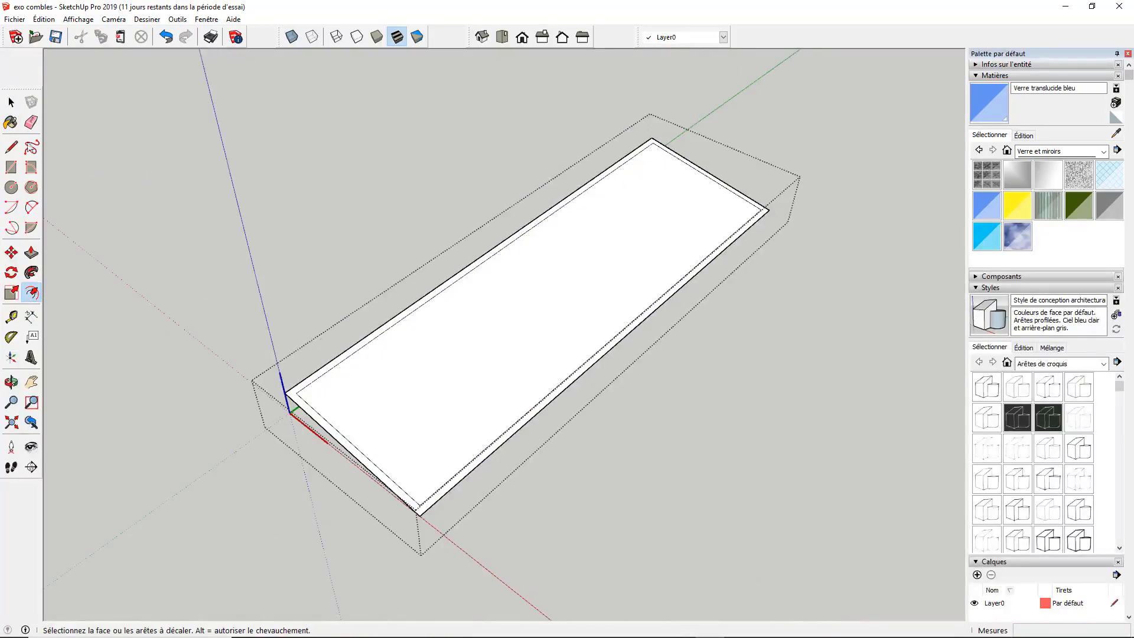
{"action": "left_click", "coordinate": [11, 102]}
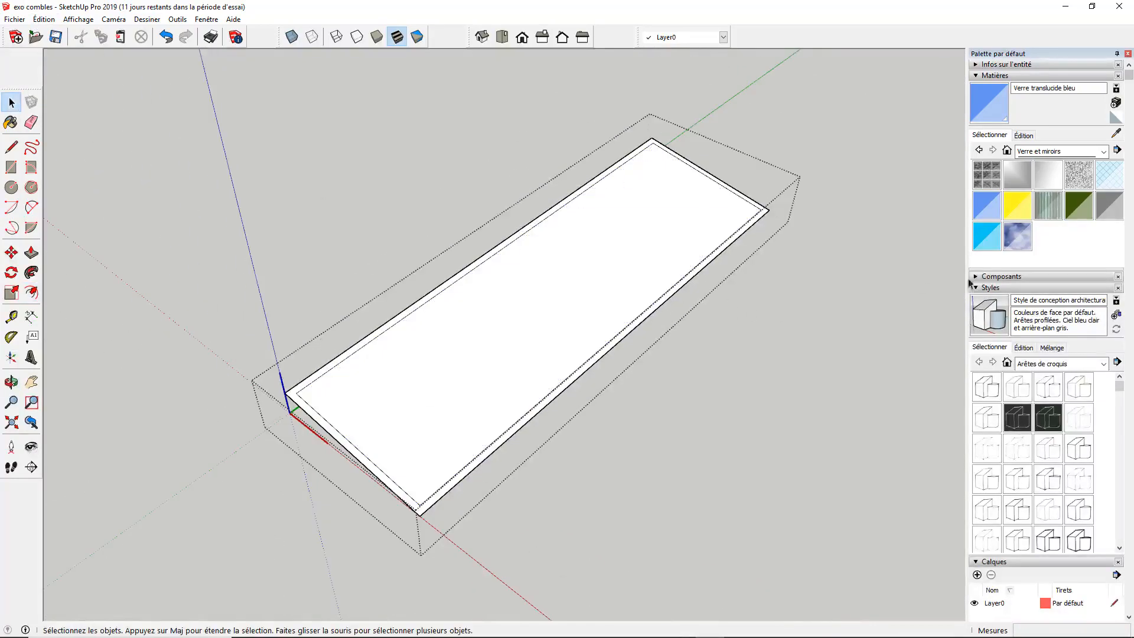
Step: Enable Extrémités in the style's edge settings so that edge endpoints are marked
{"action": "left_click", "coordinate": [1024, 348]}
{"action": "left_click", "coordinate": [980, 365]}
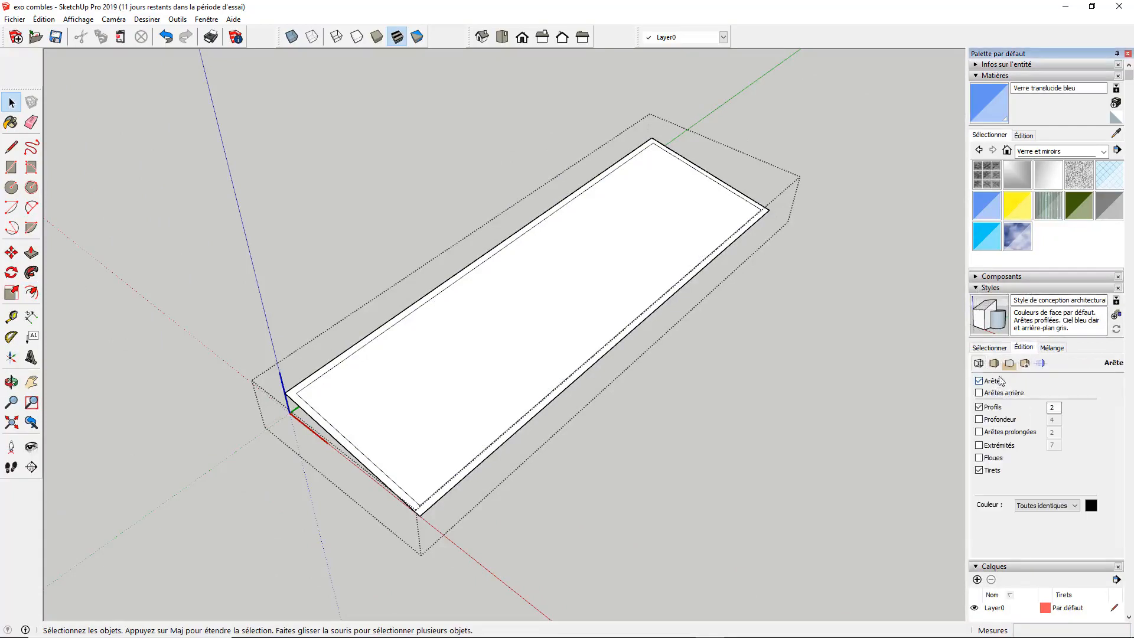
{"action": "left_click", "coordinate": [979, 446]}
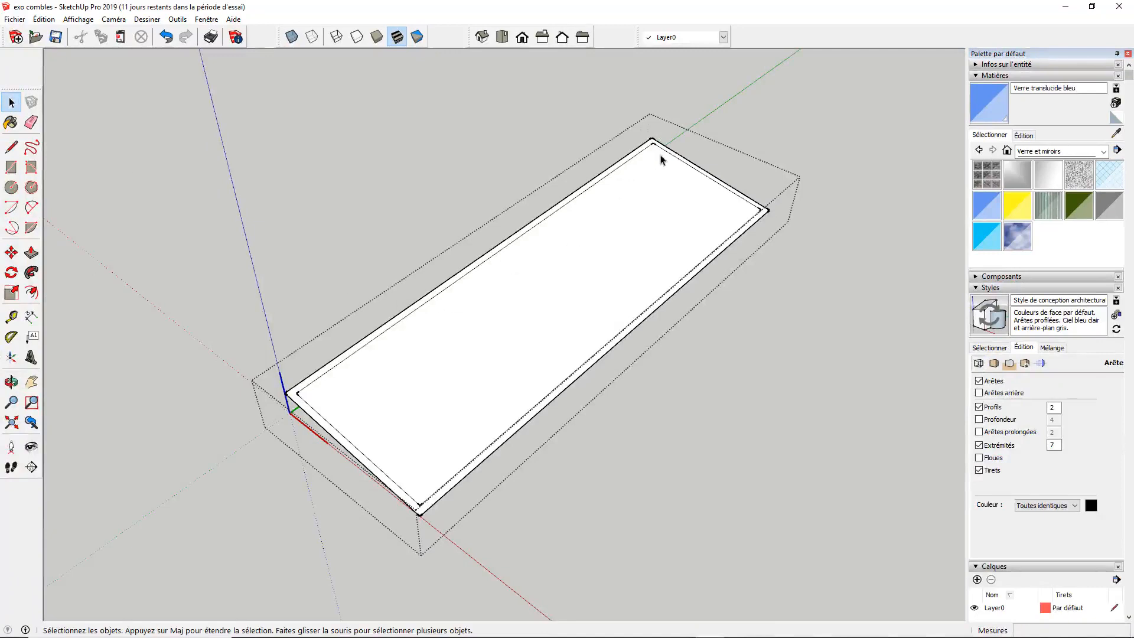
Step: Divide the inner long edge on the ridge side into 6 segments and close the component
{"action": "left_click", "coordinate": [341, 366]}
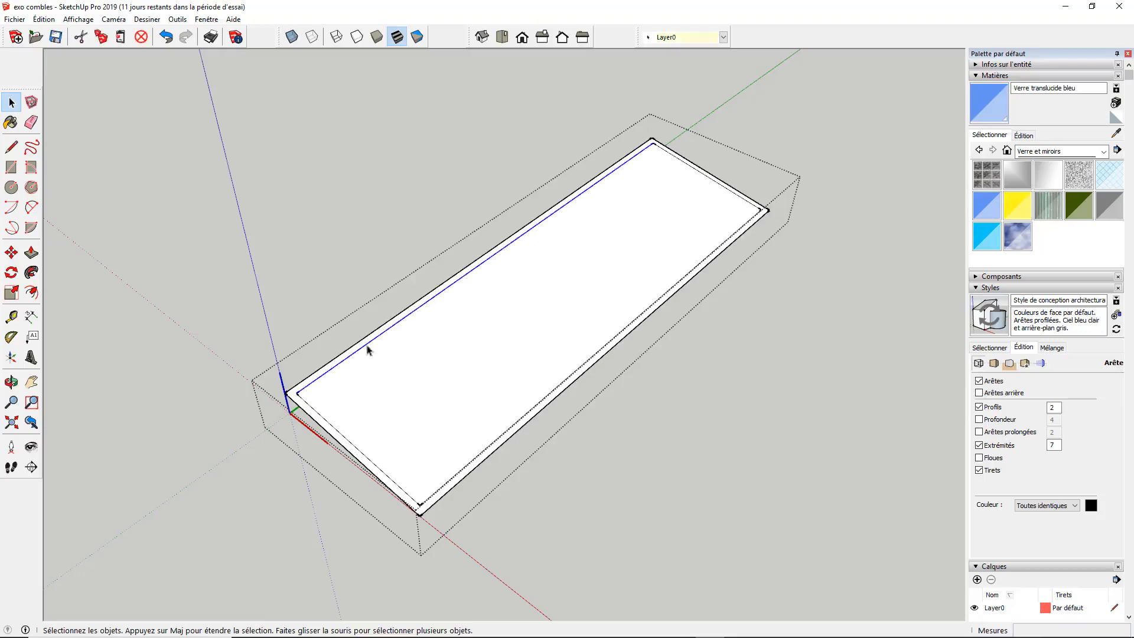
{"action": "scroll", "coordinate": [358, 348], "scroll_direction": "up", "scroll_amount": 1}
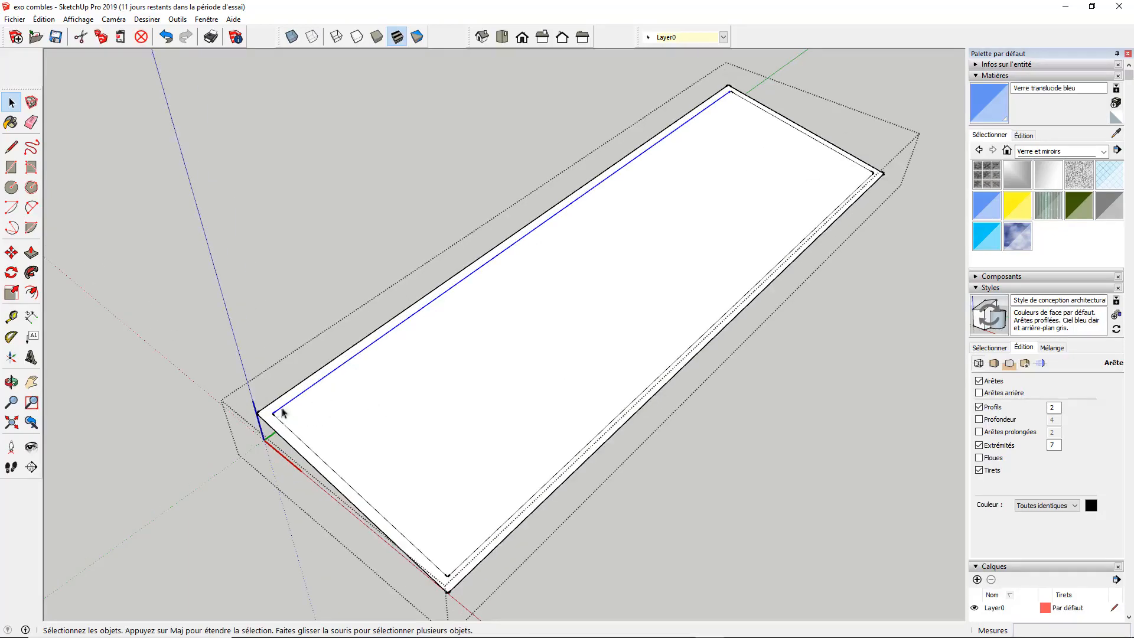
{"action": "right_click", "coordinate": [557, 216]}
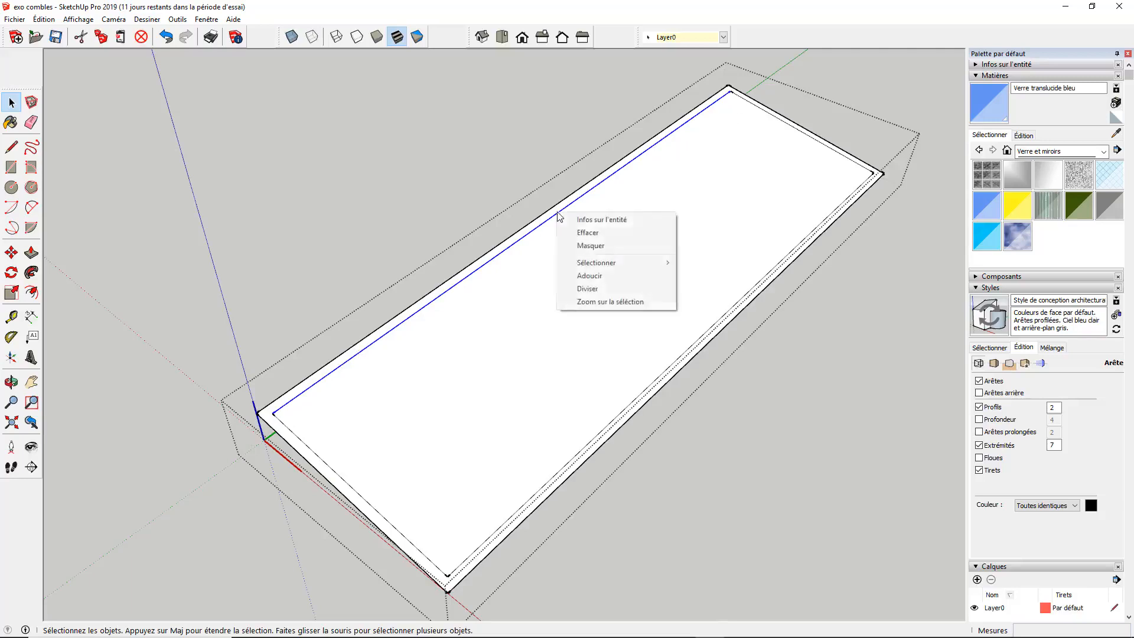
{"action": "left_click", "coordinate": [598, 292]}
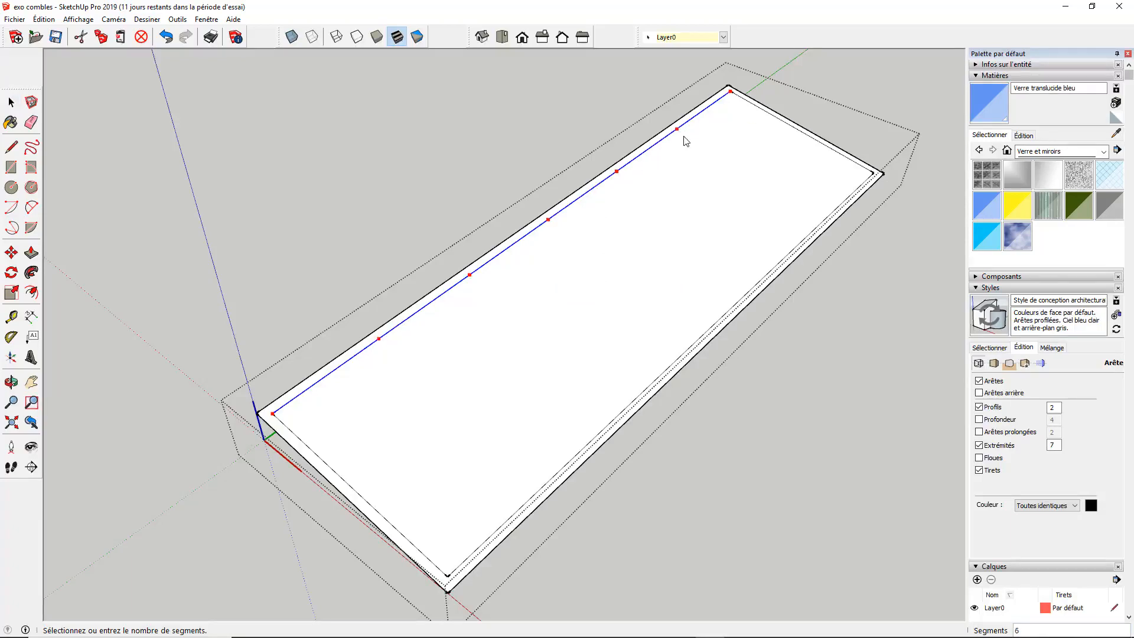
{"action": "left_click", "coordinate": [660, 161]}
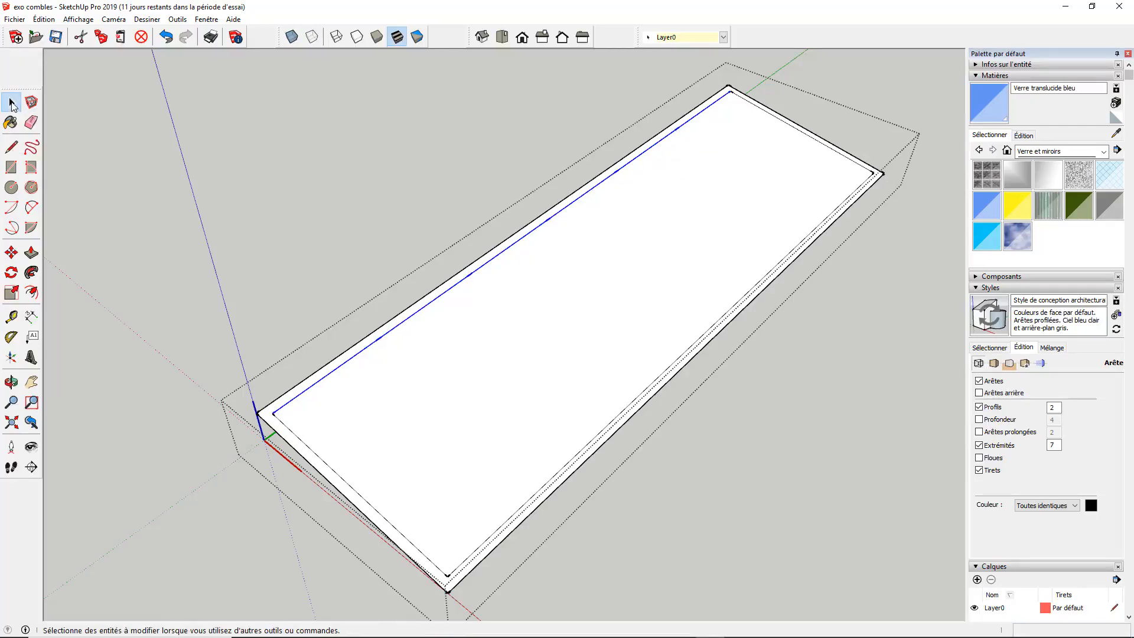
{"action": "left_click", "coordinate": [431, 221]}
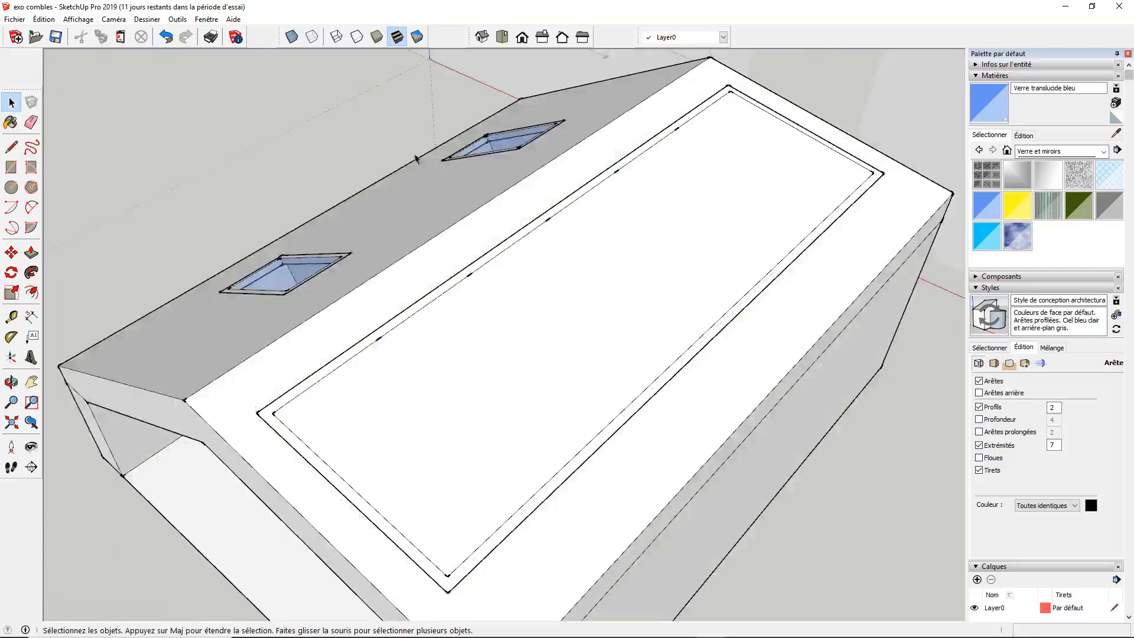
Step: Reopen the glazed roof component and draw a line across it from the first division point to the opposite inner edge
{"action": "middle_click_drag", "start_coordinate": [544, 260], "coordinate": [552, 228]}
{"action": "double_click", "coordinate": [504, 278]}
{"action": "scroll", "coordinate": [508, 220], "scroll_direction": "up", "scroll_amount": 2}
{"action": "scroll", "coordinate": [508, 223], "scroll_direction": "down", "scroll_amount": 5}
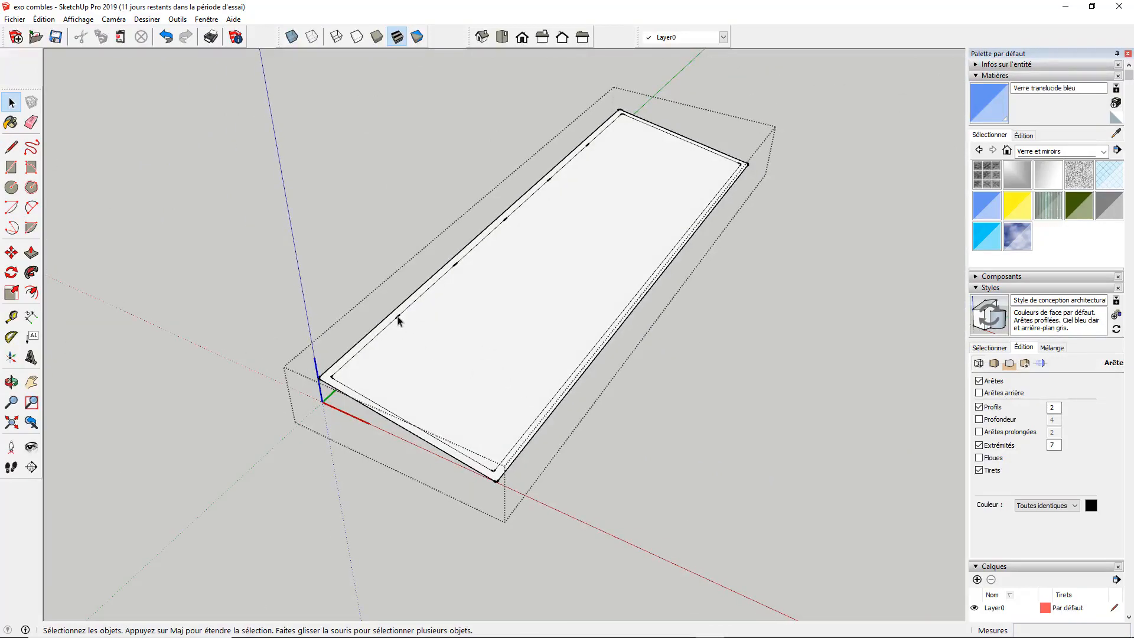
{"action": "left_click", "coordinate": [11, 147]}
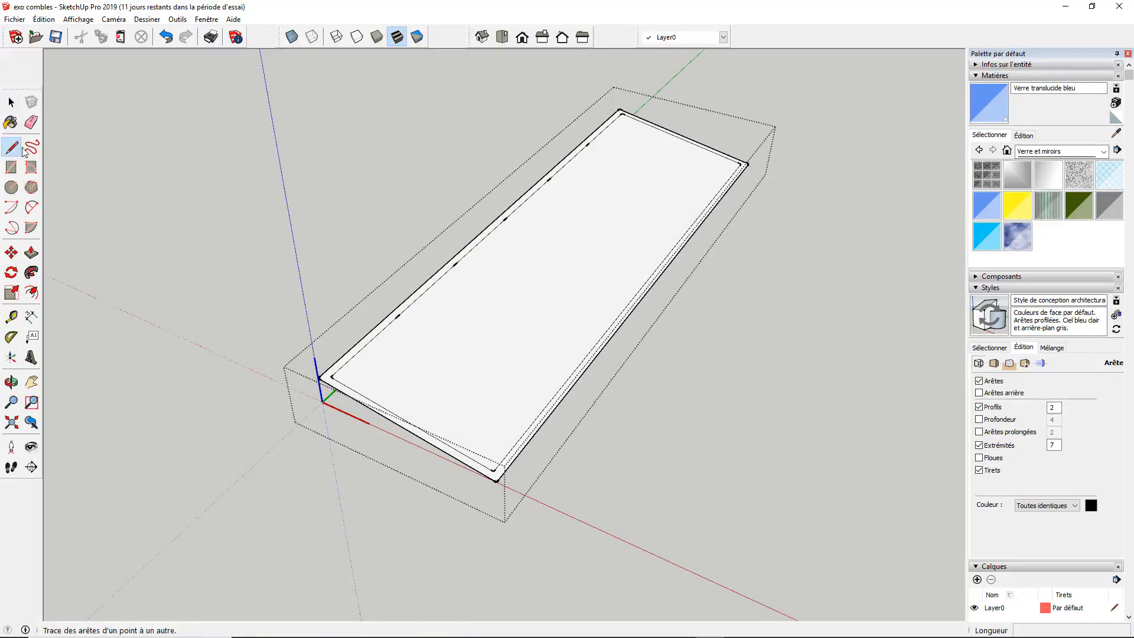
{"action": "left_click", "coordinate": [398, 315]}
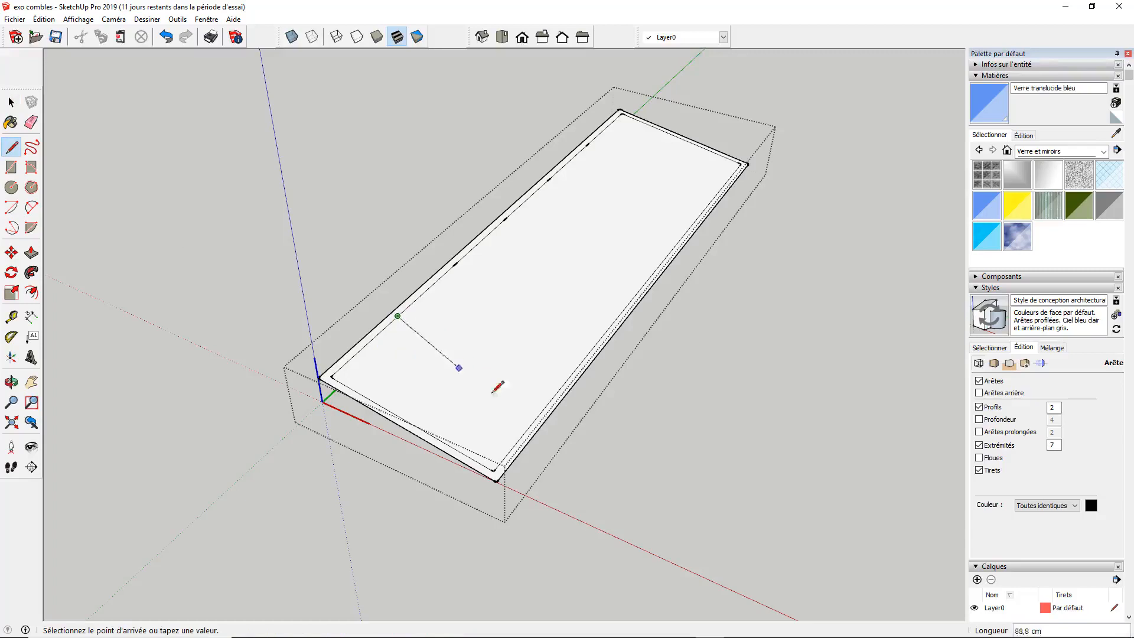
{"action": "left_click", "coordinate": [551, 400]}
Step: Delete the large inner face beyond the first bay, keeping only the first bay's face
{"action": "middle_click_drag", "start_coordinate": [493, 408], "coordinate": [366, 413]}
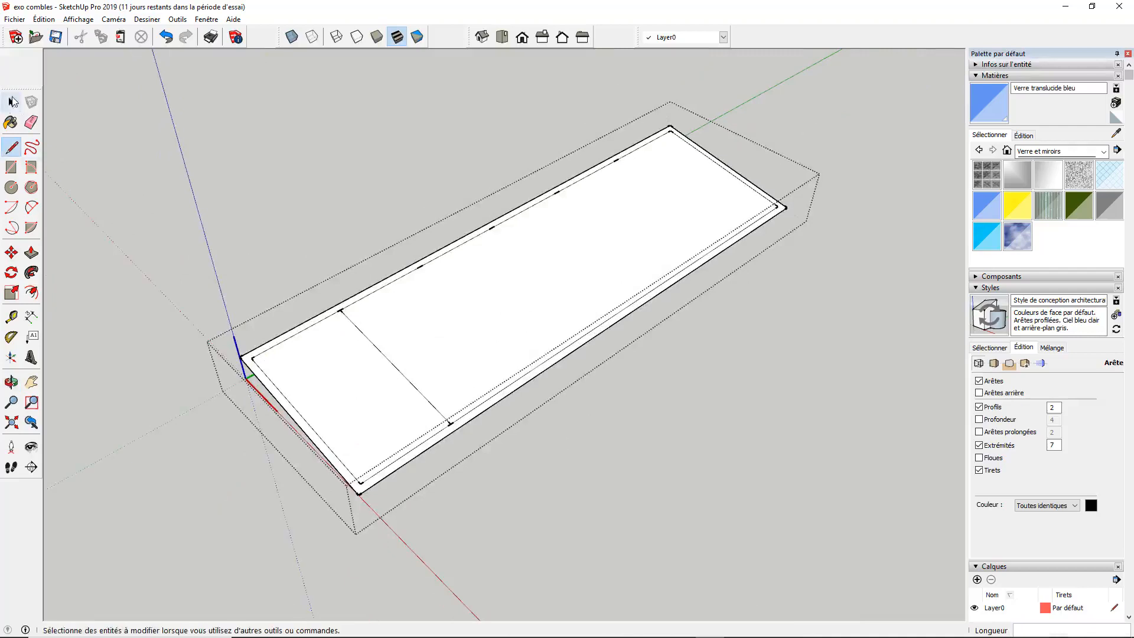
{"action": "left_click", "coordinate": [12, 101]}
{"action": "middle_click_drag", "start_coordinate": [412, 319], "coordinate": [445, 324]}
{"action": "left_click", "coordinate": [498, 304]}
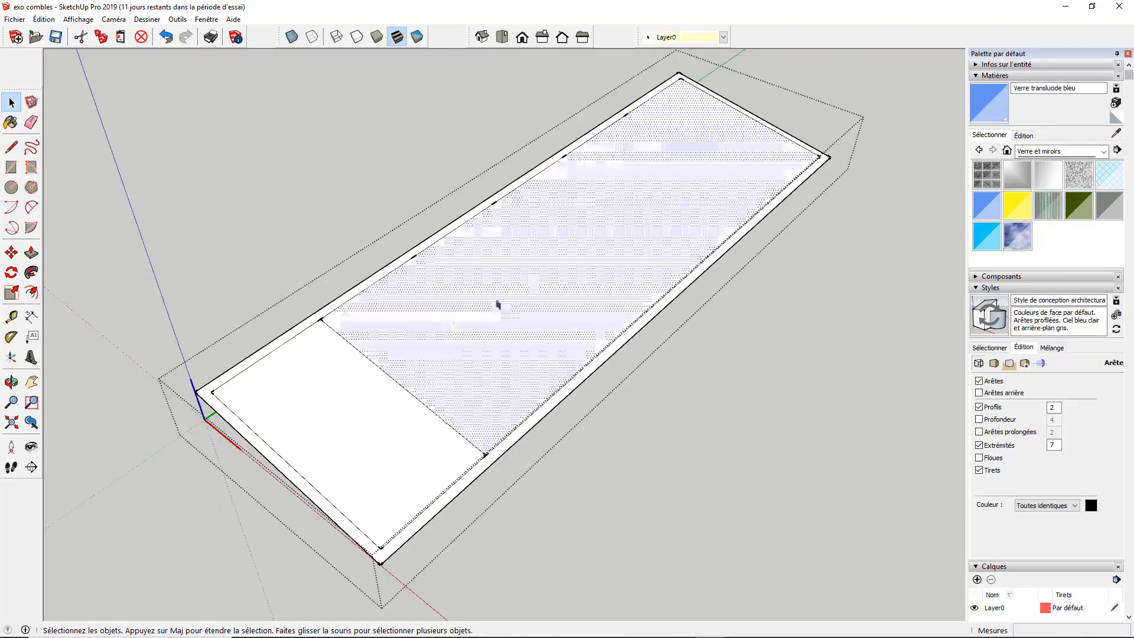
{"action": "key", "text": "Delete"}
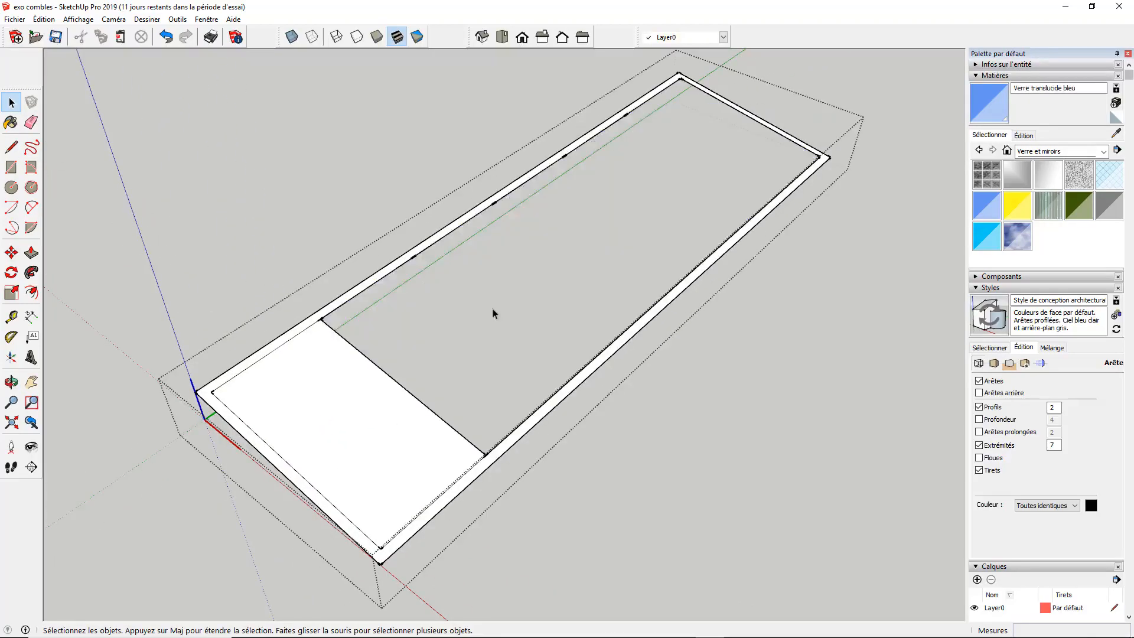
Step: Make the first bay's face and its edges a component named "fenetre toit verriere"
{"action": "double_click", "coordinate": [350, 369]}
{"action": "right_click", "coordinate": [348, 367]}
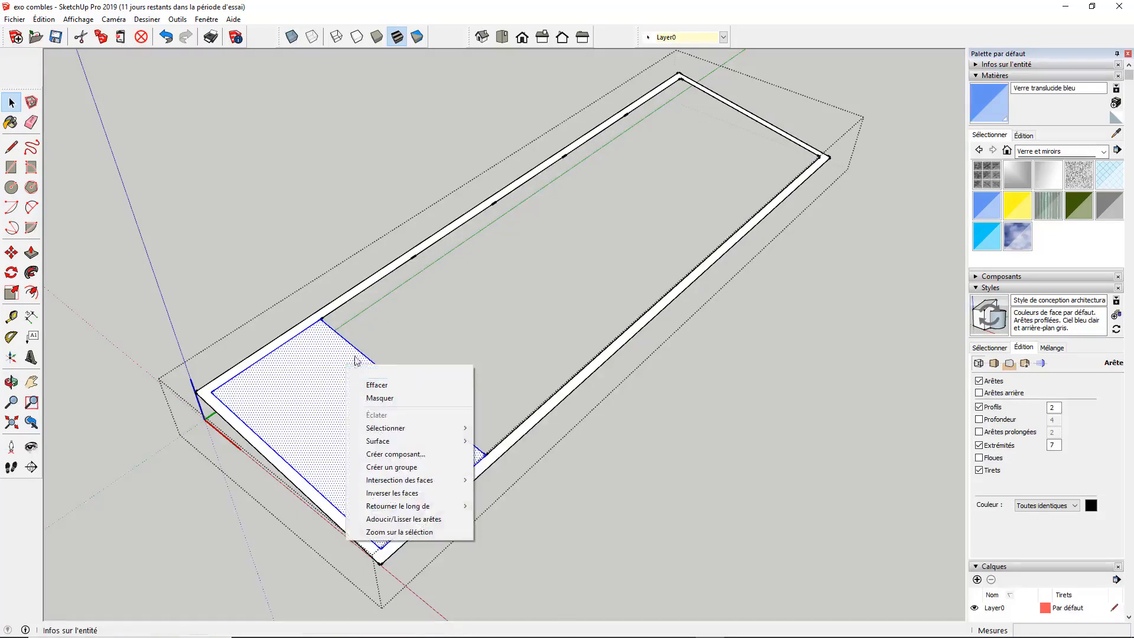
{"action": "left_click", "coordinate": [404, 455]}
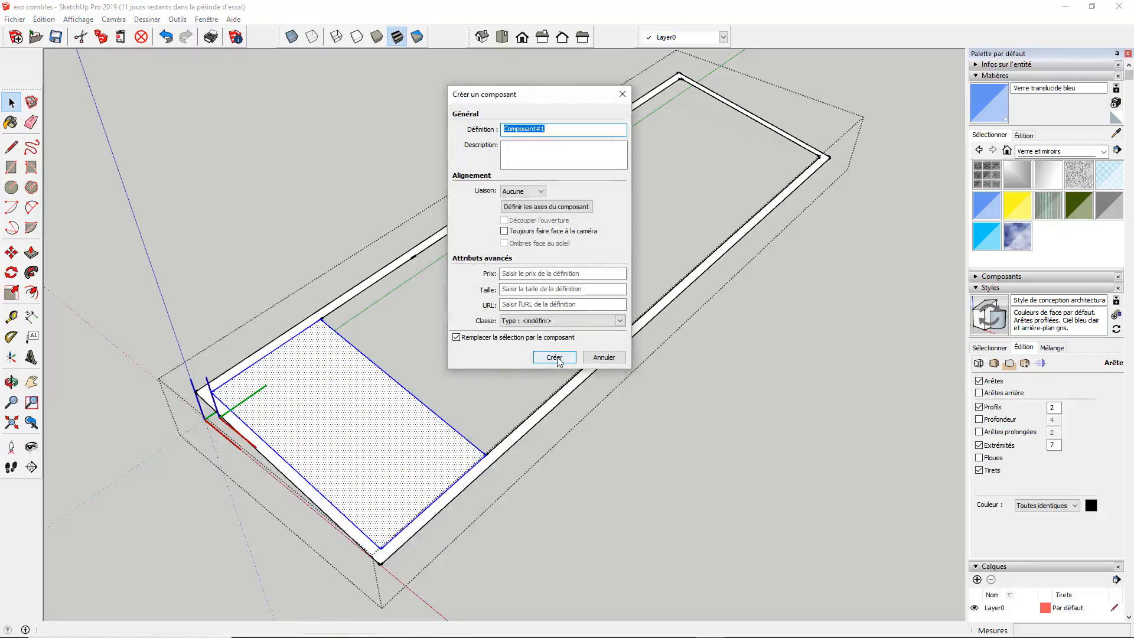
{"action": "type", "text": "fenetre toit verriere"}
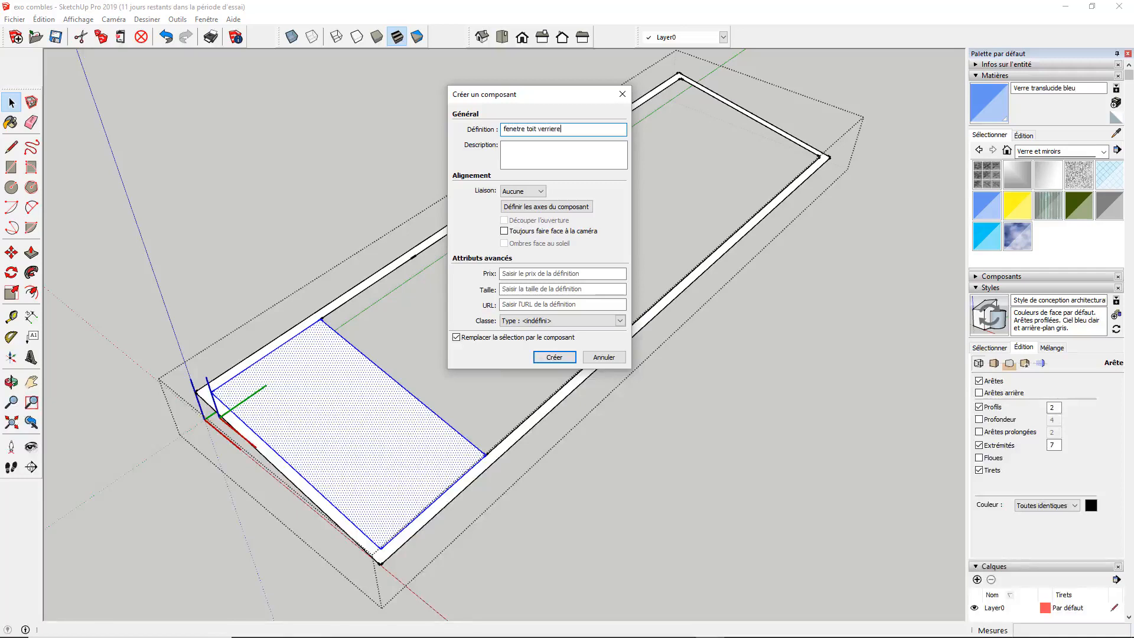
{"action": "key", "text": "Return"}
Step: Copy the bay component corner to corner along the frame and multiply the copy x5 to fill all the bays
{"action": "key", "text": "m"}
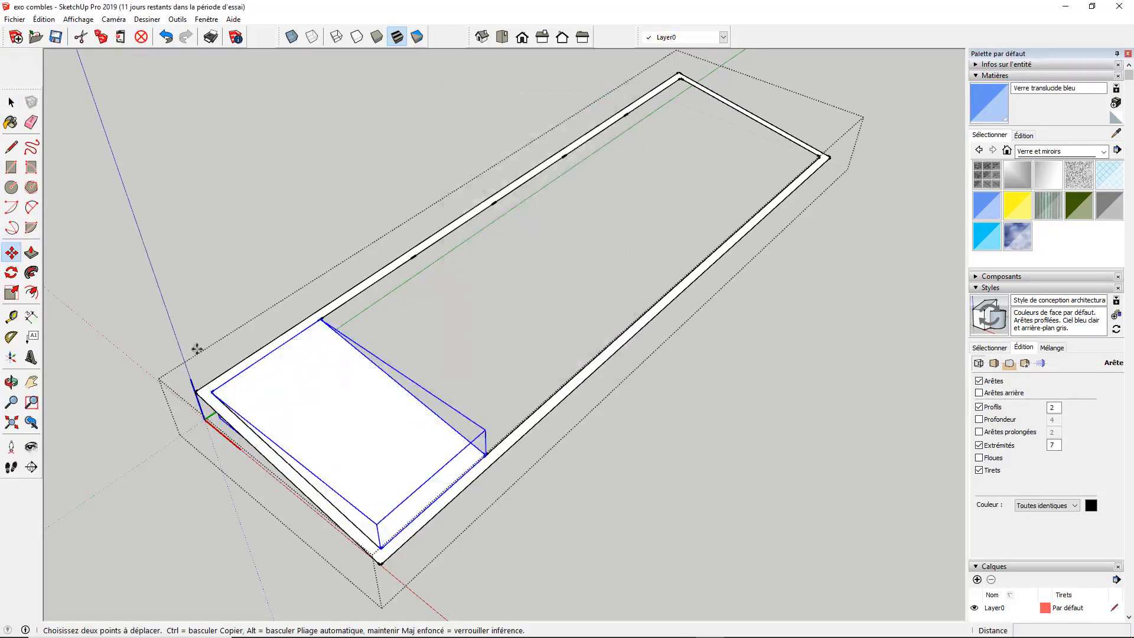
{"action": "left_click", "coordinate": [381, 547]}
{"action": "key", "text": "ctrl"}
{"action": "left_click", "coordinate": [381, 547]}
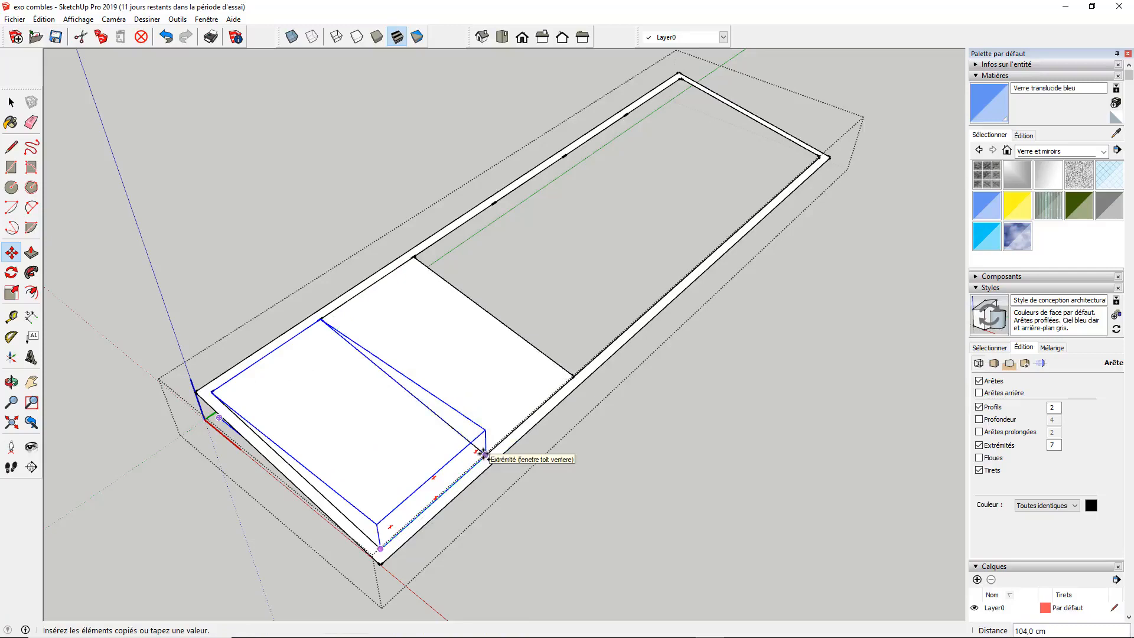
{"action": "left_click", "coordinate": [484, 454]}
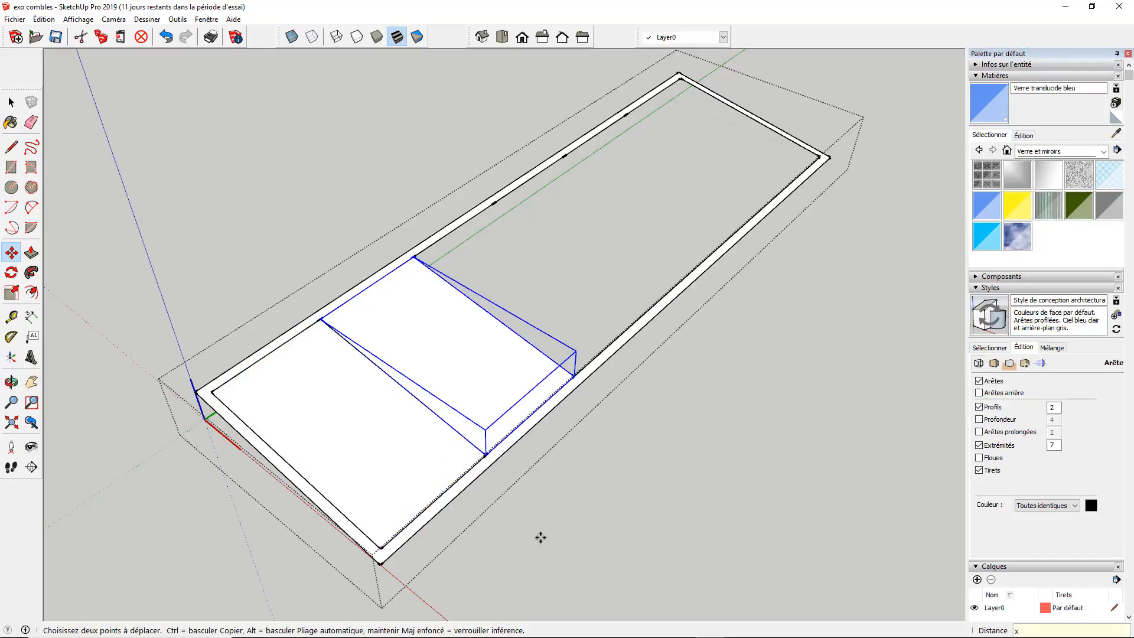
{"action": "key", "text": "Return"}
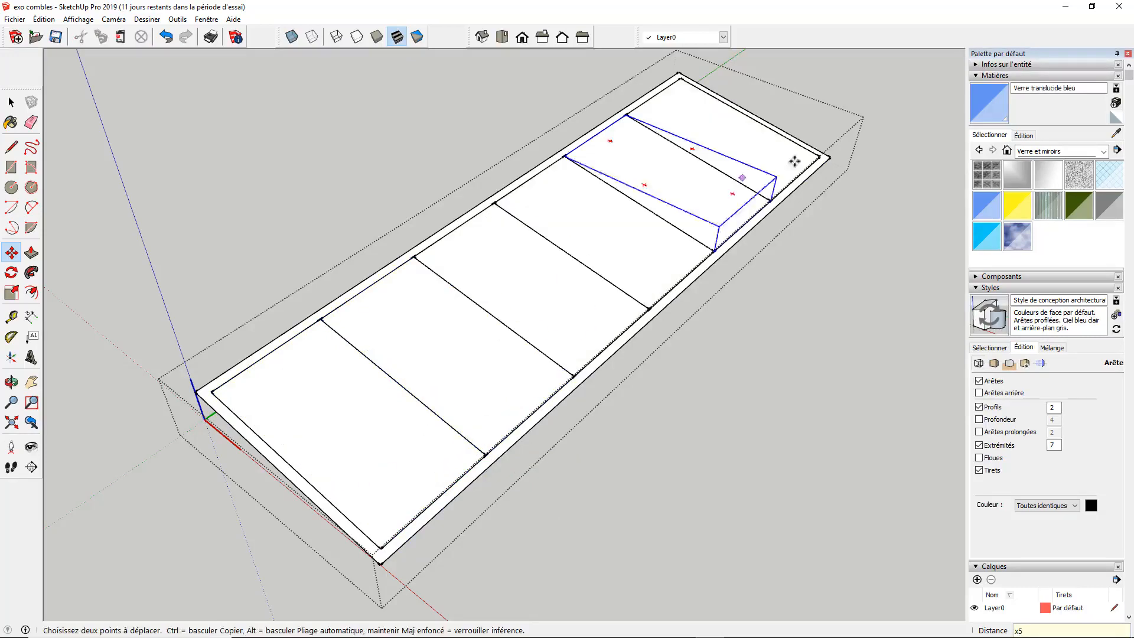
{"action": "key", "text": "space"}
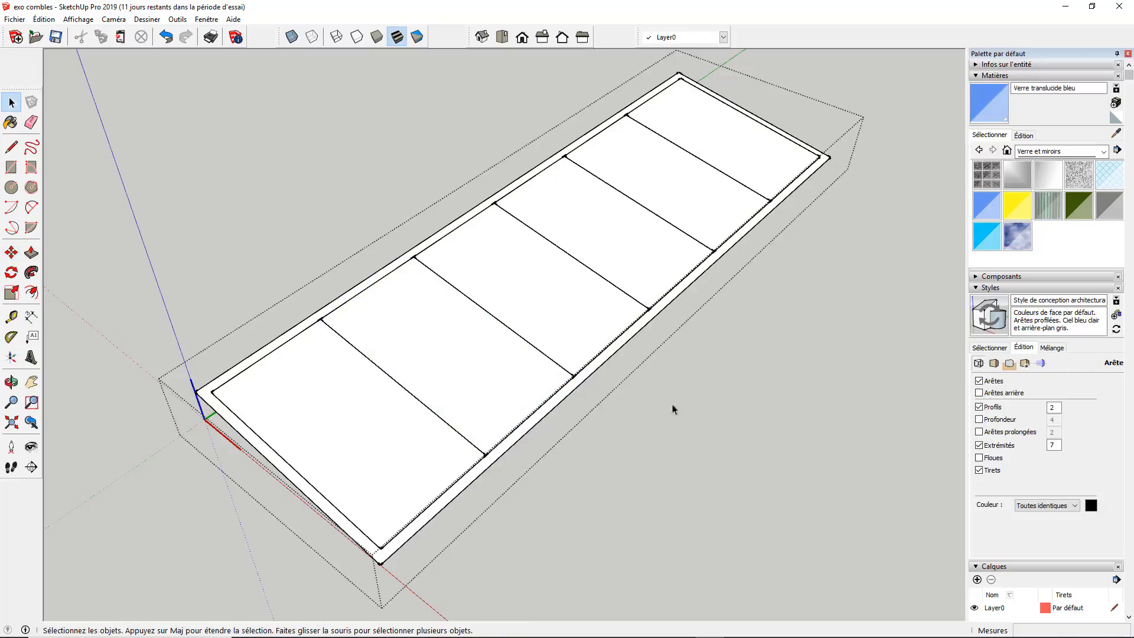
Step: Open the first bay's component for editing and activate the Offset tool
{"action": "middle_click_drag", "start_coordinate": [343, 449], "coordinate": [290, 416]}
{"action": "scroll", "coordinate": [334, 365], "scroll_direction": "up", "scroll_amount": 1}
{"action": "scroll", "coordinate": [335, 344], "scroll_direction": "down", "scroll_amount": 2}
{"action": "scroll", "coordinate": [290, 416], "scroll_direction": "up", "scroll_amount": 1}
{"action": "scroll", "coordinate": [307, 400], "scroll_direction": "down", "scroll_amount": 1}
{"action": "left_click", "coordinate": [306, 397]}
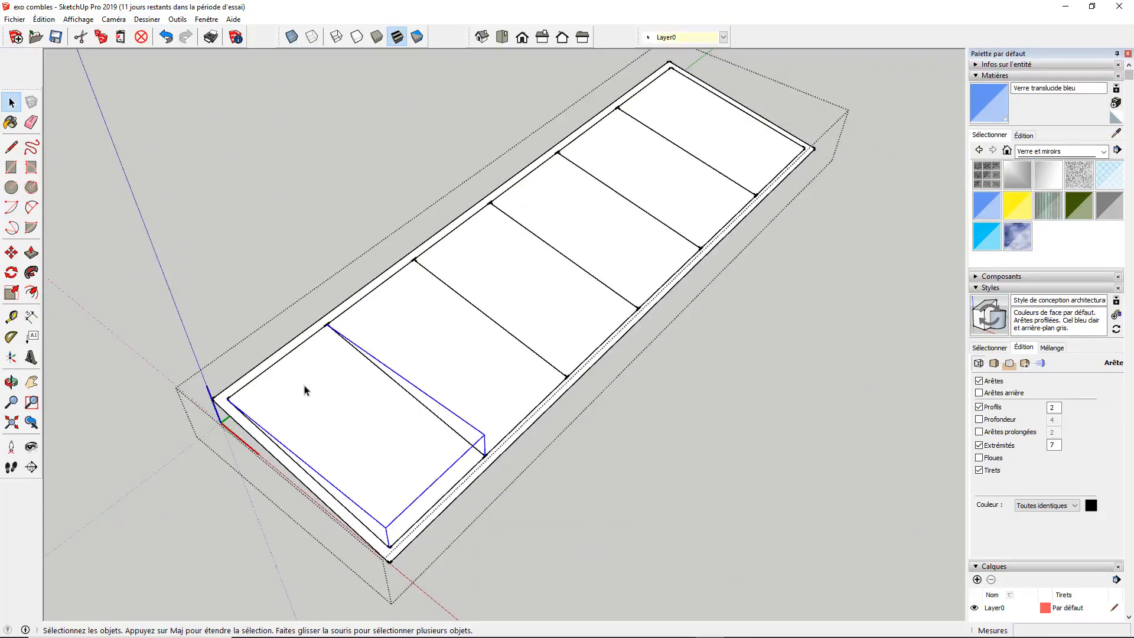
{"action": "double_click", "coordinate": [306, 392]}
{"action": "middle_click_drag", "start_coordinate": [356, 405], "coordinate": [402, 387]}
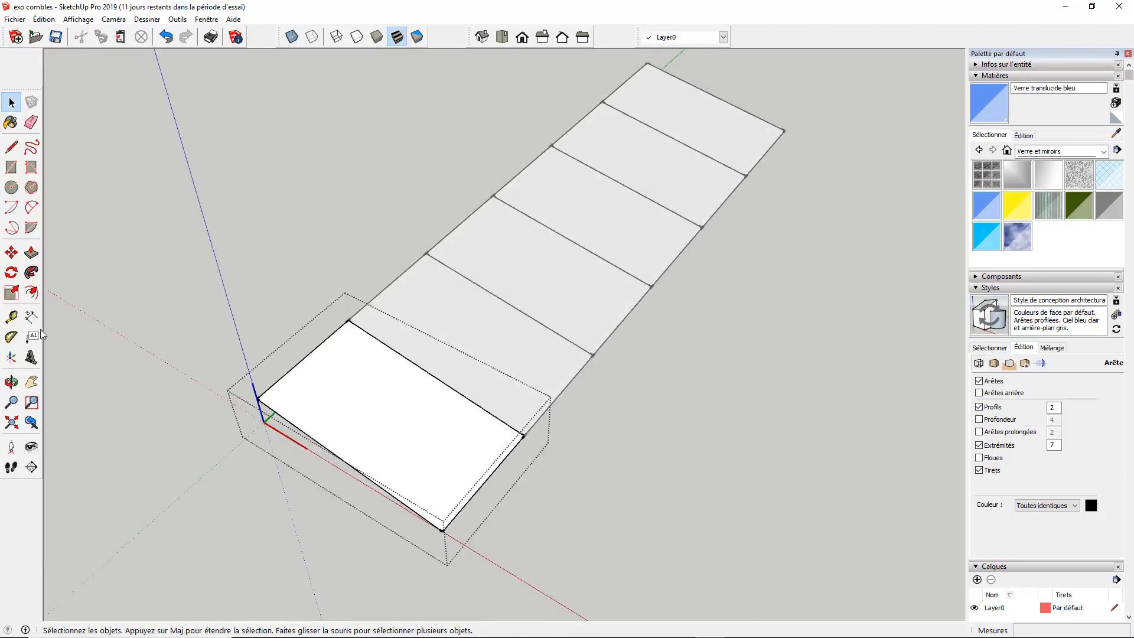
{"action": "left_click", "coordinate": [32, 292]}
{"action": "left_click", "coordinate": [295, 413]}
{"action": "left_click", "coordinate": [285, 432]}
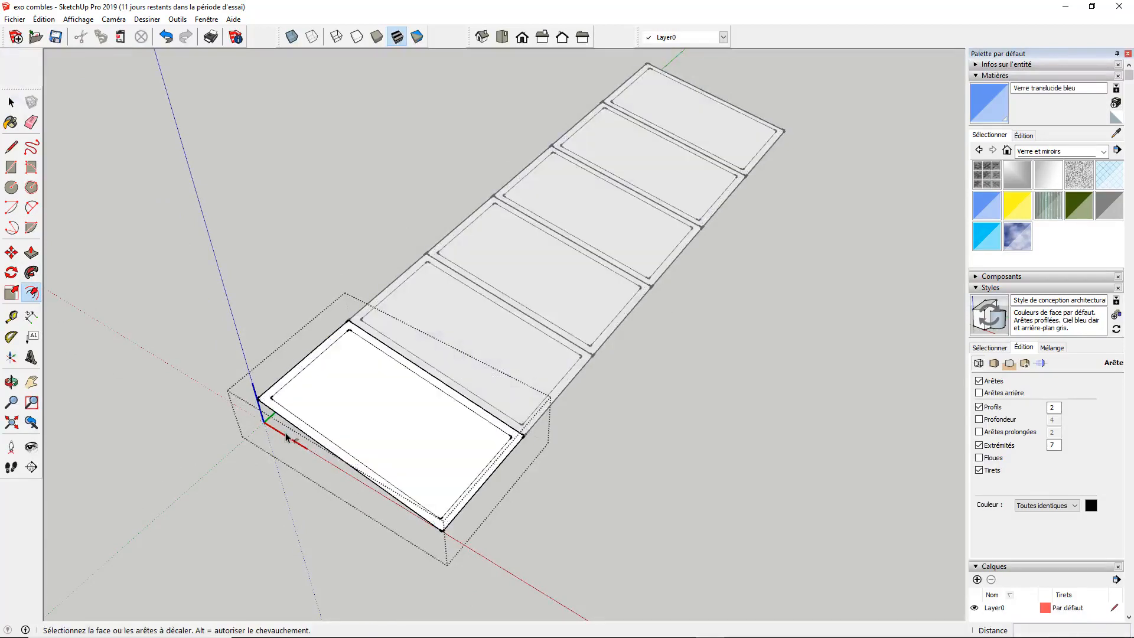
{"action": "key", "text": "ctrl+z"}
Step: Offset the outline of the bay's face 5 cm inward
{"action": "left_click", "coordinate": [321, 427]}
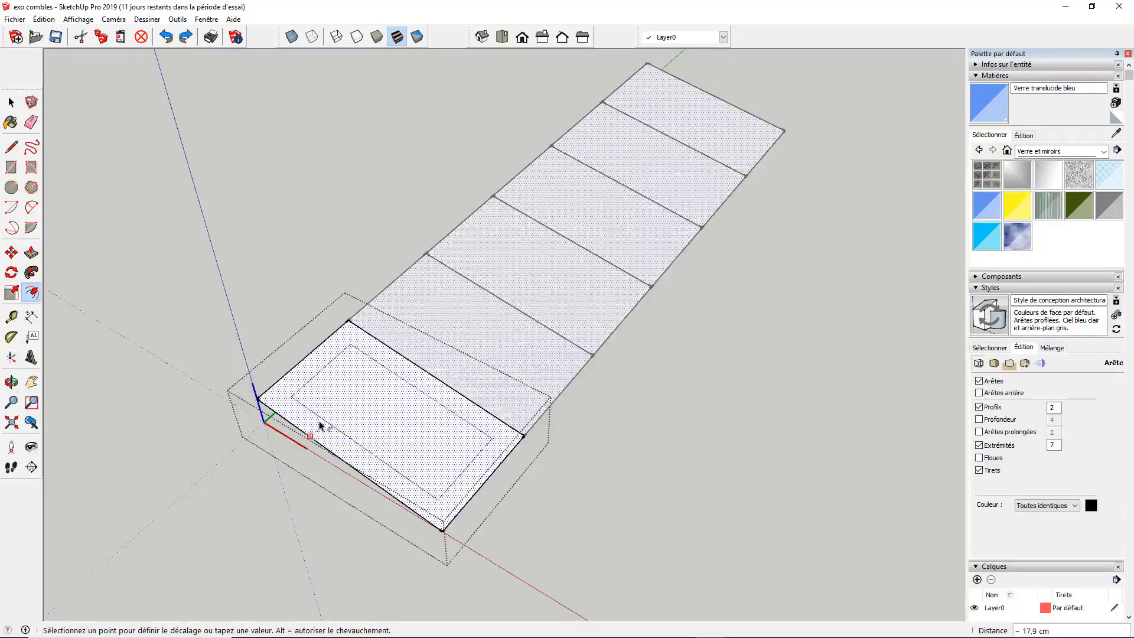
{"action": "left_click", "coordinate": [320, 424]}
{"action": "key", "text": "Return"}
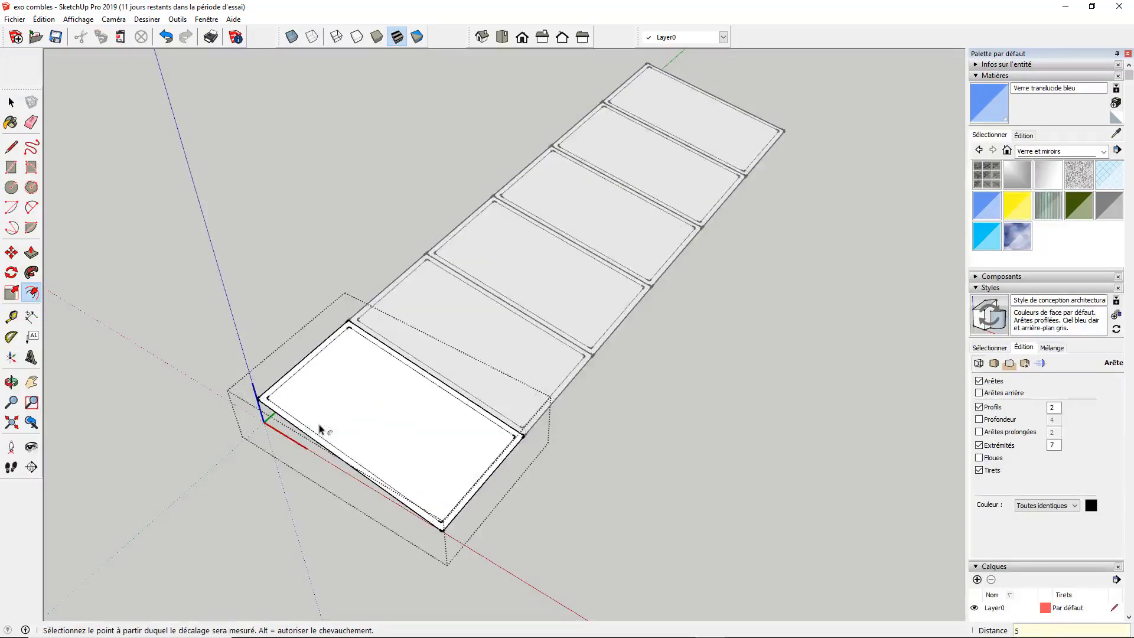
Step: Delete the inner face of the bay component and close both open components
{"action": "scroll", "coordinate": [311, 407], "scroll_direction": "up", "scroll_amount": 1}
{"action": "middle_click_drag", "start_coordinate": [325, 411], "coordinate": [431, 392]}
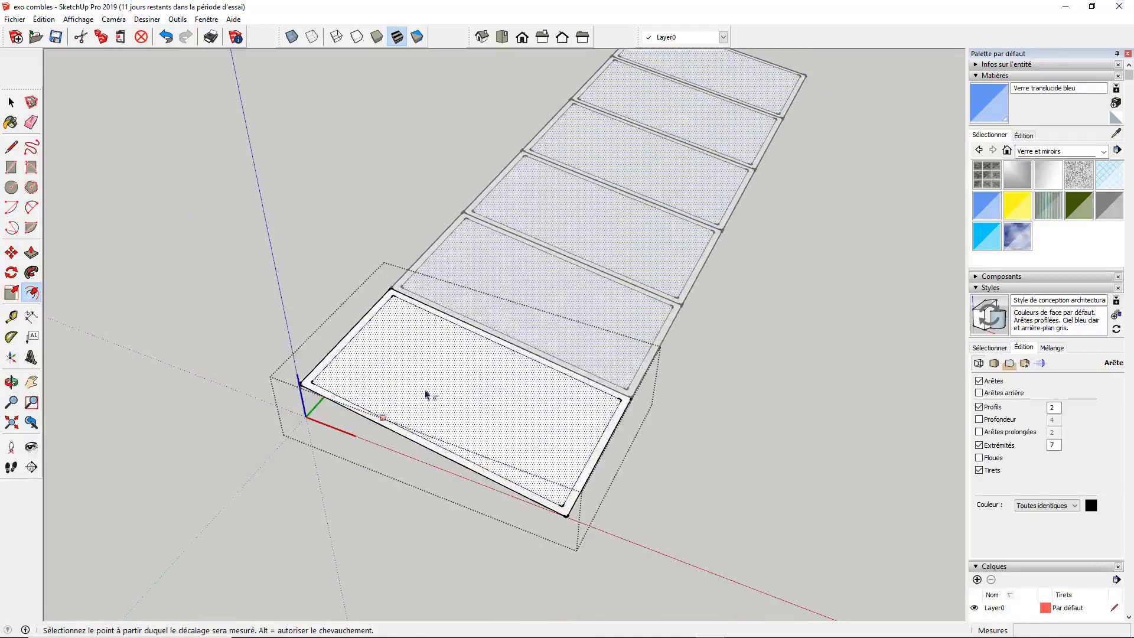
{"action": "left_click", "coordinate": [10, 102]}
{"action": "triple_click", "coordinate": [400, 407]}
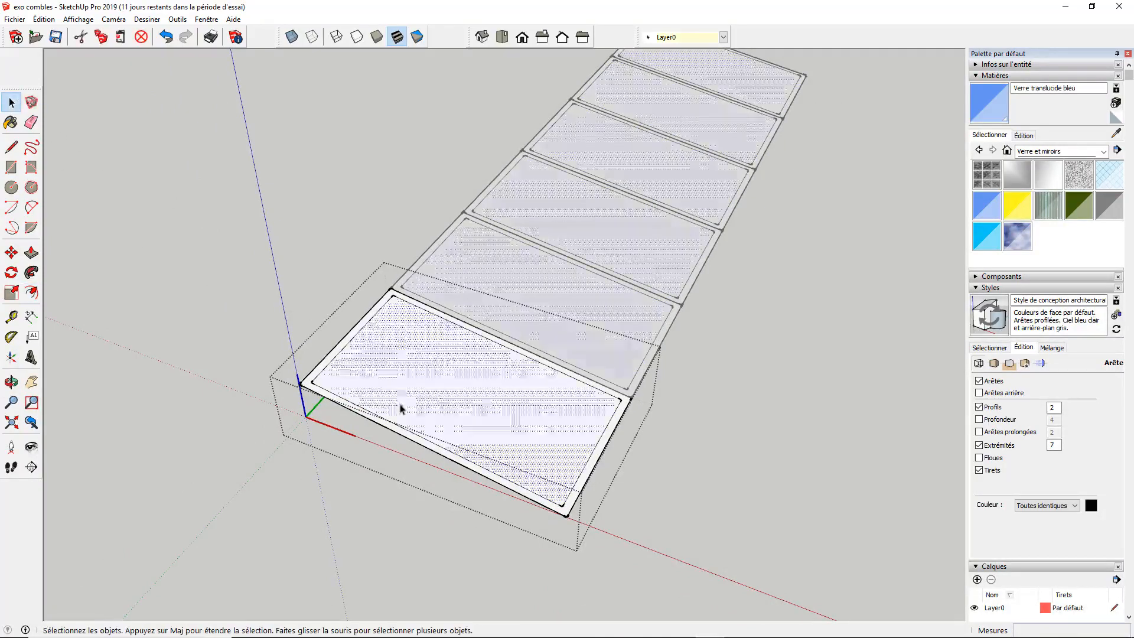
{"action": "key", "text": "Delete"}
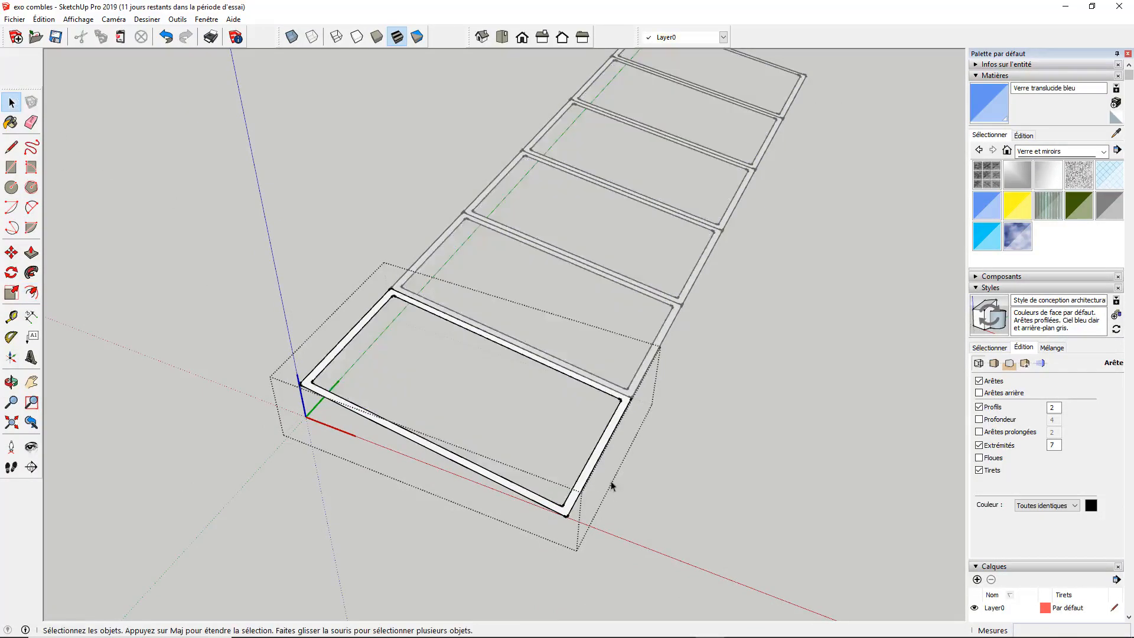
{"action": "left_click", "coordinate": [676, 492]}
{"action": "left_click", "coordinate": [677, 498]}
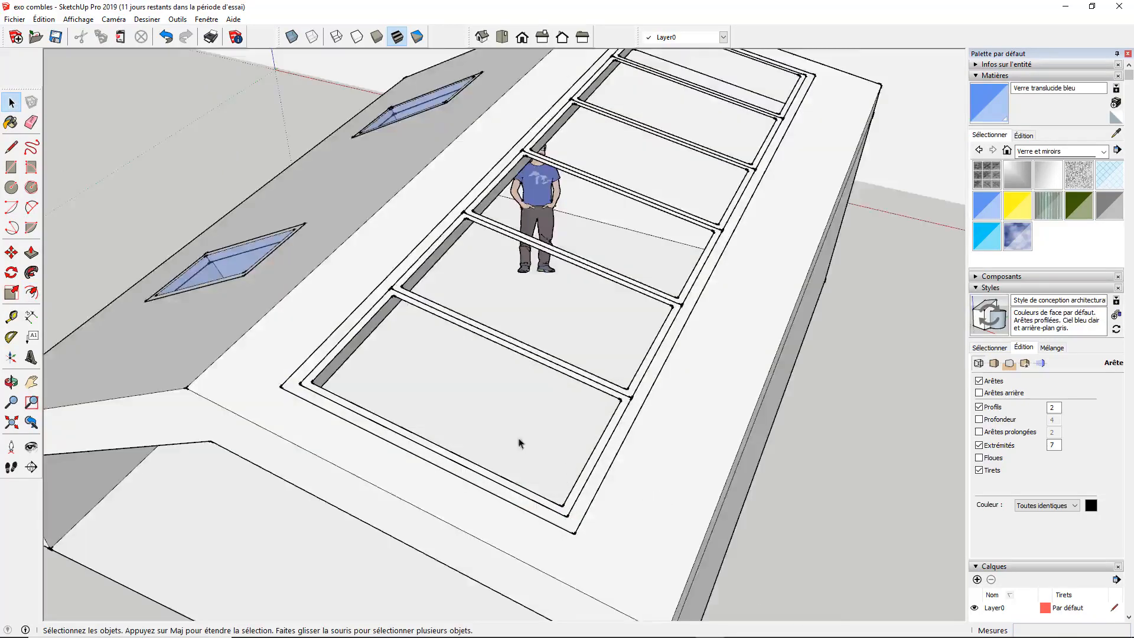
Step: Examine the glazed roof frame from outside the building and from inside the attic
{"action": "scroll", "coordinate": [495, 420], "scroll_direction": "down", "scroll_amount": 3}
{"action": "middle_click_drag", "start_coordinate": [451, 468], "coordinate": [434, 493]}
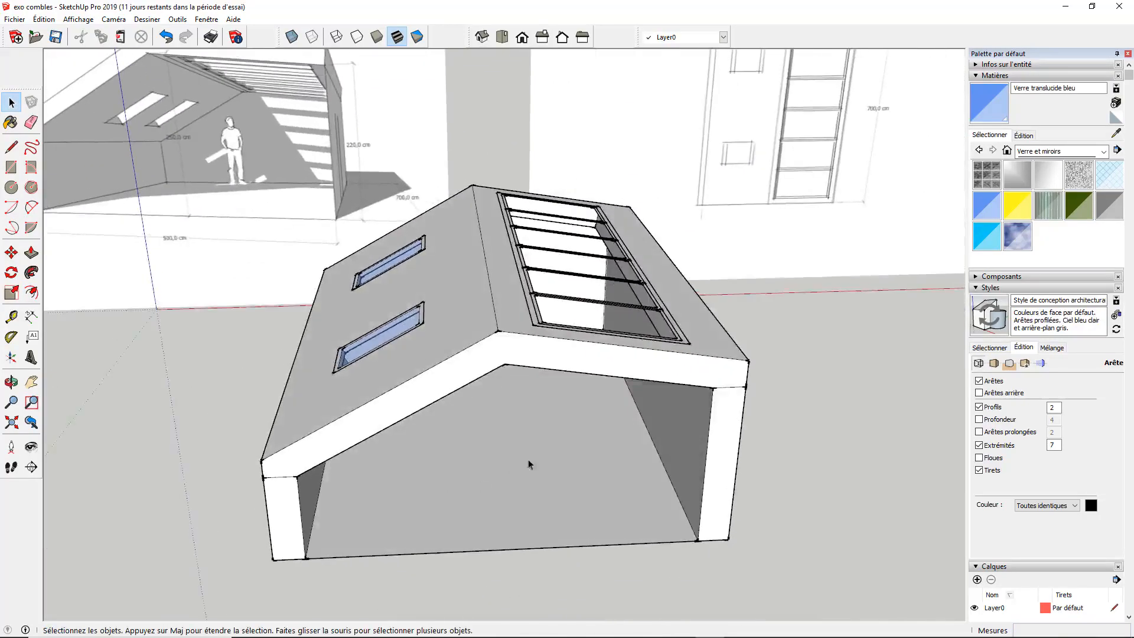
{"action": "middle_click_drag", "start_coordinate": [528, 459], "coordinate": [639, 206]}
{"action": "scroll", "coordinate": [641, 210], "scroll_direction": "up", "scroll_amount": 5}
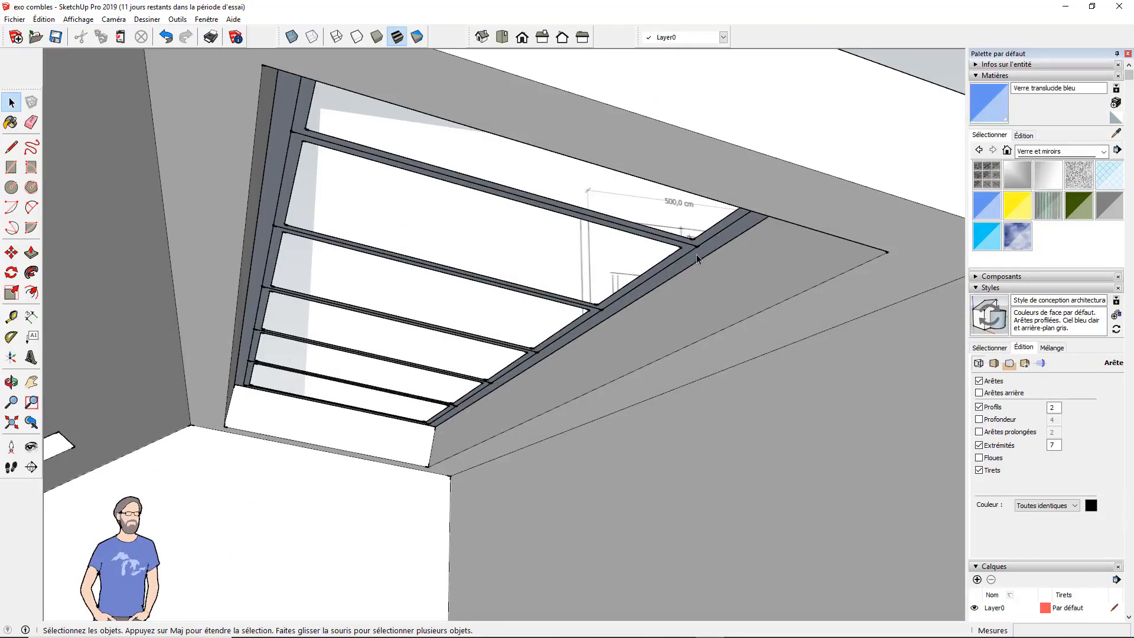
{"action": "middle_click_drag", "start_coordinate": [726, 236], "coordinate": [349, 488]}
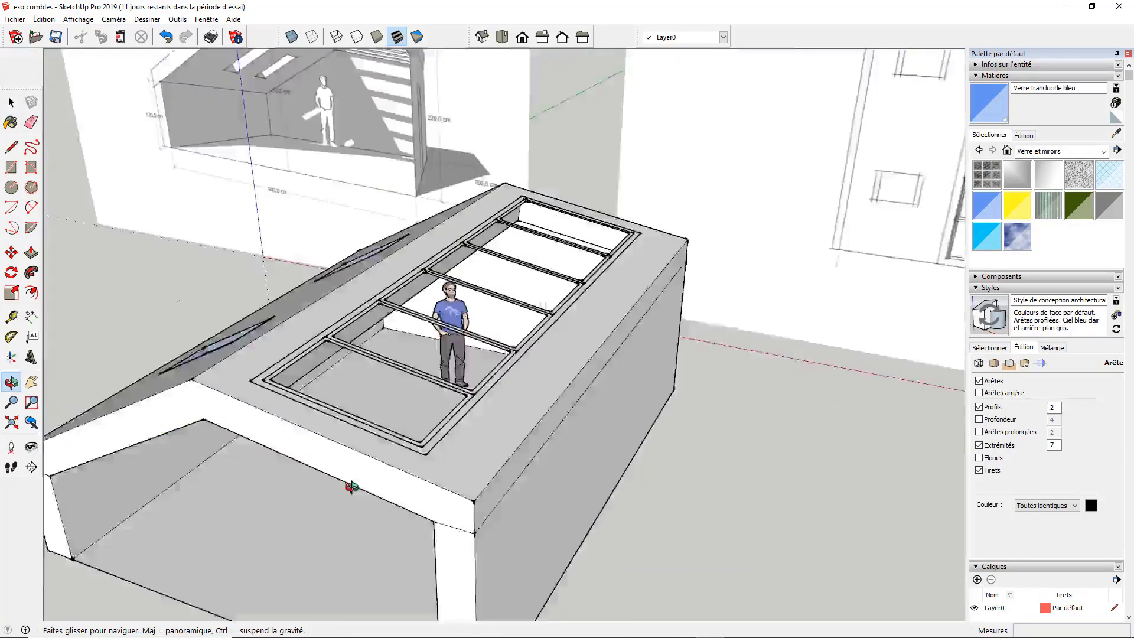
{"action": "scroll", "coordinate": [316, 481], "scroll_direction": "up", "scroll_amount": 3}
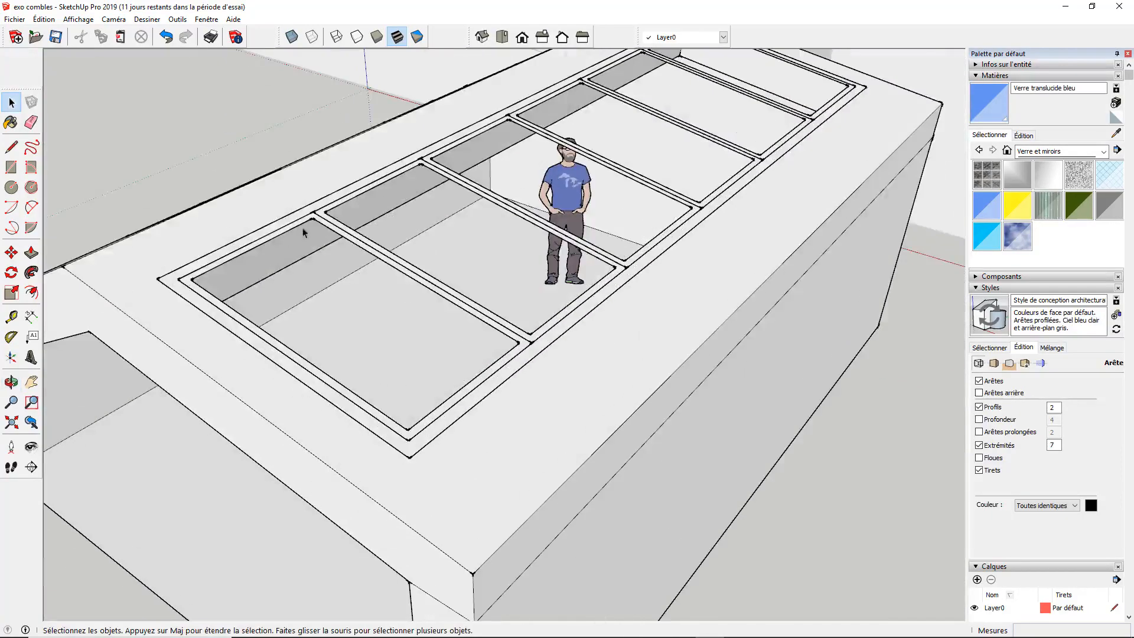
Step: Open the glazed roof component and extrude the upper face of its outer border 5 cm upward with Push/Pull
{"action": "scroll", "coordinate": [403, 447], "scroll_direction": "down", "scroll_amount": 3}
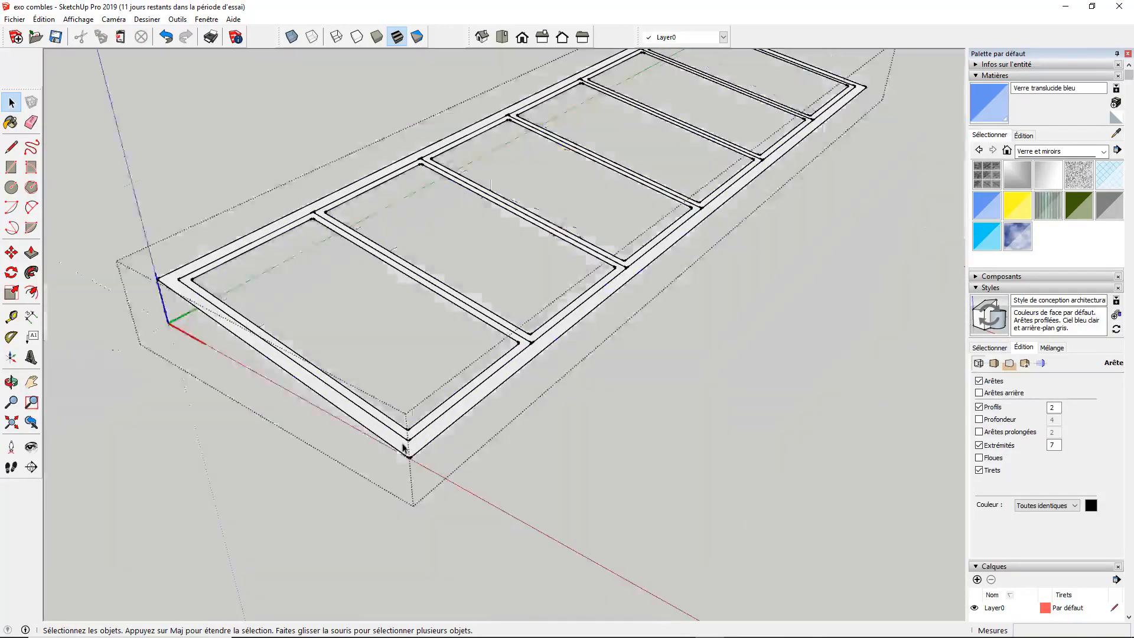
{"action": "middle_click_drag", "start_coordinate": [367, 472], "coordinate": [626, 235]}
{"action": "scroll", "coordinate": [544, 205], "scroll_direction": "up", "scroll_amount": 3}
{"action": "middle_click_drag", "start_coordinate": [600, 271], "coordinate": [547, 352]}
{"action": "scroll", "coordinate": [610, 405], "scroll_direction": "down", "scroll_amount": 2}
{"action": "scroll", "coordinate": [655, 407], "scroll_direction": "up", "scroll_amount": 5}
{"action": "scroll", "coordinate": [654, 407], "scroll_direction": "up", "scroll_amount": 1}
{"action": "key", "text": "p"}
{"action": "left_click", "coordinate": [641, 467]}
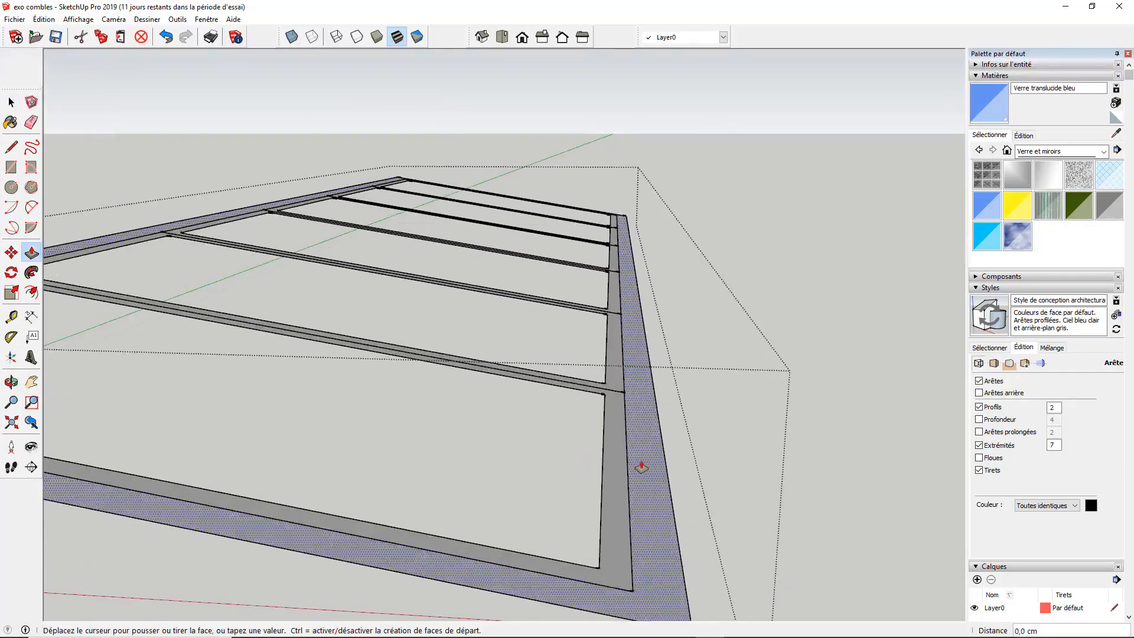
{"action": "left_click", "coordinate": [652, 451]}
{"action": "key", "text": "Return"}
Step: Extrude the underside of the outer border about 5 cm downward and delete the stray geometry on the frame
{"action": "middle_click_drag", "start_coordinate": [580, 498], "coordinate": [608, 429]}
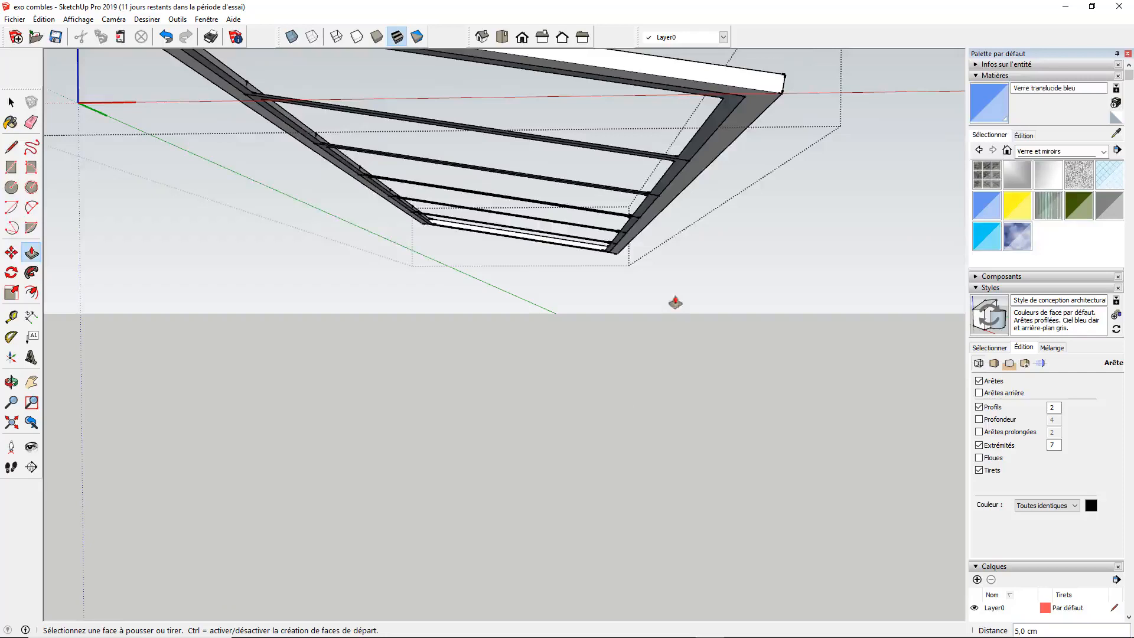
{"action": "left_click", "coordinate": [747, 135]}
{"action": "left_click", "coordinate": [746, 137]}
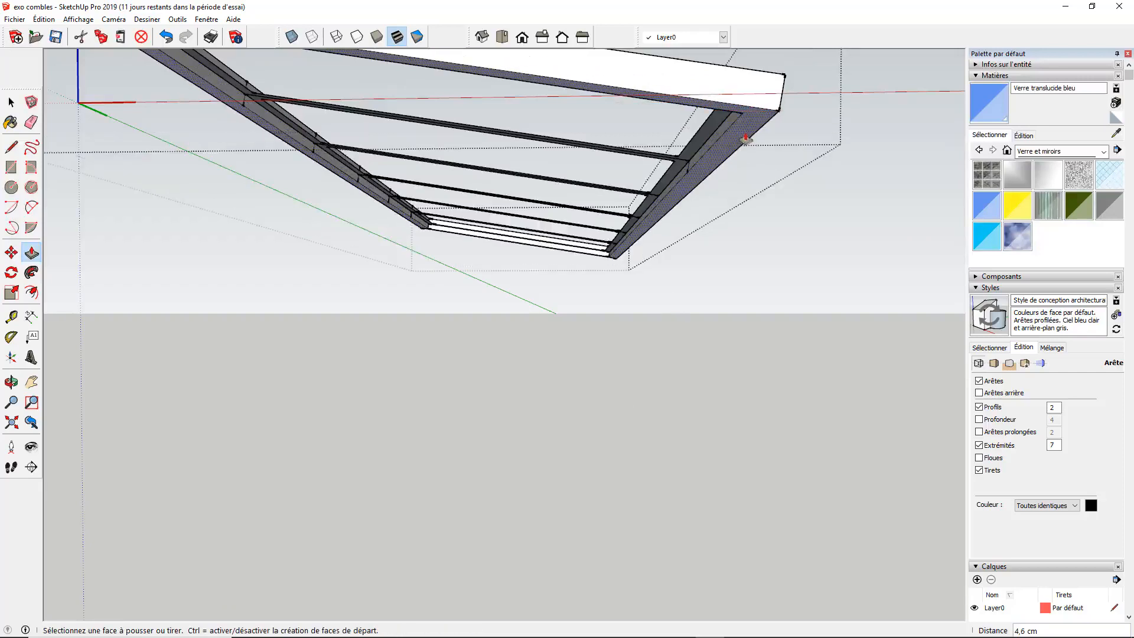
{"action": "middle_click_drag", "start_coordinate": [366, 164], "coordinate": [414, 213]}
{"action": "key", "text": "space"}
{"action": "left_click", "coordinate": [234, 369]}
{"action": "key", "text": "Delete"}
Step: Extrude the upper face of the first bay component's frame 3 cm upward with Push/Pull
{"action": "middle_click_drag", "start_coordinate": [230, 372], "coordinate": [79, 328]}
{"action": "left_click", "coordinate": [26, 254]}
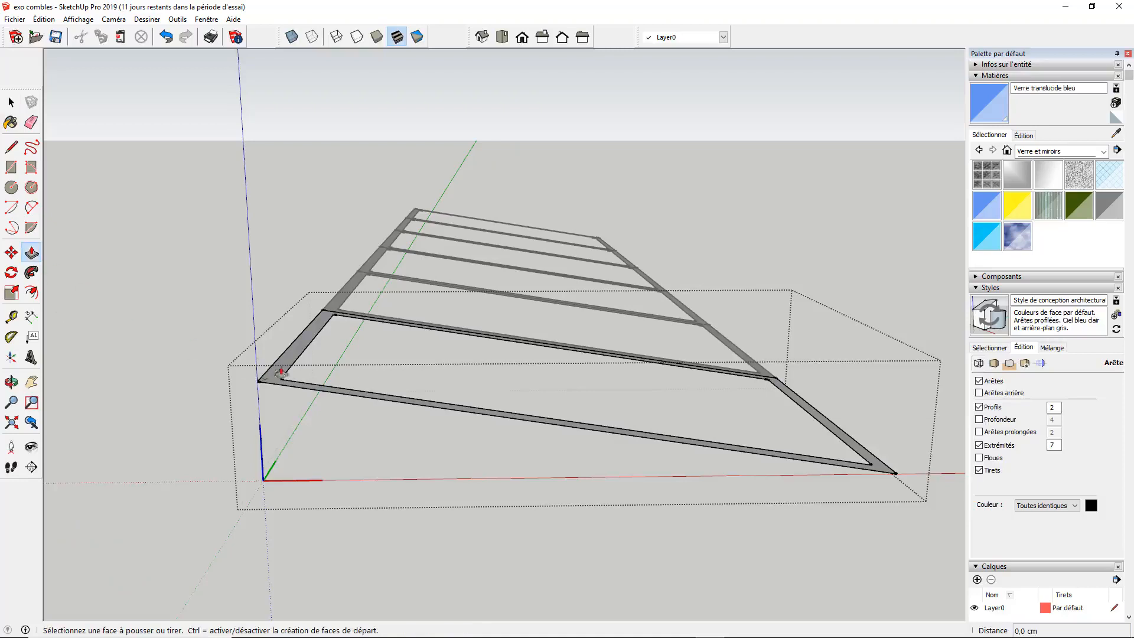
{"action": "double_click", "coordinate": [284, 362]}
{"action": "type", "text": "3"}
{"action": "key", "text": "Return"}
Step: Extrude the underside of the bay component's frame 3 cm downward and close the bay component
{"action": "middle_click_drag", "start_coordinate": [293, 349], "coordinate": [307, 233]}
{"action": "left_click", "coordinate": [308, 233]}
{"action": "left_click", "coordinate": [311, 243]}
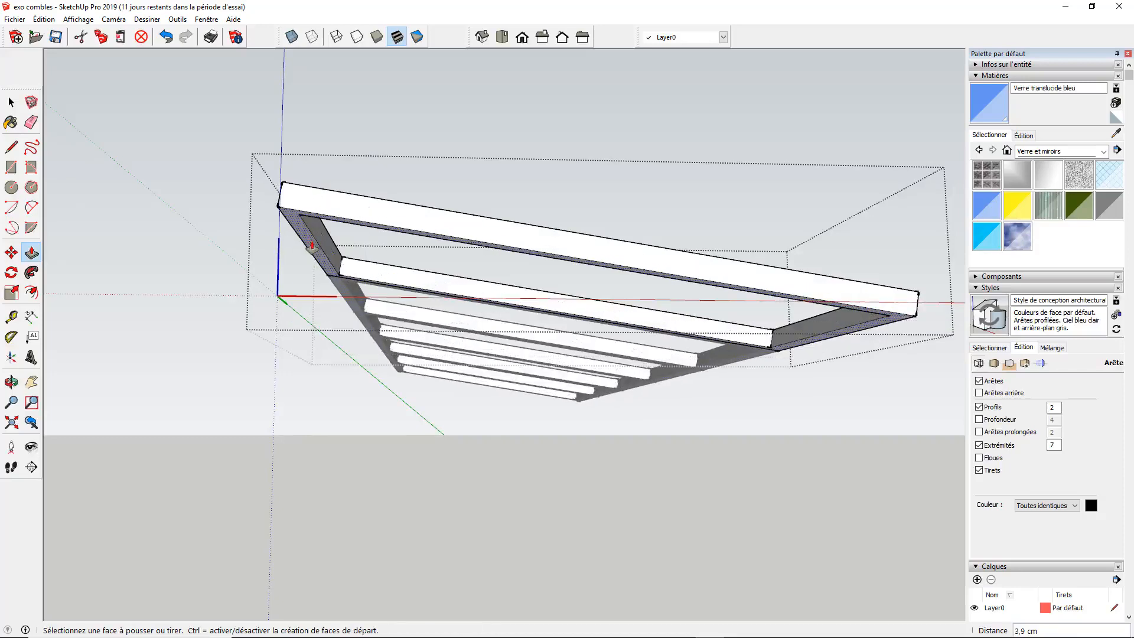
{"action": "type", "text": "3"}
{"action": "key", "text": "Return"}
{"action": "key", "text": "space"}
{"action": "left_click", "coordinate": [395, 480]}
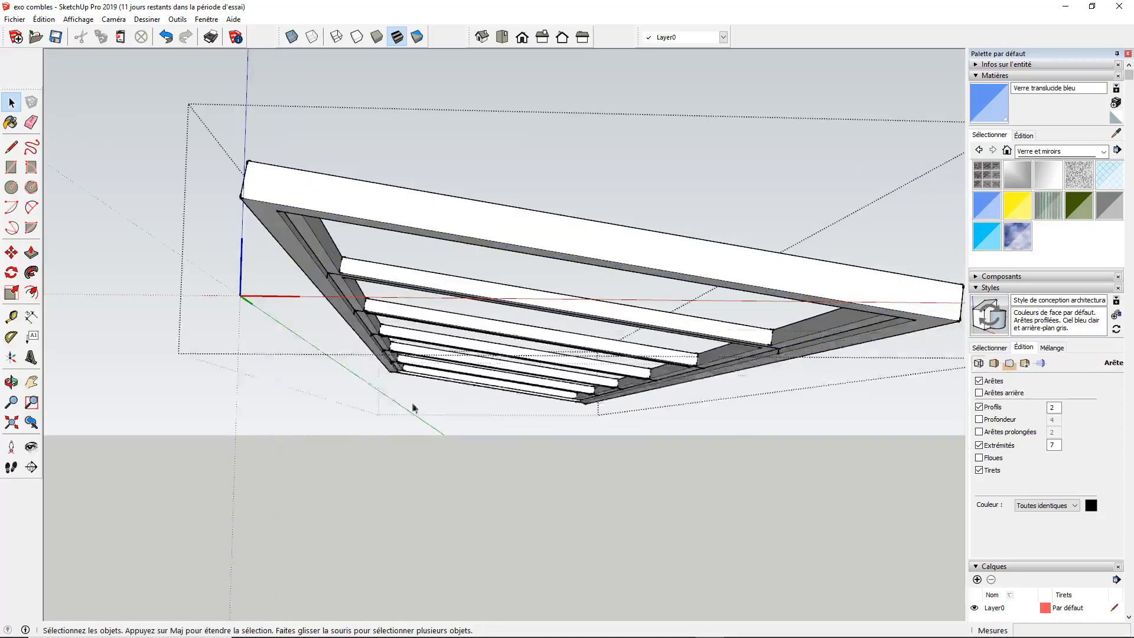
Step: Open the first bay component and draw an edge along the frame's inner side to create the glass pane's face
{"action": "middle_click_drag", "start_coordinate": [414, 408], "coordinate": [234, 420]}
{"action": "double_click", "coordinate": [264, 297]}
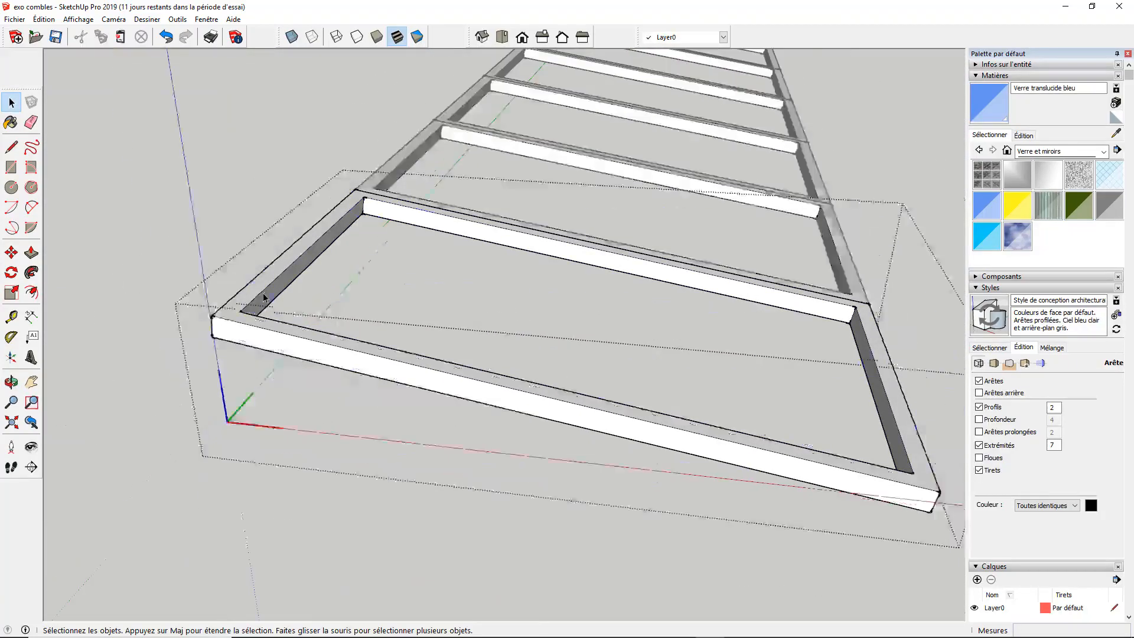
{"action": "left_click", "coordinate": [11, 148]}
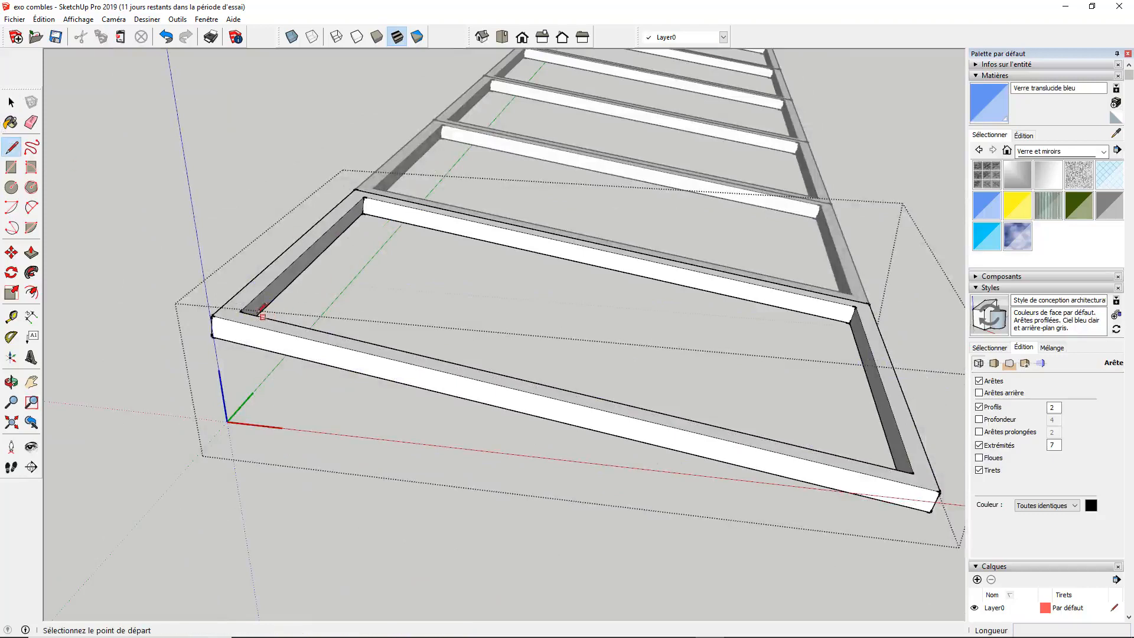
{"action": "left_click", "coordinate": [241, 311]}
{"action": "left_click", "coordinate": [364, 198]}
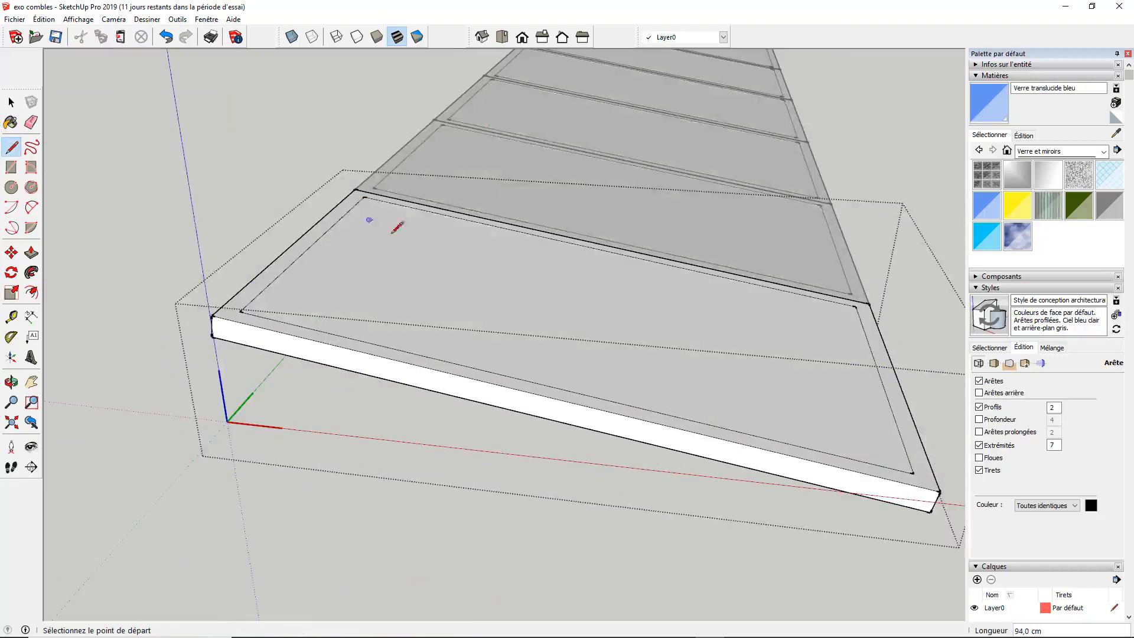
Step: Paint the bay's pane with the Verre translucide bleu material and close the component
{"action": "left_click", "coordinate": [990, 207]}
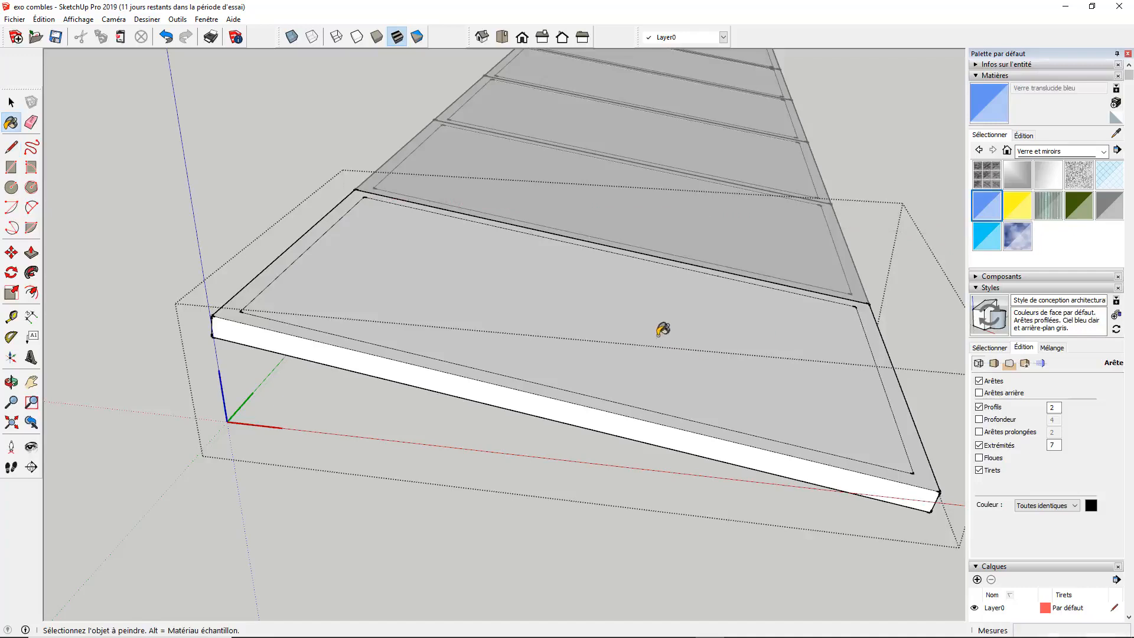
{"action": "left_click", "coordinate": [654, 343]}
{"action": "left_click", "coordinate": [11, 103]}
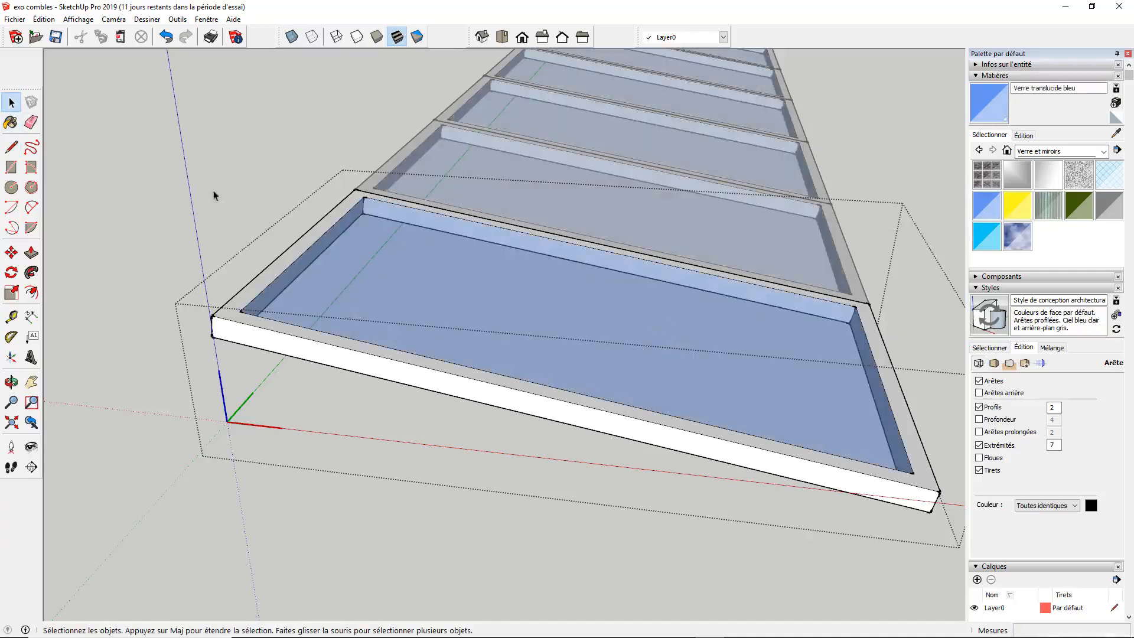
{"action": "scroll", "coordinate": [359, 362], "scroll_direction": "up", "scroll_amount": 2}
{"action": "middle_click_drag", "start_coordinate": [155, 427], "coordinate": [351, 263]}
{"action": "scroll", "coordinate": [473, 436], "scroll_direction": "down", "scroll_amount": 6}
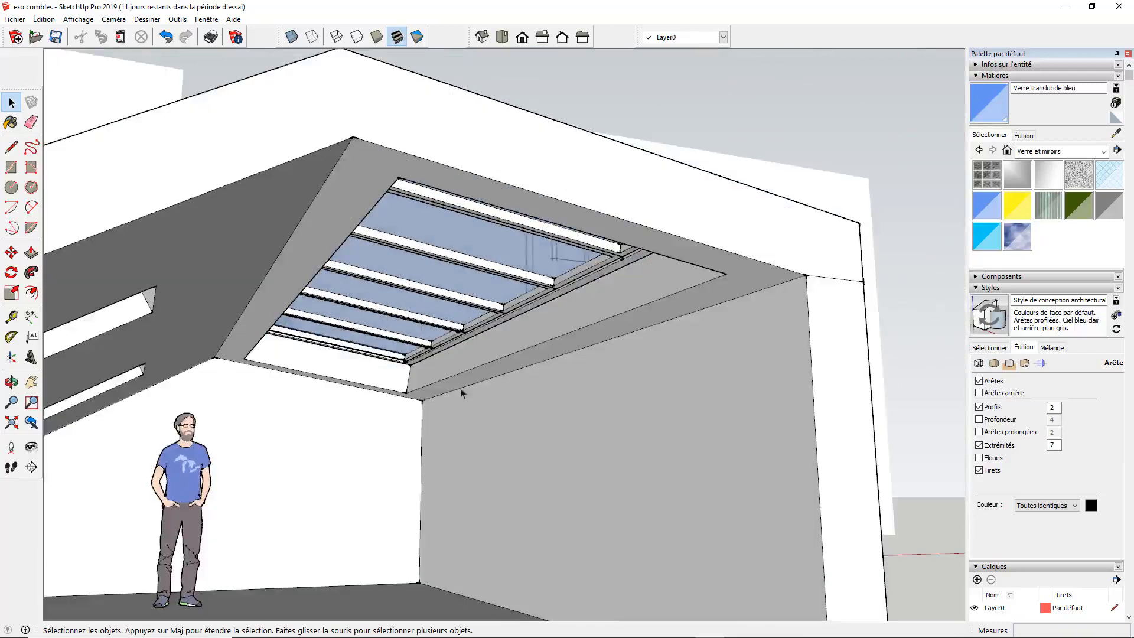
Step: Try to move the glazed roof component 15 cm within the roof opening
{"action": "middle_click_drag", "start_coordinate": [361, 336], "coordinate": [423, 354]}
{"action": "scroll", "coordinate": [354, 399], "scroll_direction": "up", "scroll_amount": 5}
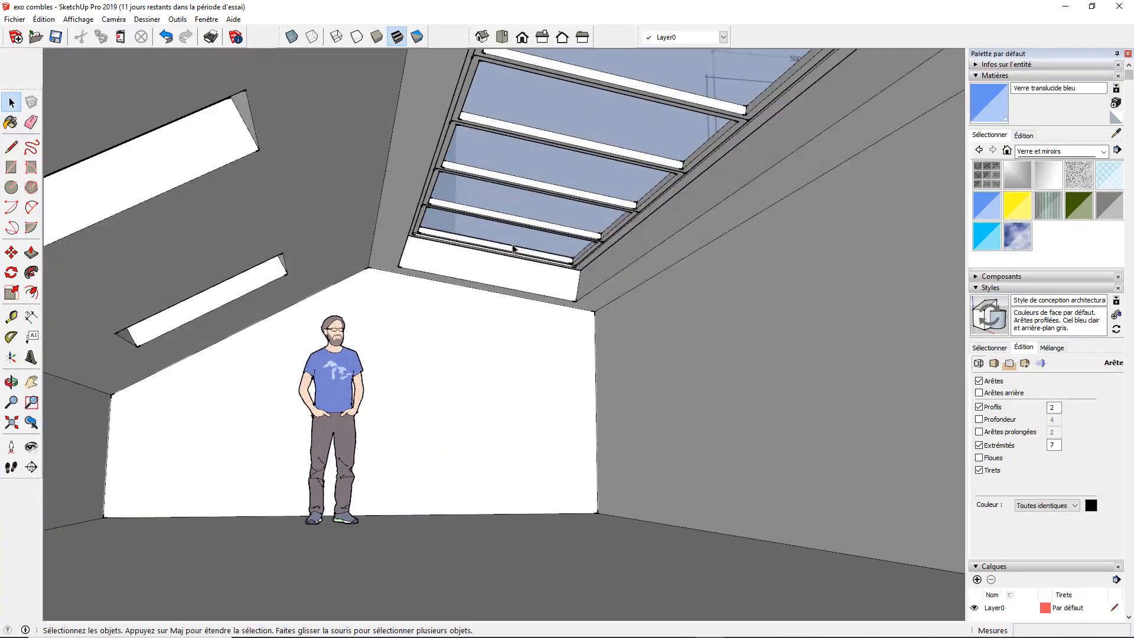
{"action": "scroll", "coordinate": [469, 277], "scroll_direction": "down", "scroll_amount": 2}
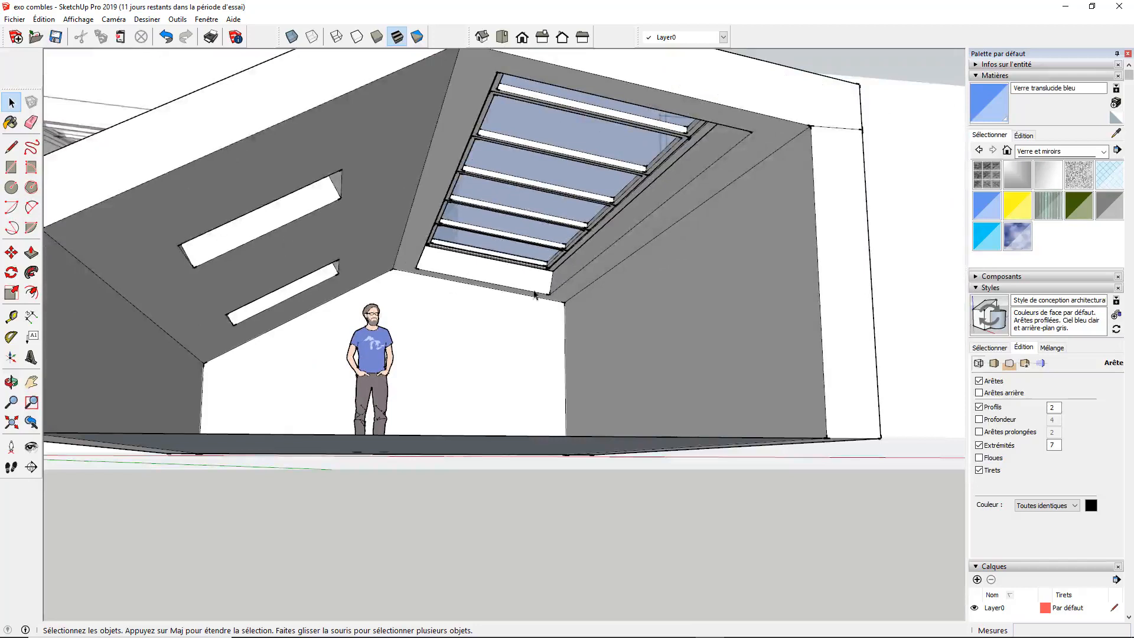
{"action": "mouse_move", "coordinate": [353, 264]}
{"action": "middle_mouse_down"}
{"action": "mouse_move", "coordinate": [454, 376]}
{"action": "mouse_move", "coordinate": [219, 221]}
{"action": "middle_mouse_up"}
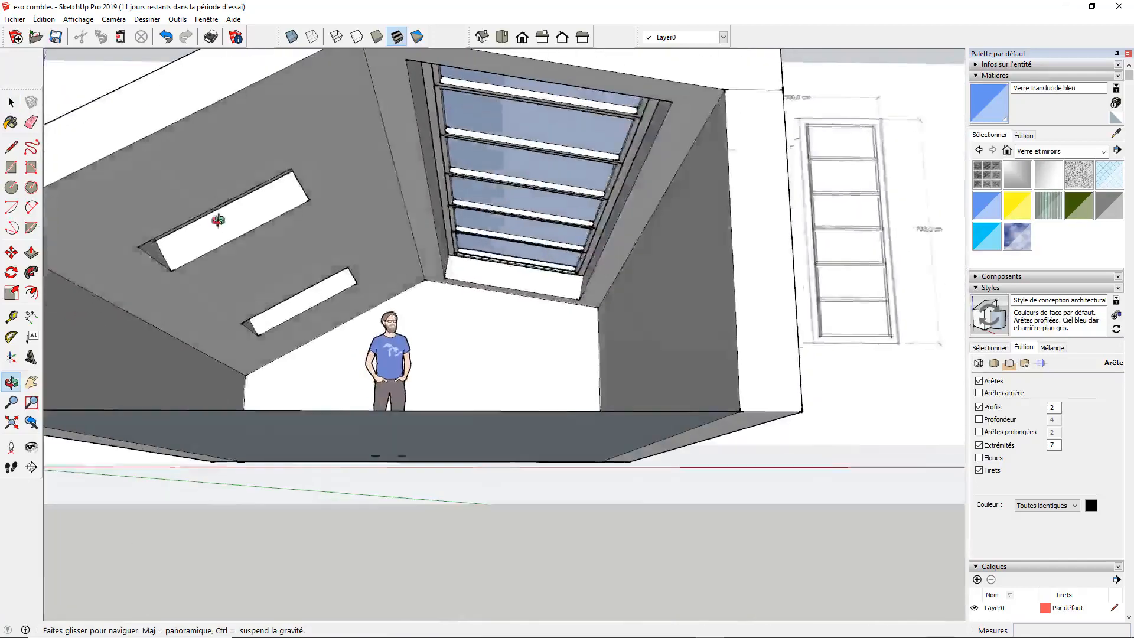
{"action": "scroll", "coordinate": [597, 187], "scroll_direction": "up", "scroll_amount": 3}
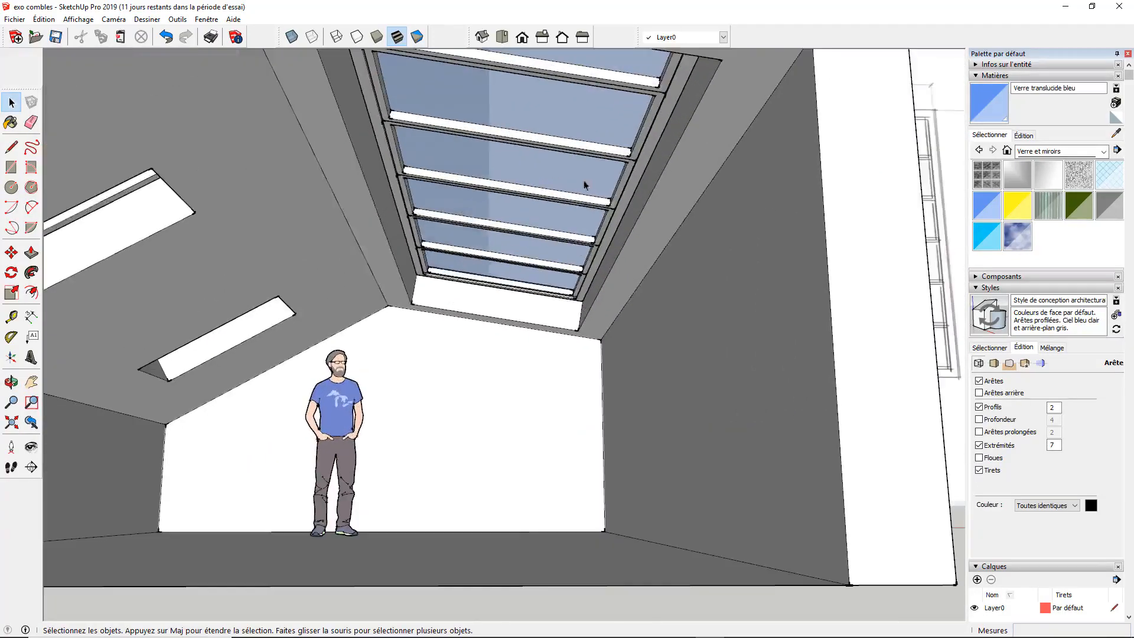
{"action": "triple_click", "coordinate": [530, 211]}
{"action": "left_click", "coordinate": [11, 252]}
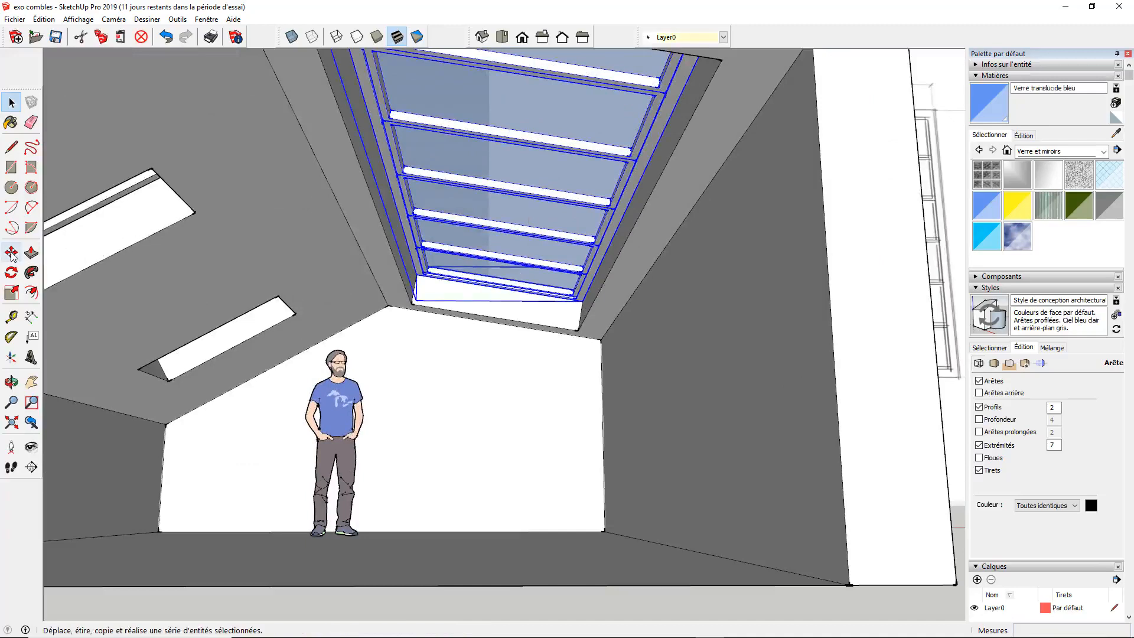
{"action": "scroll", "coordinate": [434, 289], "scroll_direction": "up", "scroll_amount": 3}
{"action": "left_click", "coordinate": [423, 275]}
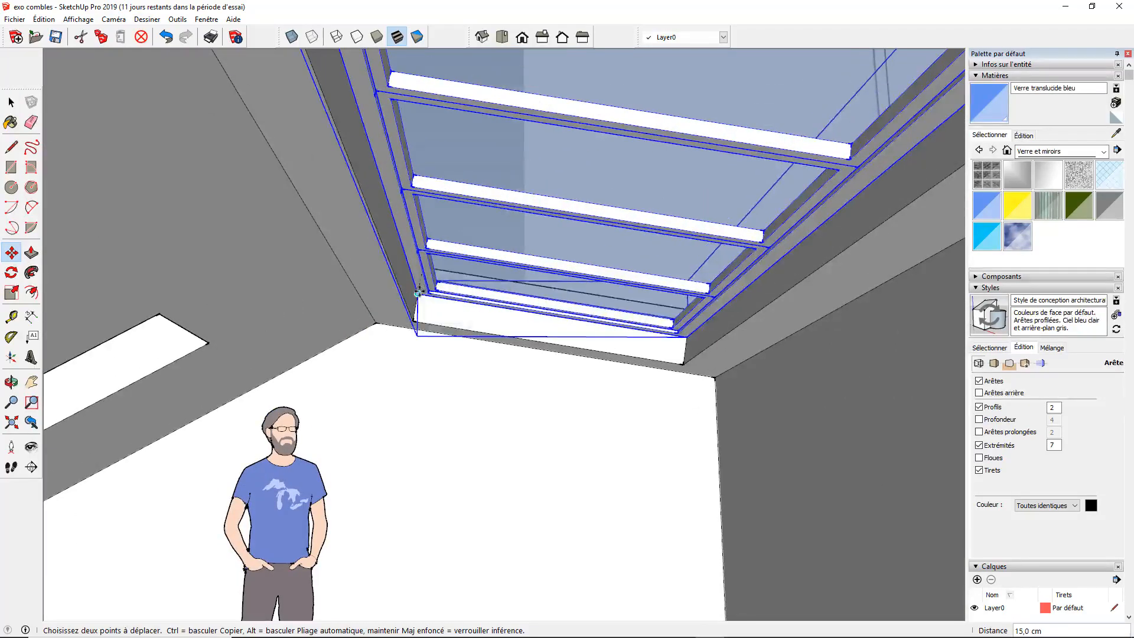
{"action": "middle_click_drag", "start_coordinate": [600, 306], "coordinate": [631, 289]}
{"action": "key", "text": "ctrl+z"}
{"action": "scroll", "coordinate": [496, 300], "scroll_direction": "down", "scroll_amount": 3}
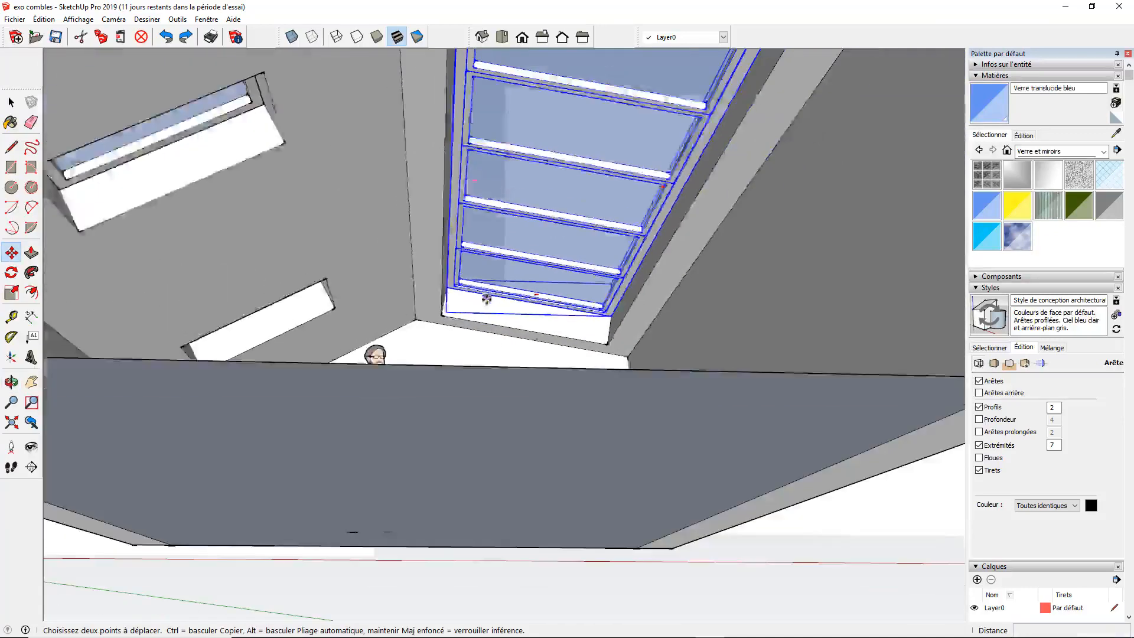
{"action": "key", "text": "space"}
Step: Draw a 90 by 200 cm door rectangle standing on the floor line of the inner side wall beneath the glazed roof
{"action": "scroll", "coordinate": [496, 319], "scroll_direction": "down", "scroll_amount": 2}
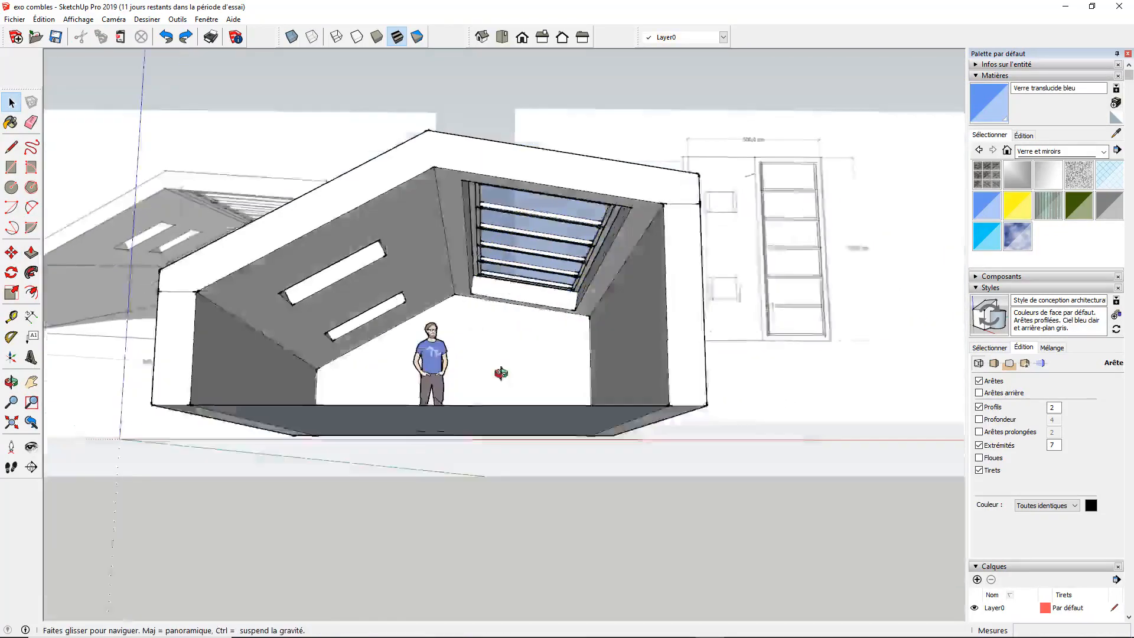
{"action": "scroll", "coordinate": [592, 352], "scroll_direction": "up", "scroll_amount": 4}
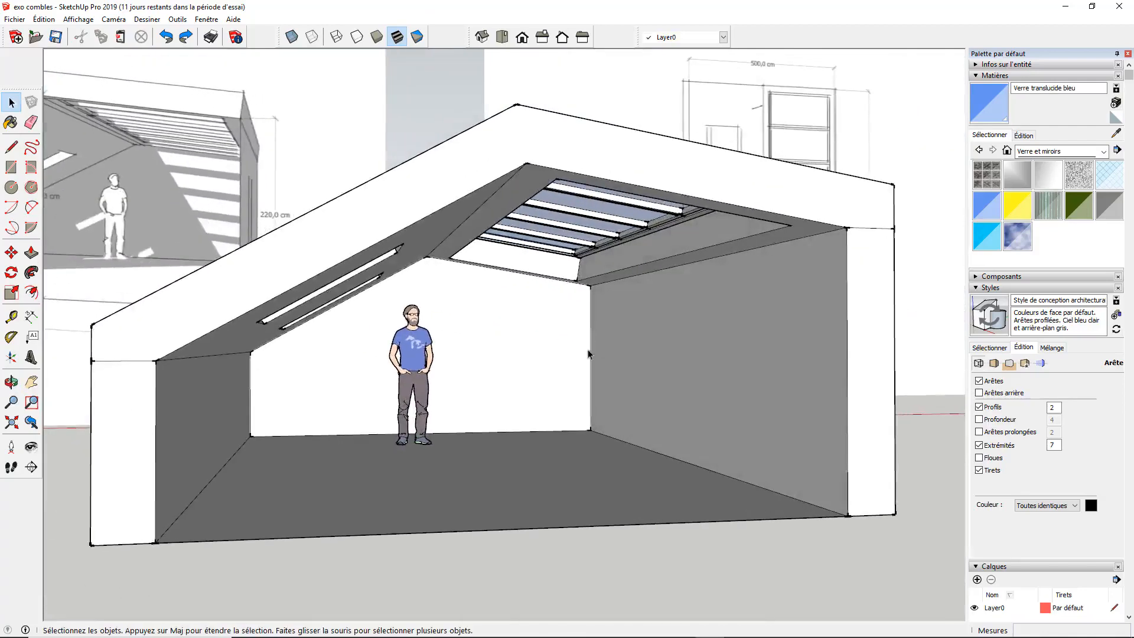
{"action": "middle_click_drag", "start_coordinate": [476, 335], "coordinate": [647, 359]}
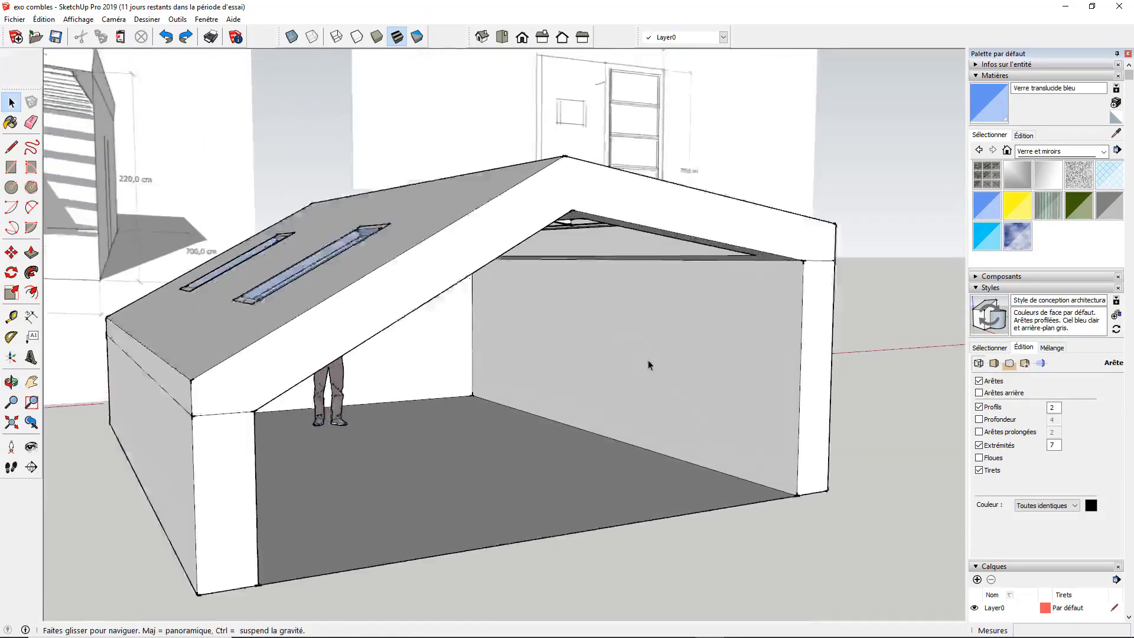
{"action": "scroll", "coordinate": [652, 365], "scroll_direction": "up", "scroll_amount": 3}
{"action": "left_click", "coordinate": [649, 362]}
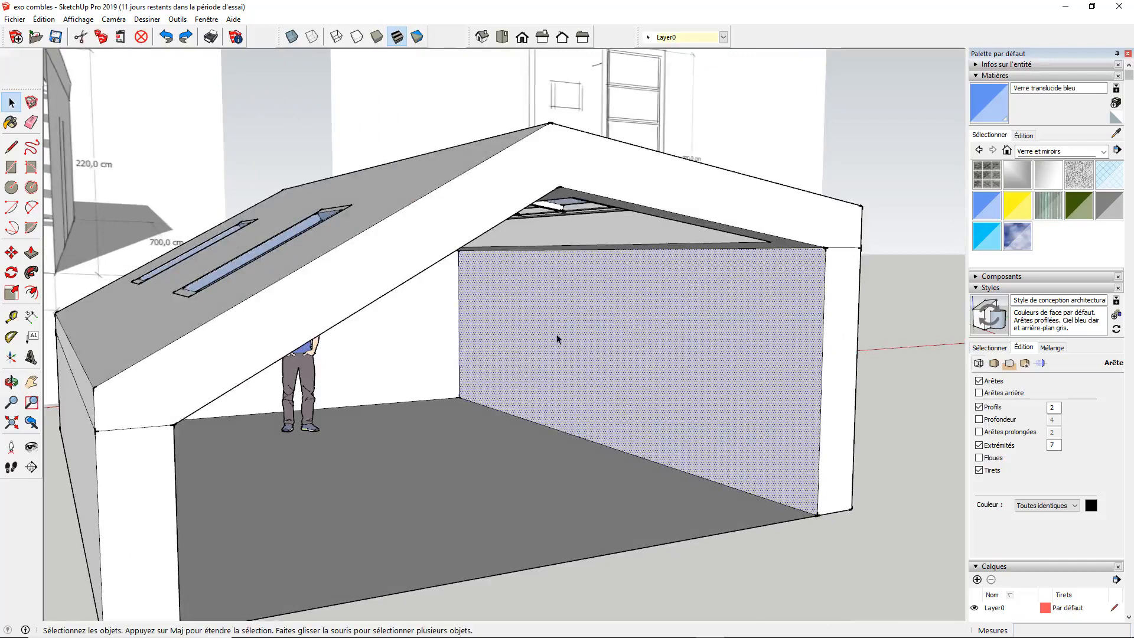
{"action": "scroll", "coordinate": [506, 357], "scroll_direction": "down", "scroll_amount": 3}
{"action": "middle_click_drag", "start_coordinate": [481, 354], "coordinate": [648, 352]}
{"action": "scroll", "coordinate": [634, 357], "scroll_direction": "up", "scroll_amount": 3}
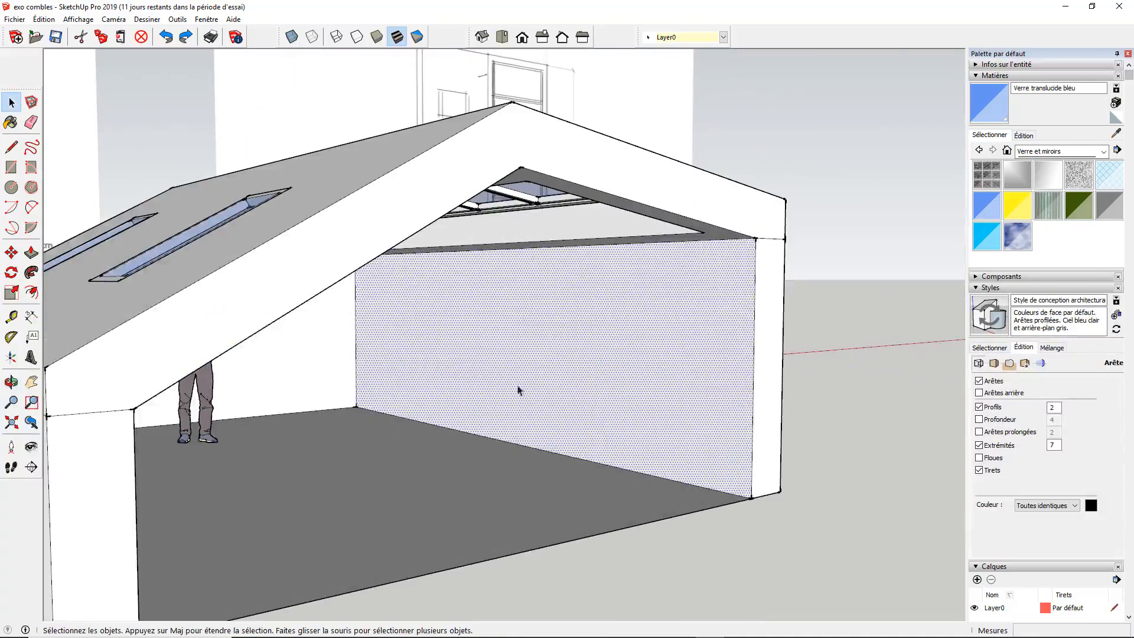
{"action": "scroll", "coordinate": [518, 390], "scroll_direction": "up", "scroll_amount": 5}
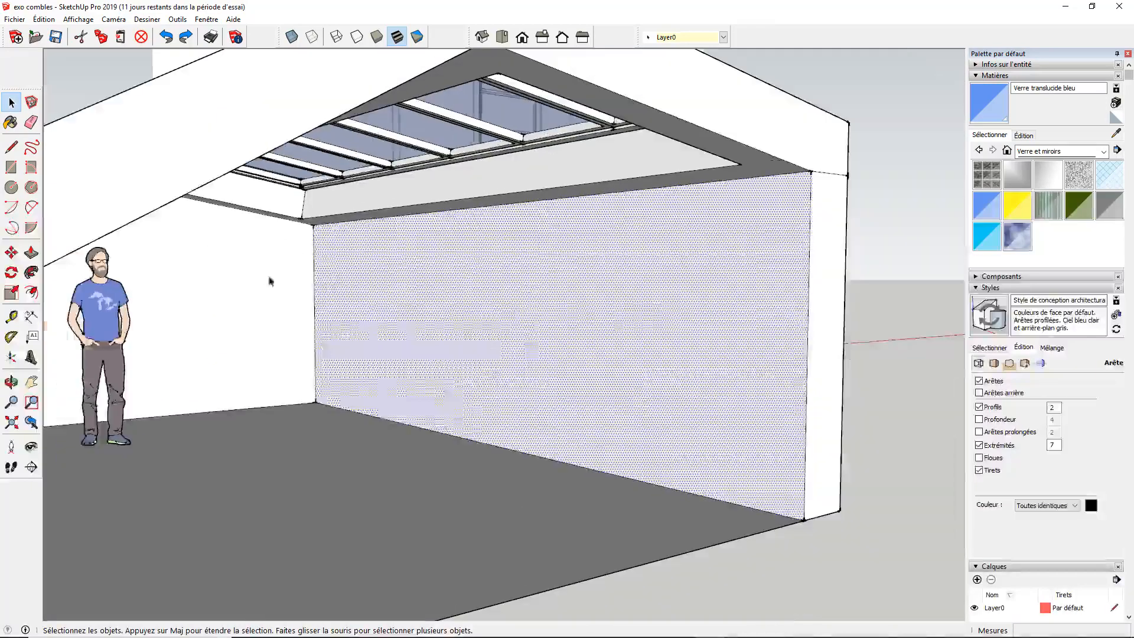
{"action": "left_click", "coordinate": [11, 167]}
{"action": "left_click", "coordinate": [480, 441]}
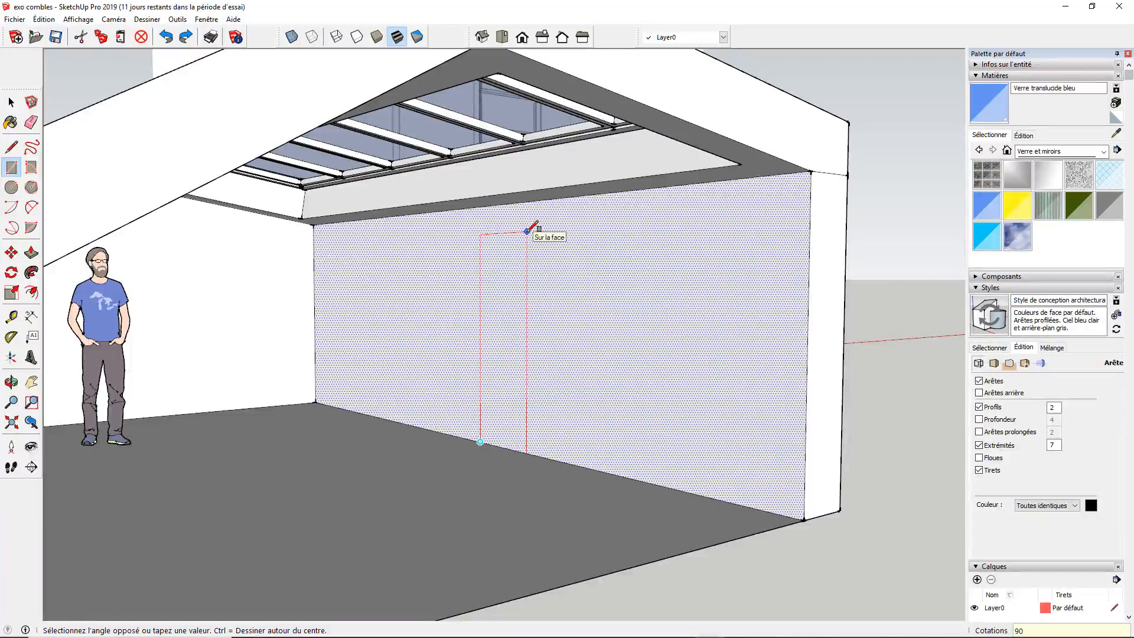
{"action": "type", "text": "100"}
{"action": "key", "text": "Return"}
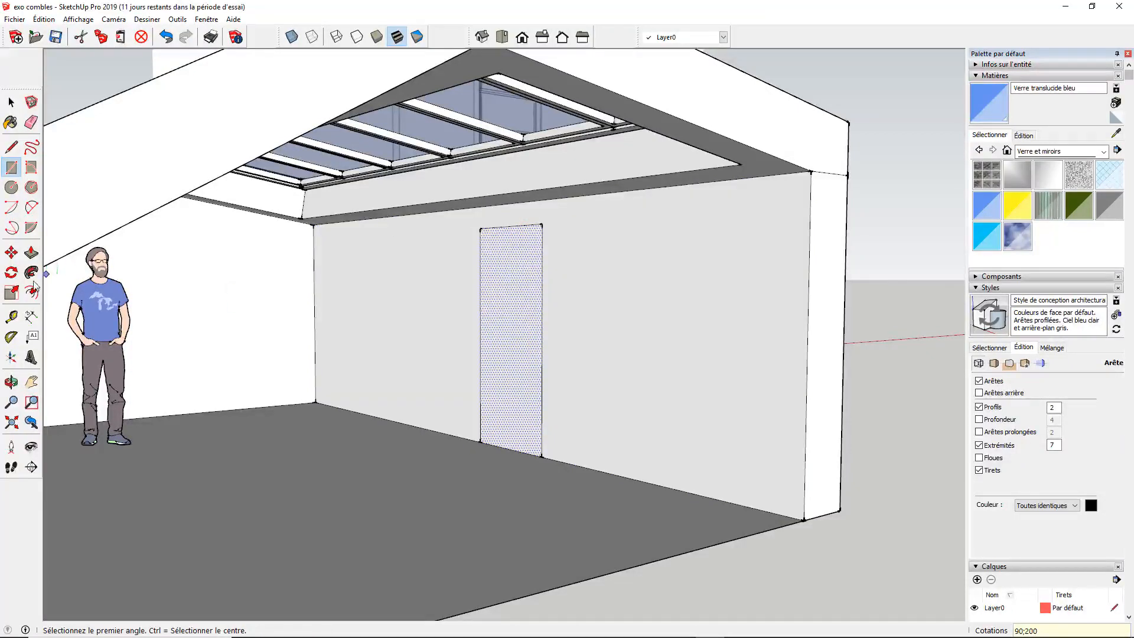
Step: Push the door rectangle 40 cm through the full wall thickness to cut the doorway
{"action": "left_click", "coordinate": [31, 252]}
{"action": "scroll", "coordinate": [578, 339], "scroll_direction": "down", "scroll_amount": 2}
{"action": "scroll", "coordinate": [542, 326], "scroll_direction": "up", "scroll_amount": 2}
{"action": "middle_click_drag", "start_coordinate": [542, 326], "coordinate": [541, 305]}
{"action": "left_click", "coordinate": [541, 306]}
{"action": "left_click", "coordinate": [831, 220]}
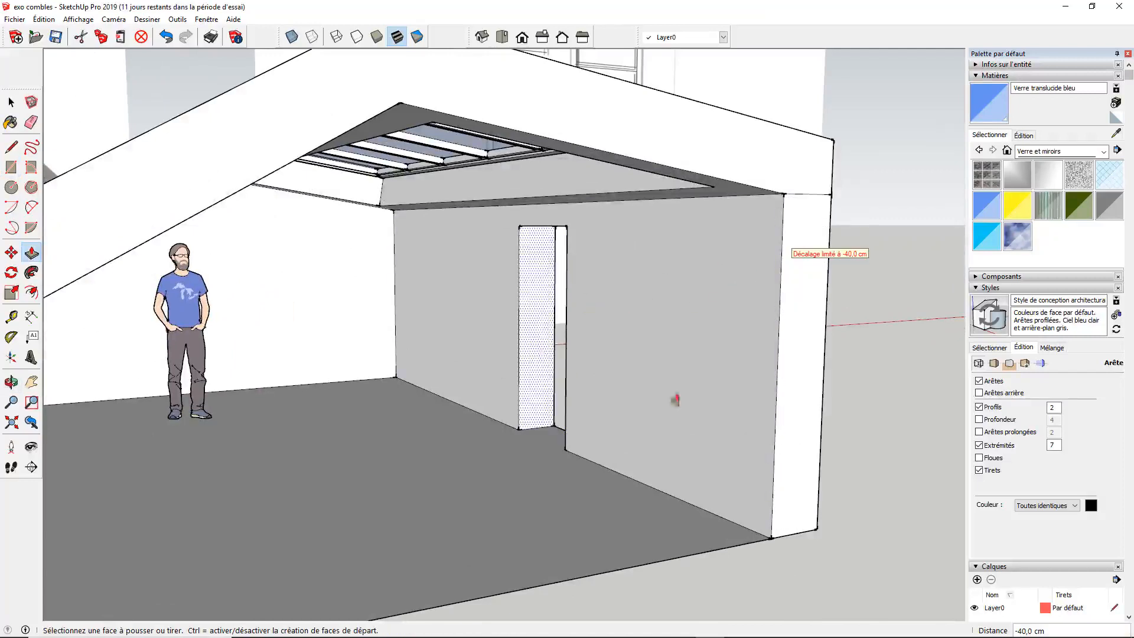
Step: Push the doorway's jamb nearest the back wall 50 cm toward that wall with Push/Pull
{"action": "key", "text": "space"}
{"action": "scroll", "coordinate": [590, 379], "scroll_direction": "up", "scroll_amount": 1}
{"action": "middle_click_drag", "start_coordinate": [590, 379], "coordinate": [544, 308]}
{"action": "scroll", "coordinate": [576, 361], "scroll_direction": "down", "scroll_amount": 2}
{"action": "scroll", "coordinate": [463, 324], "scroll_direction": "up", "scroll_amount": 3}
{"action": "scroll", "coordinate": [521, 372], "scroll_direction": "down", "scroll_amount": 1}
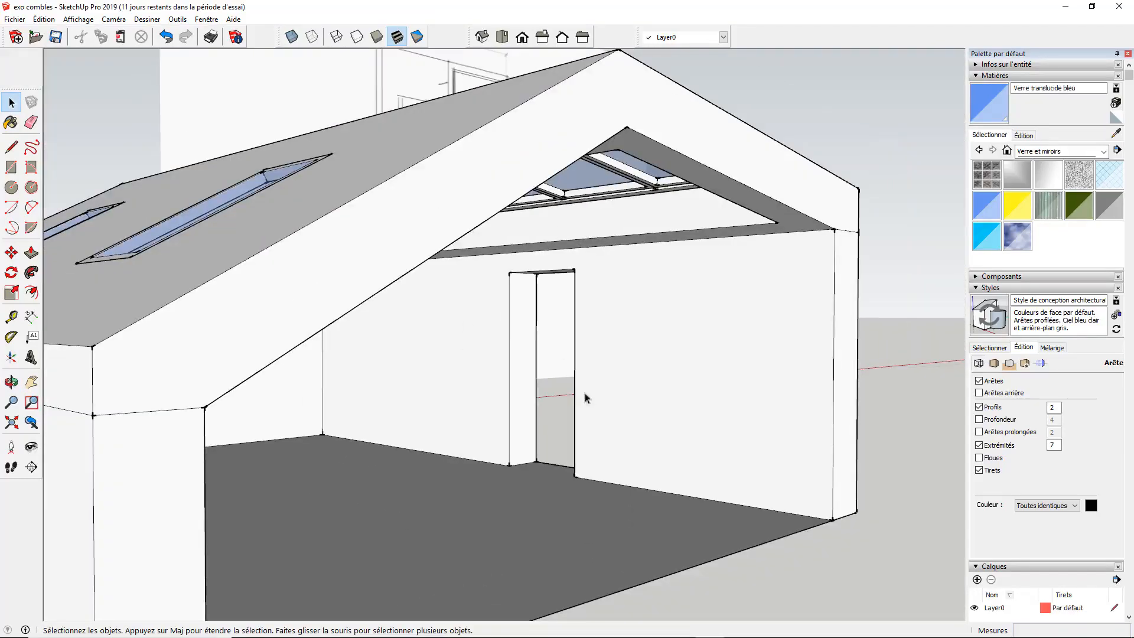
{"action": "left_click", "coordinate": [31, 252]}
{"action": "left_click", "coordinate": [515, 395]}
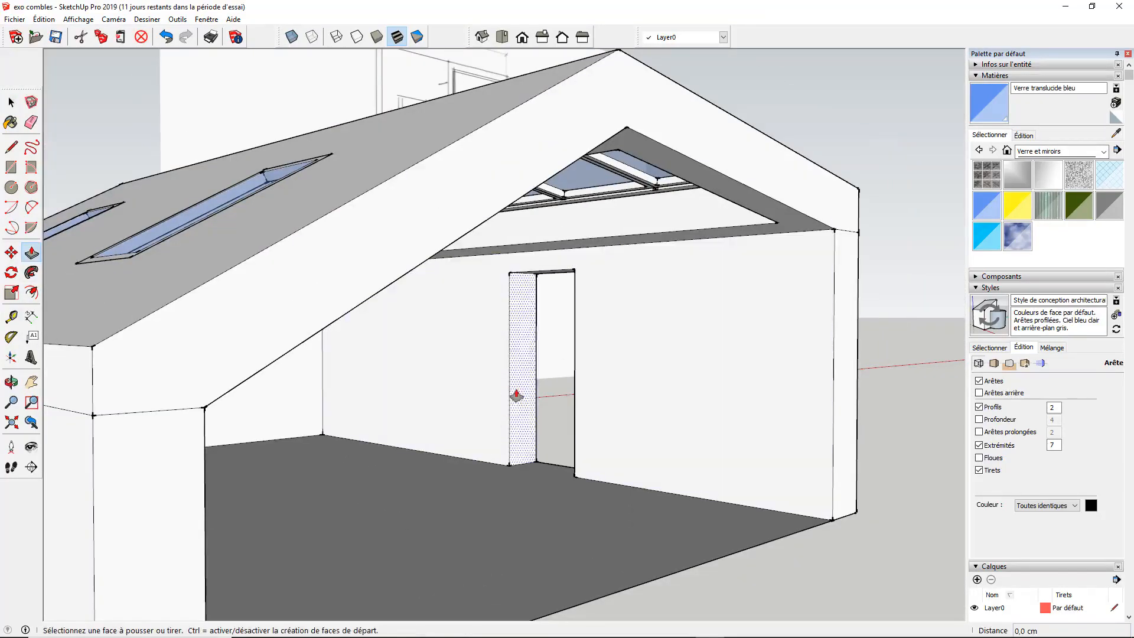
{"action": "left_click", "coordinate": [459, 386]}
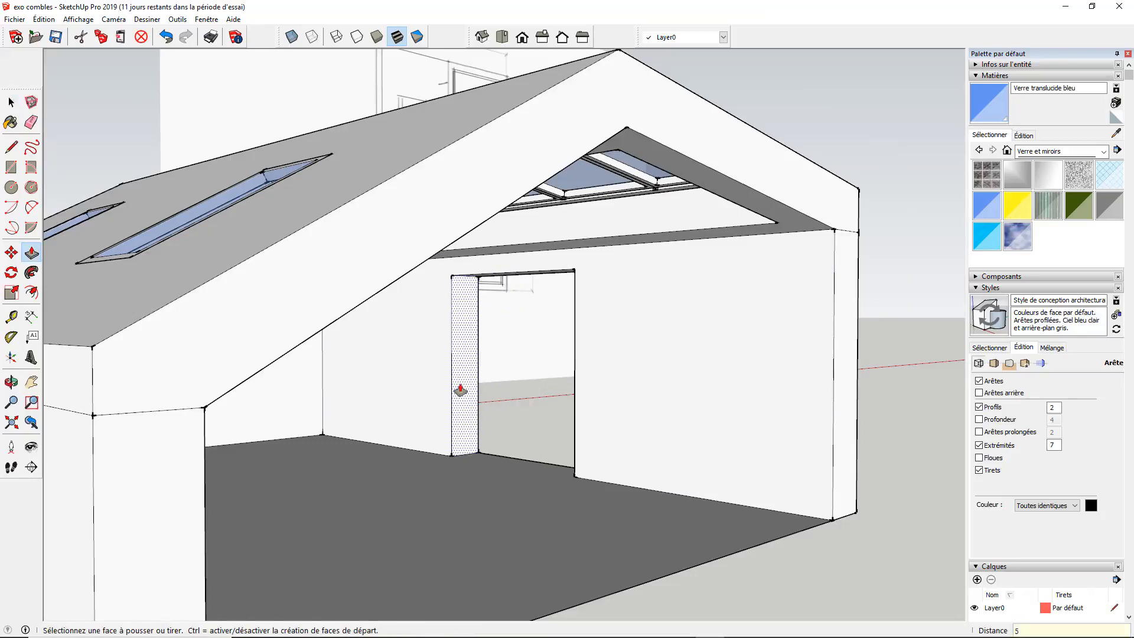
{"action": "key", "text": "Return"}
Step: Pull the doorway's opposite jamb 50 cm in the same direction with Push/Pull
{"action": "middle_click_drag", "start_coordinate": [686, 422], "coordinate": [252, 428]}
{"action": "left_click_drag", "start_coordinate": [267, 428], "coordinate": [304, 423]}
{"action": "type", "text": "50"}
{"action": "key", "text": "Return"}
{"action": "mouse_move", "coordinate": [304, 426]}
{"action": "middle_mouse_down"}
{"action": "mouse_move", "coordinate": [299, 435]}
{"action": "mouse_move", "coordinate": [298, 410]}
{"action": "mouse_move", "coordinate": [380, 400]}
{"action": "mouse_move", "coordinate": [320, 413]}
{"action": "middle_mouse_up"}
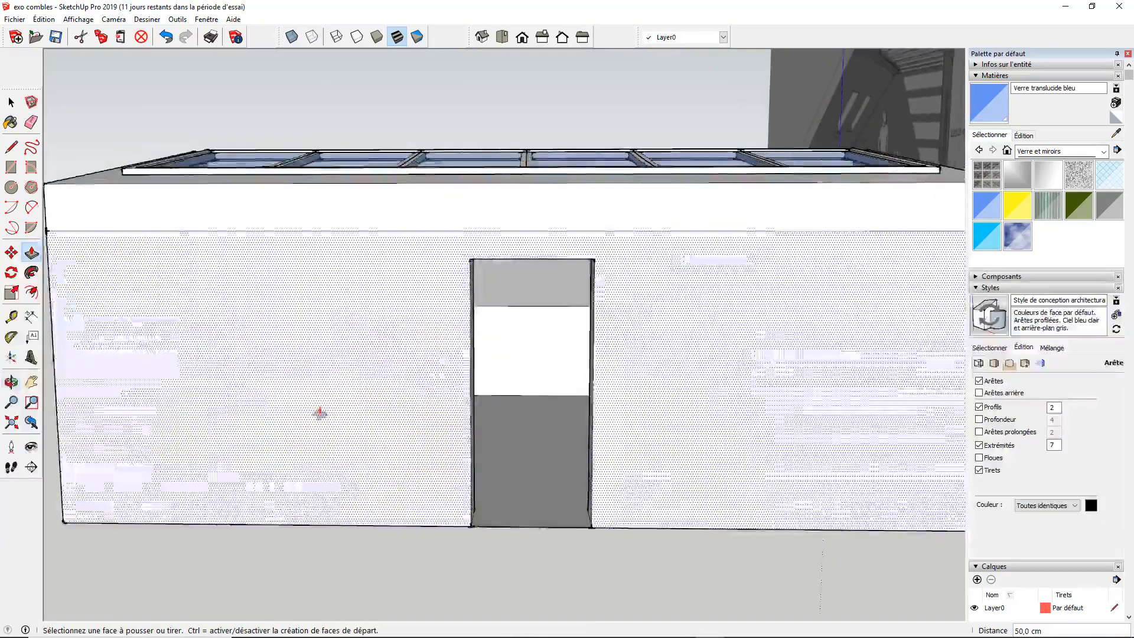
{"action": "scroll", "coordinate": [319, 413], "scroll_direction": "down", "scroll_amount": 3}
{"action": "middle_click_drag", "start_coordinate": [228, 402], "coordinate": [685, 364]}
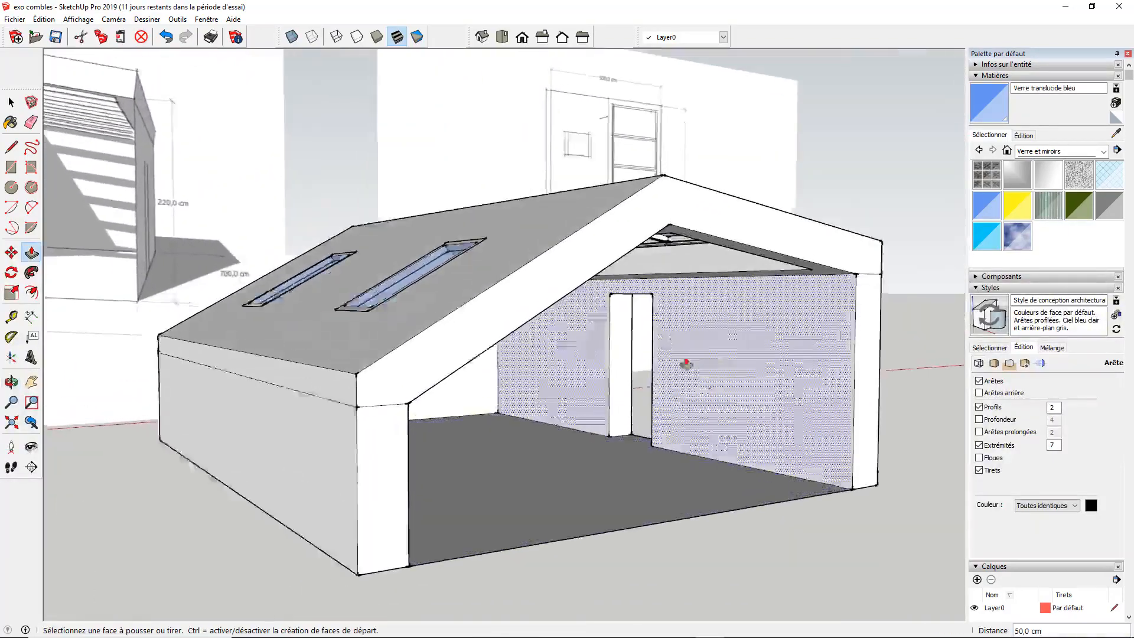
Step: Turn on the shadows and set the sun to date 07/24 and time 13:59
{"action": "scroll", "coordinate": [686, 364], "scroll_direction": "up", "scroll_amount": 2}
{"action": "scroll", "coordinate": [542, 433], "scroll_direction": "down", "scroll_amount": 2}
{"action": "middle_click_drag", "start_coordinate": [481, 397], "coordinate": [283, 329]}
{"action": "scroll", "coordinate": [347, 397], "scroll_direction": "up", "scroll_amount": 3}
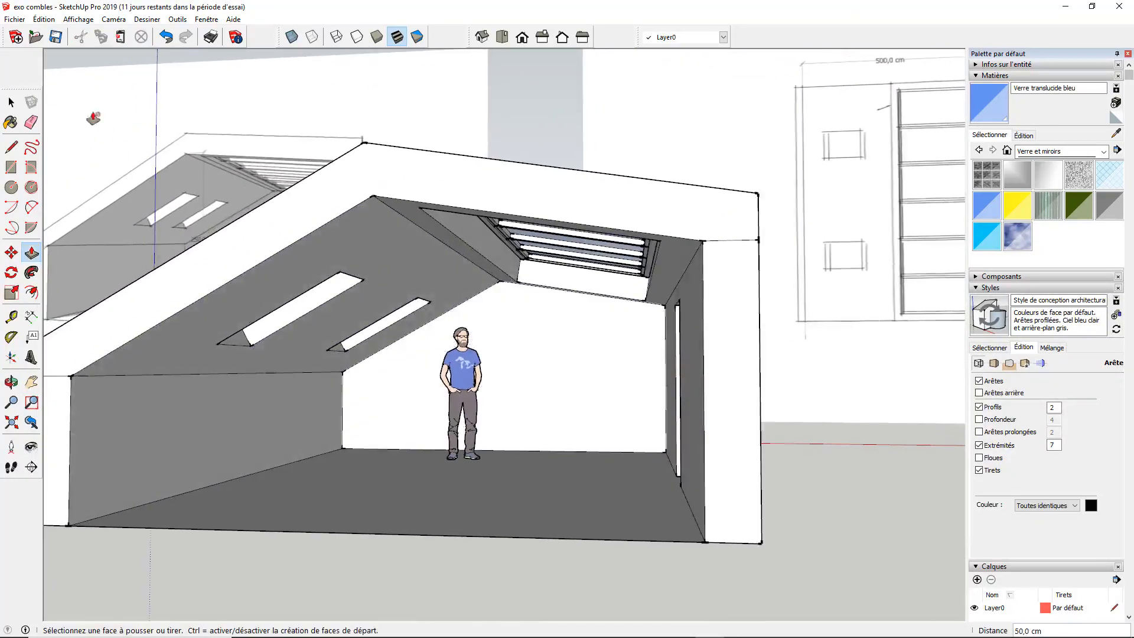
{"action": "left_click", "coordinate": [65, 19]}
{"action": "left_click", "coordinate": [92, 145]}
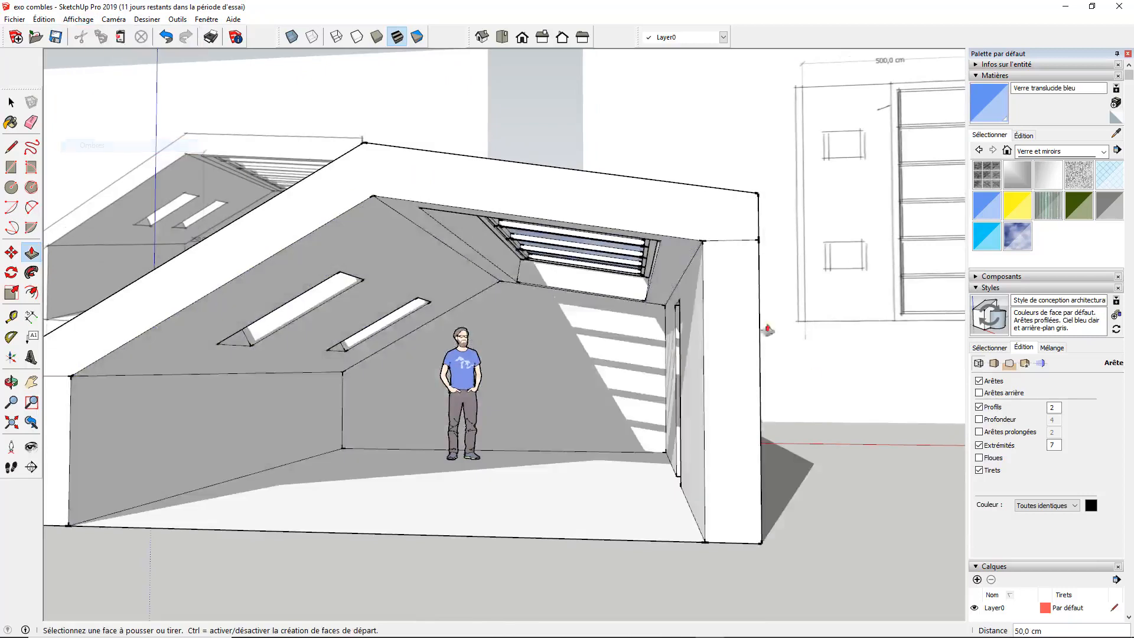
{"action": "left_click", "coordinate": [975, 288]}
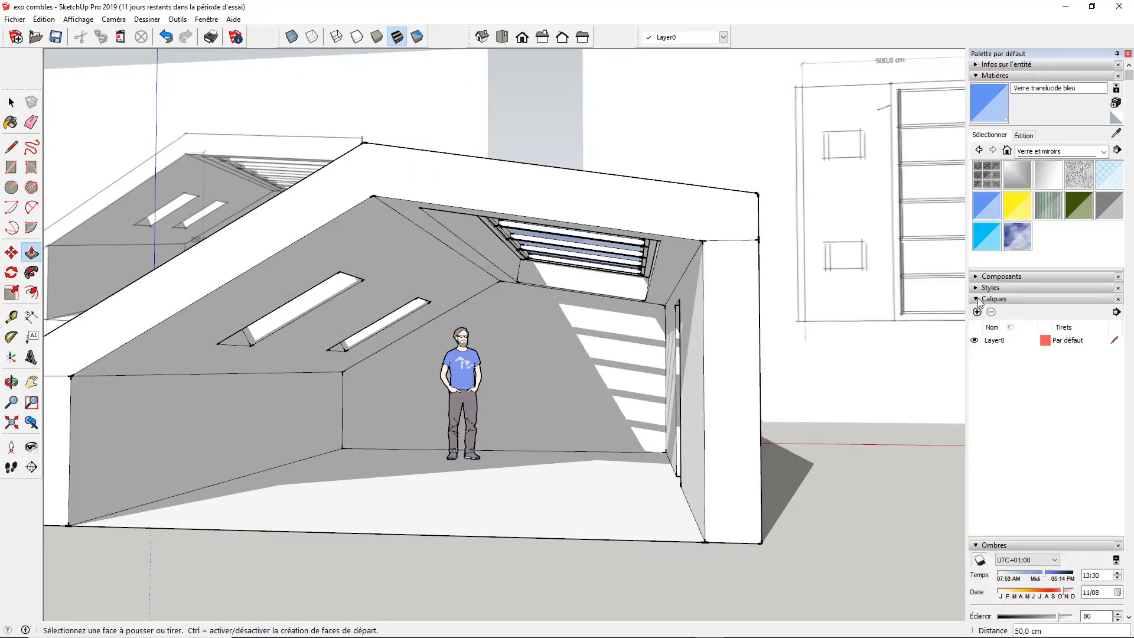
{"action": "left_click", "coordinate": [977, 299]}
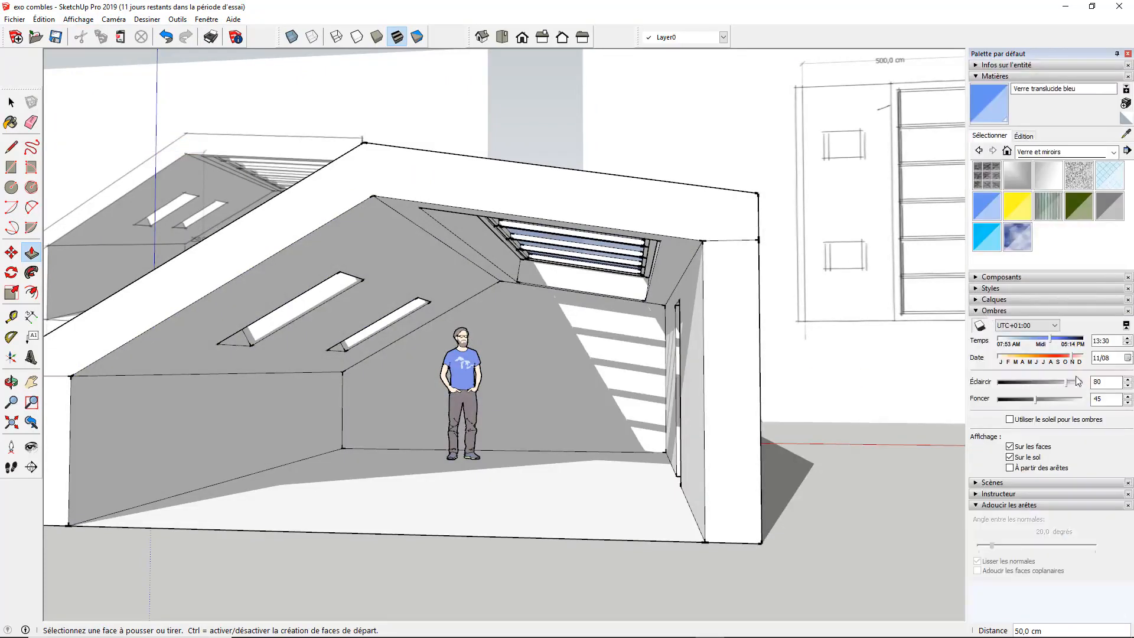
{"action": "left_click_drag", "start_coordinate": [1071, 362], "coordinate": [1048, 346]}
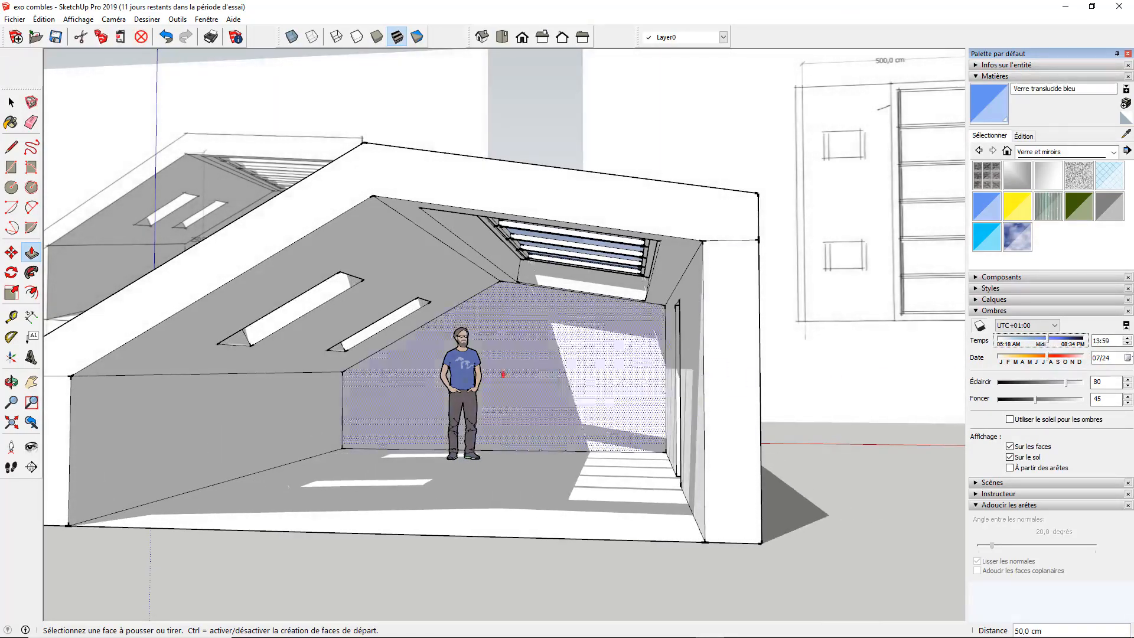
Step: Lower the glazed roof component 2 cm into its opening with Move, then deselect it
{"action": "scroll", "coordinate": [353, 354], "scroll_direction": "down", "scroll_amount": 5}
{"action": "scroll", "coordinate": [385, 397], "scroll_direction": "up", "scroll_amount": 8}
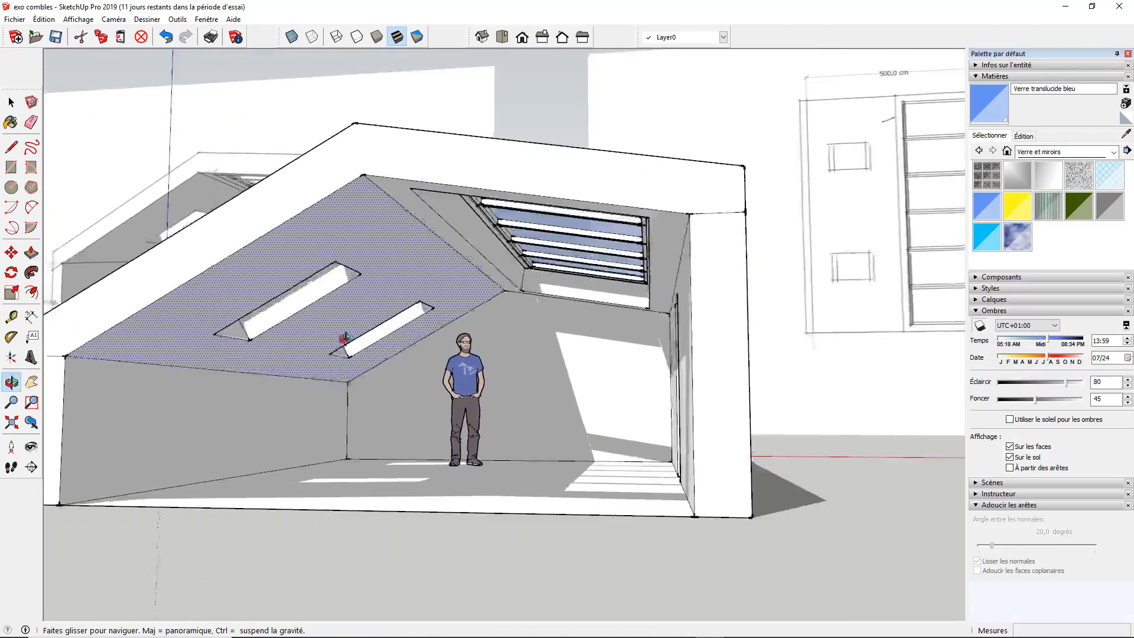
{"action": "scroll", "coordinate": [421, 378], "scroll_direction": "down", "scroll_amount": 3}
{"action": "key", "text": "space"}
{"action": "middle_click_drag", "start_coordinate": [512, 379], "coordinate": [535, 391]}
{"action": "scroll", "coordinate": [540, 290], "scroll_direction": "up", "scroll_amount": 2}
{"action": "middle_click_drag", "start_coordinate": [531, 271], "coordinate": [496, 360]}
{"action": "scroll", "coordinate": [347, 324], "scroll_direction": "up", "scroll_amount": 3}
{"action": "left_click", "coordinate": [344, 325]}
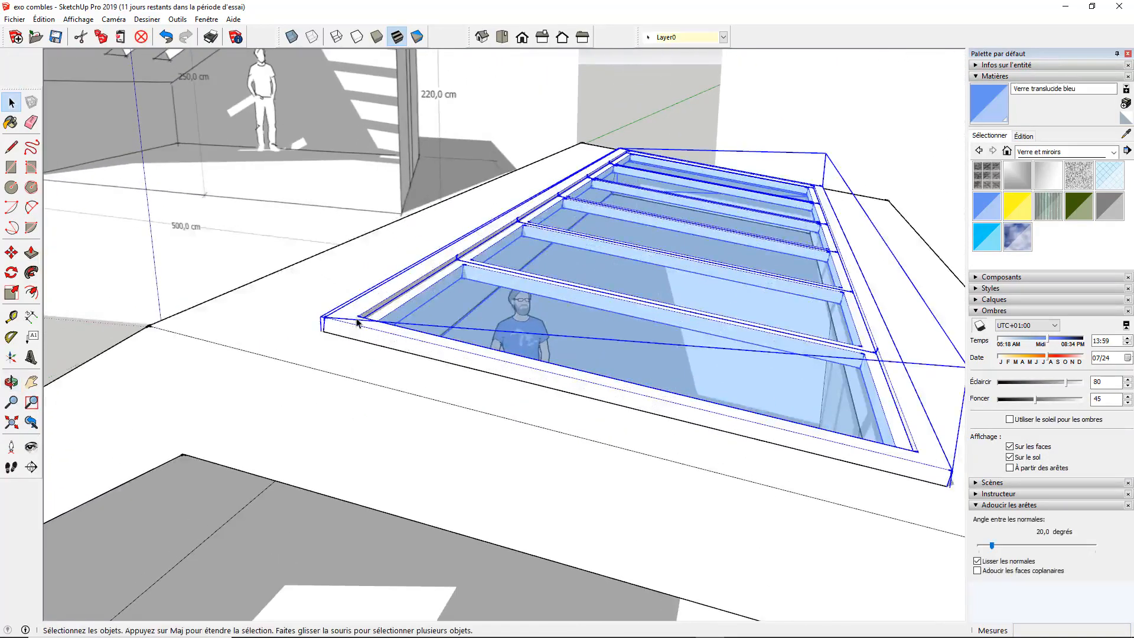
{"action": "key", "text": "m"}
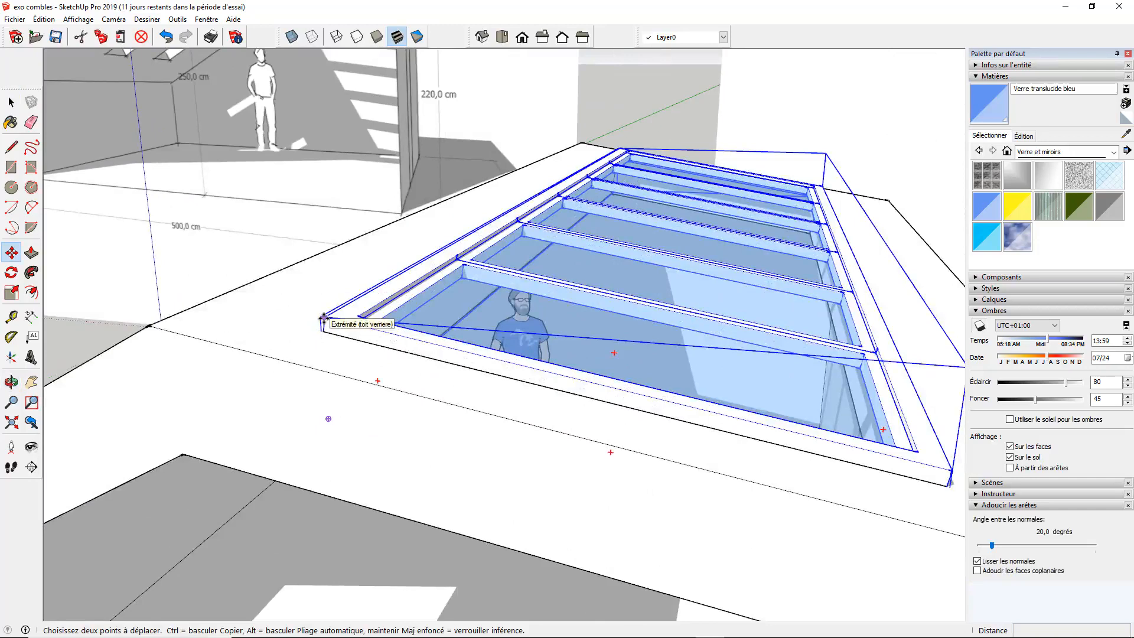
{"action": "left_click", "coordinate": [324, 318]}
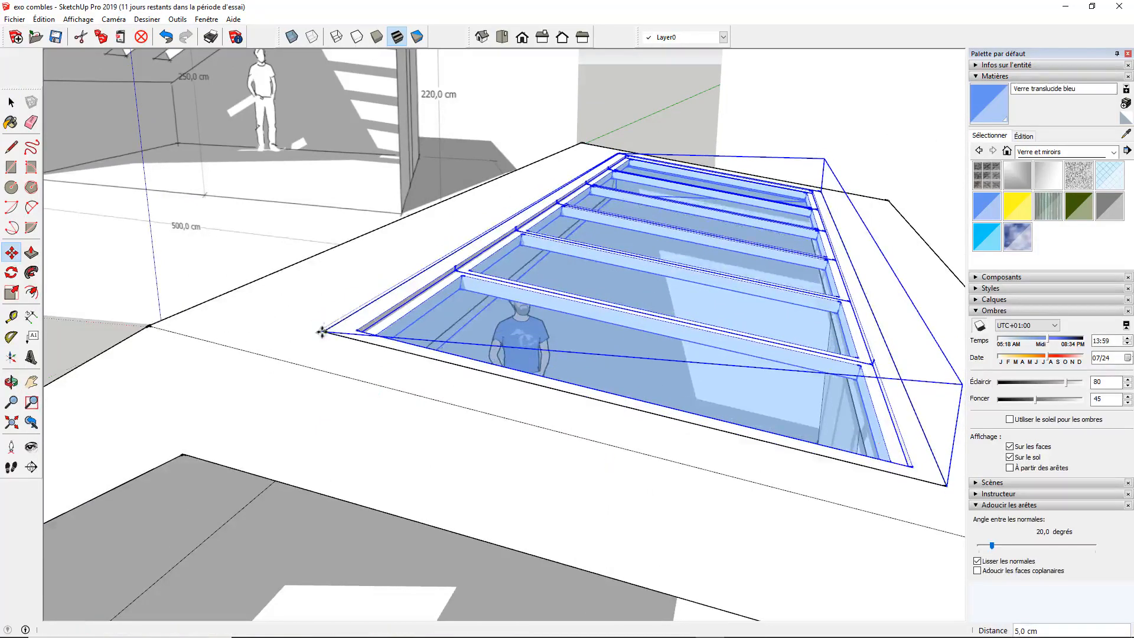
{"action": "key", "text": "Return"}
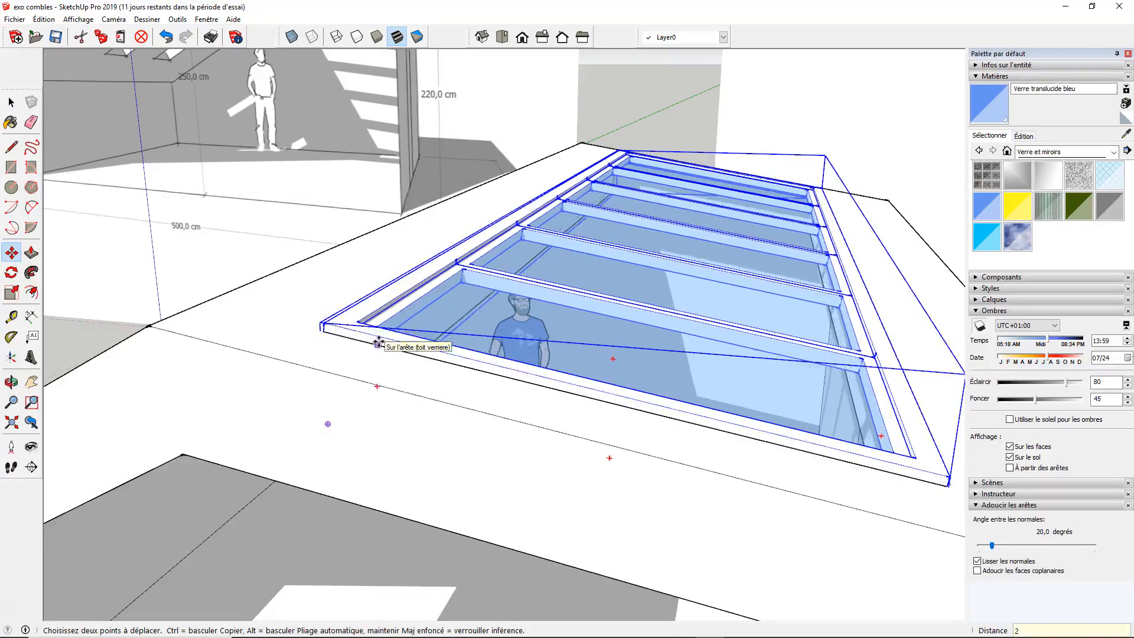
{"action": "scroll", "coordinate": [365, 226], "scroll_direction": "down", "scroll_amount": 5}
{"action": "key", "text": "space"}
{"action": "left_click", "coordinate": [713, 470]}
Step: Examine the sunlit attic interior from the front against the reference sketches
{"action": "middle_click_drag", "start_coordinate": [488, 453], "coordinate": [612, 276]}
{"action": "scroll", "coordinate": [473, 304], "scroll_direction": "up", "scroll_amount": 2}
{"action": "scroll", "coordinate": [461, 328], "scroll_direction": "down", "scroll_amount": 2}
{"action": "middle_click_drag", "start_coordinate": [455, 334], "coordinate": [466, 381]}
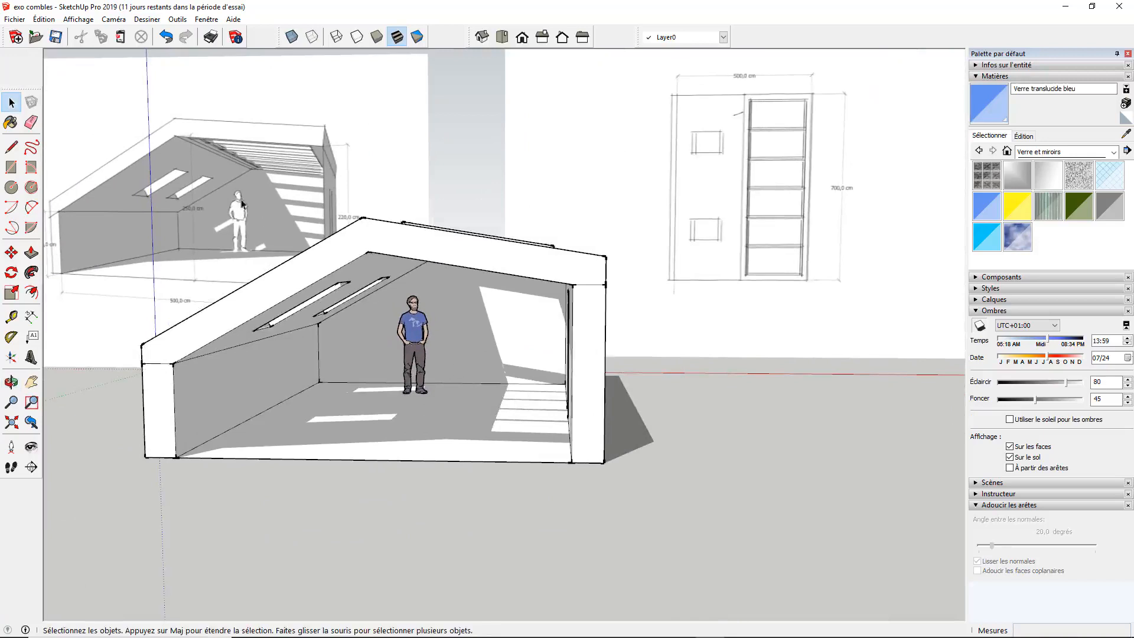
{"action": "middle_click_drag", "start_coordinate": [354, 307], "coordinate": [372, 299]}
{"action": "scroll", "coordinate": [372, 299], "scroll_direction": "up", "scroll_amount": 2}
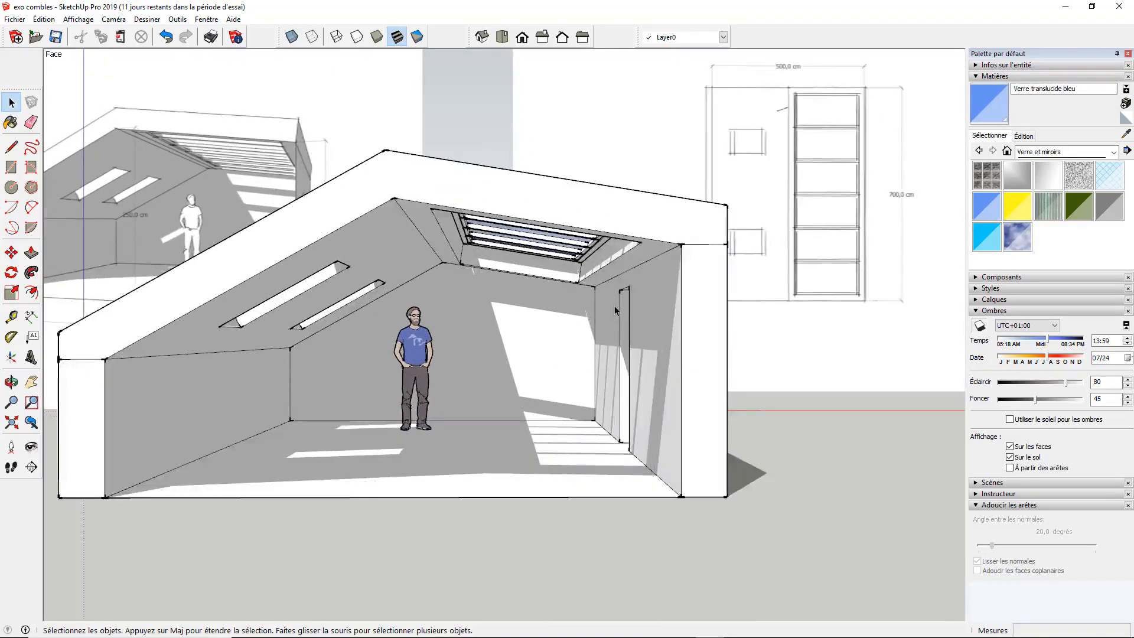